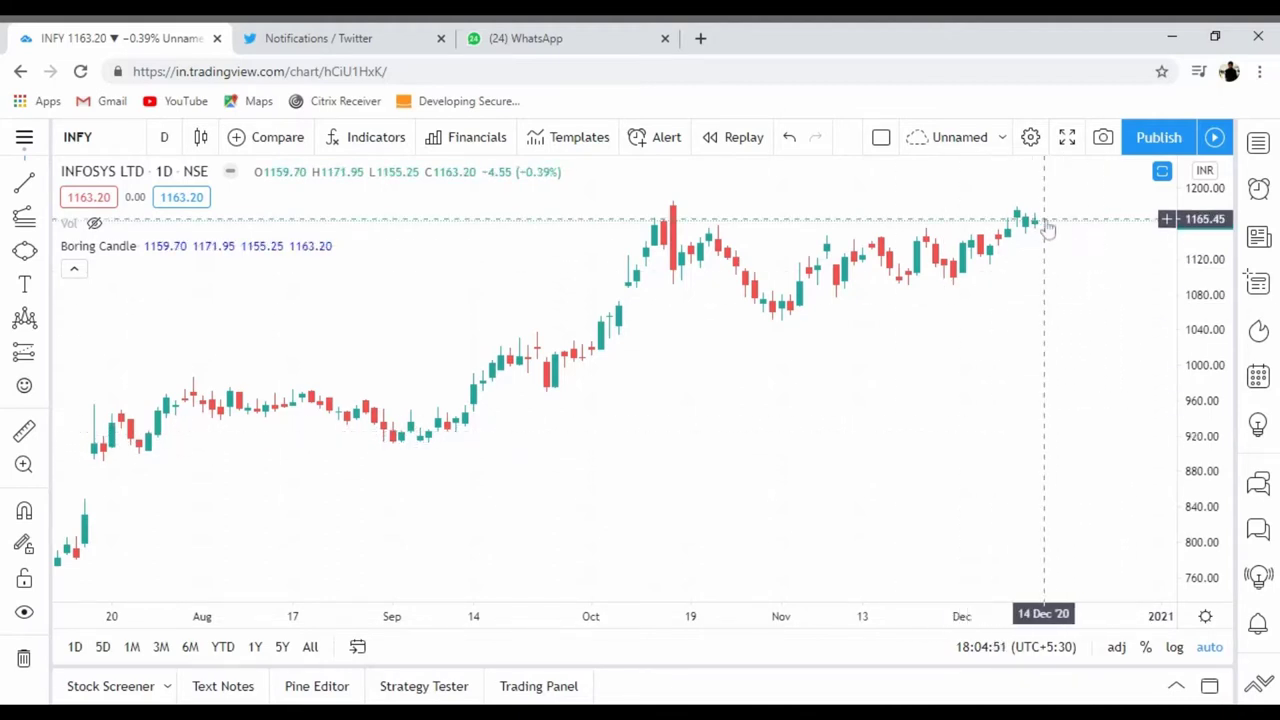
Step: Open the NSE NIFTY IT index chart and look over its trend from early 2020
{"action": "left_click", "coordinate": [78, 137]}
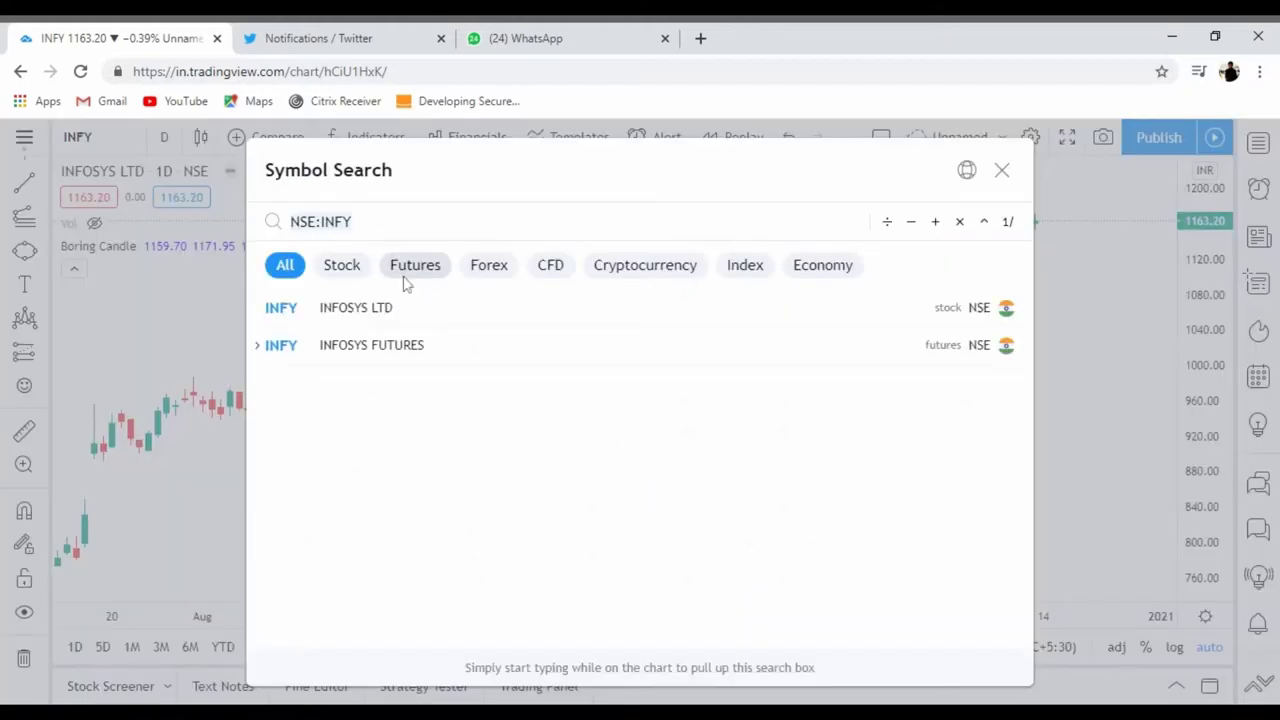
{"action": "left_click", "coordinate": [1001, 172]}
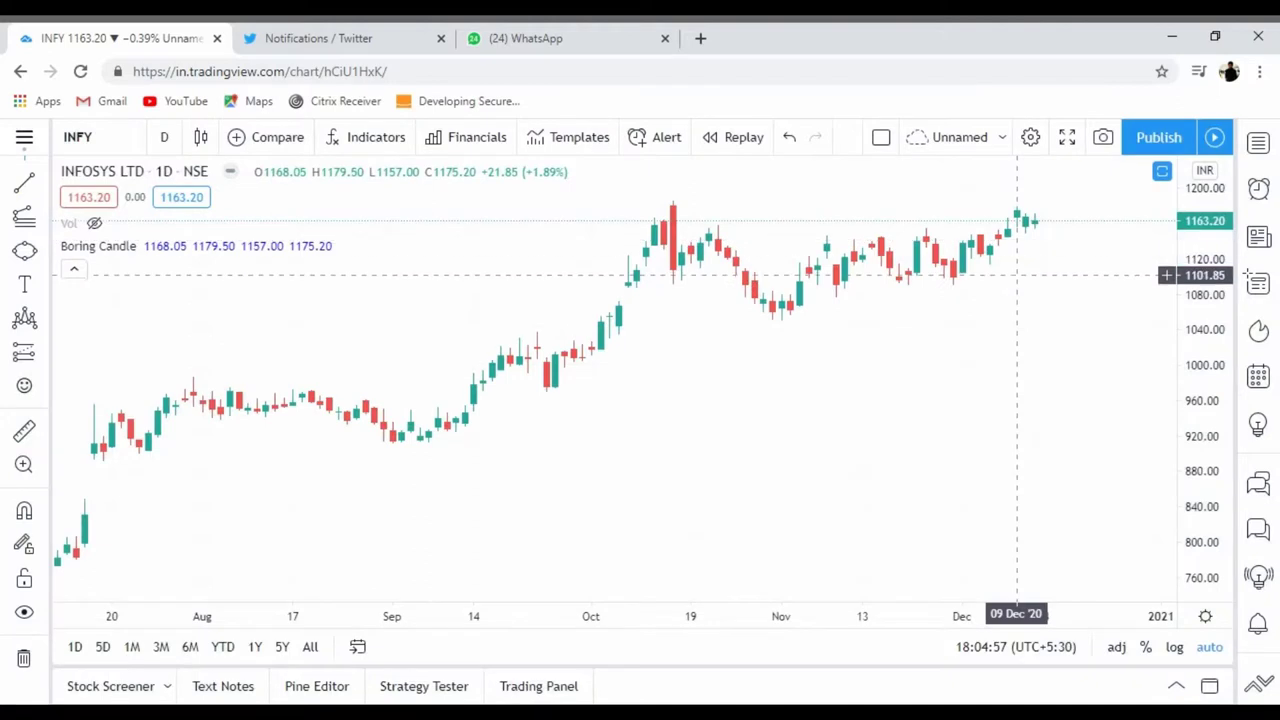
{"action": "left_click", "coordinate": [116, 146]}
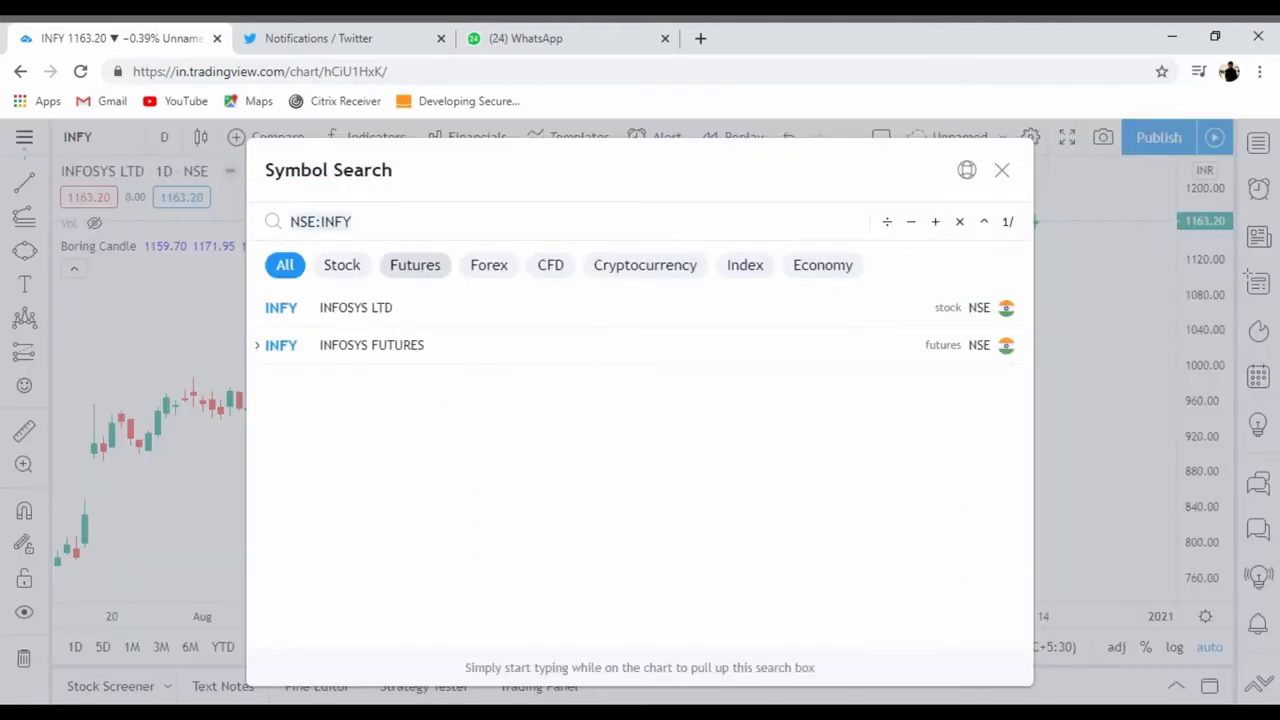
{"action": "type", "text": "N"}
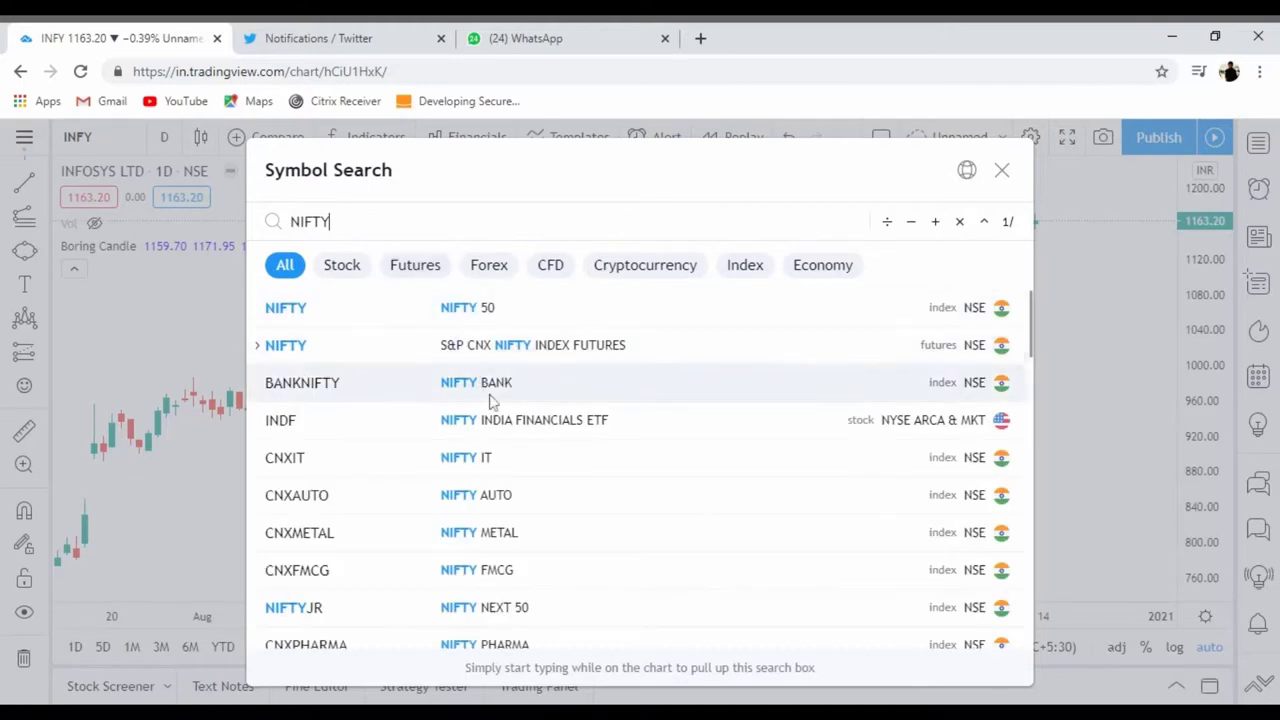
{"action": "left_click", "coordinate": [508, 458]}
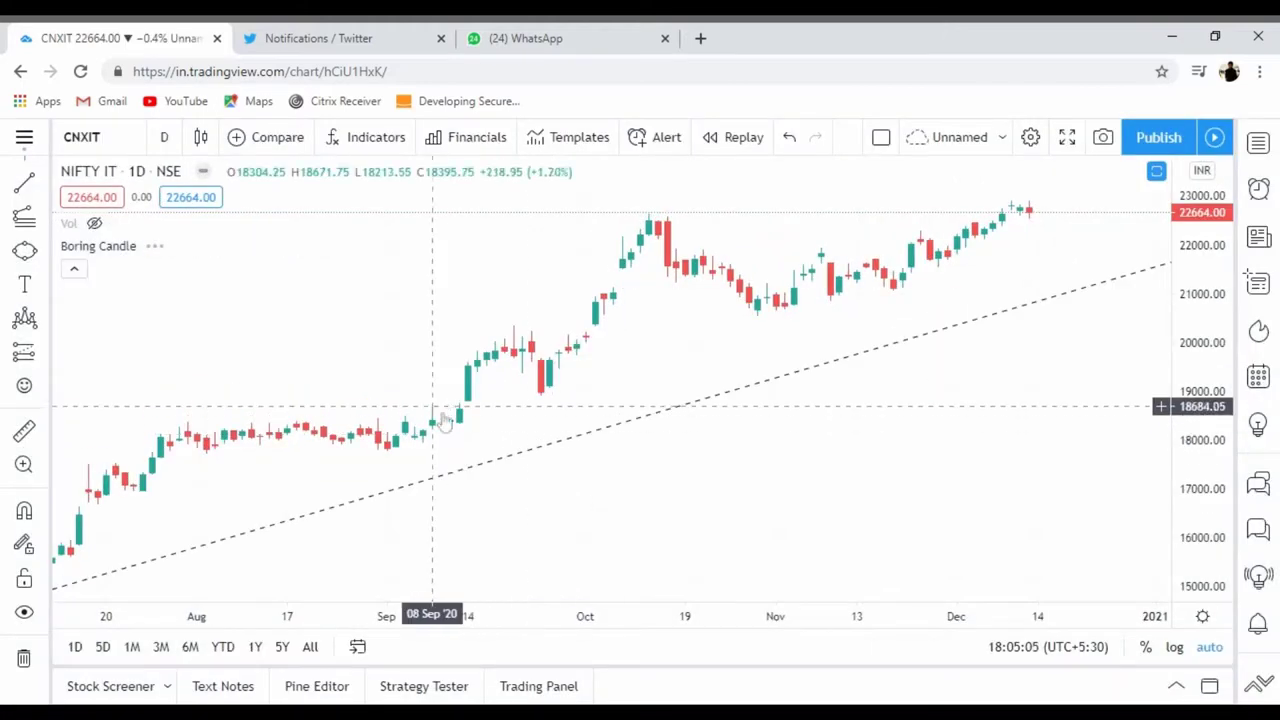
{"action": "scroll", "coordinate": [586, 391], "scroll_direction": "down", "scroll_amount": 5}
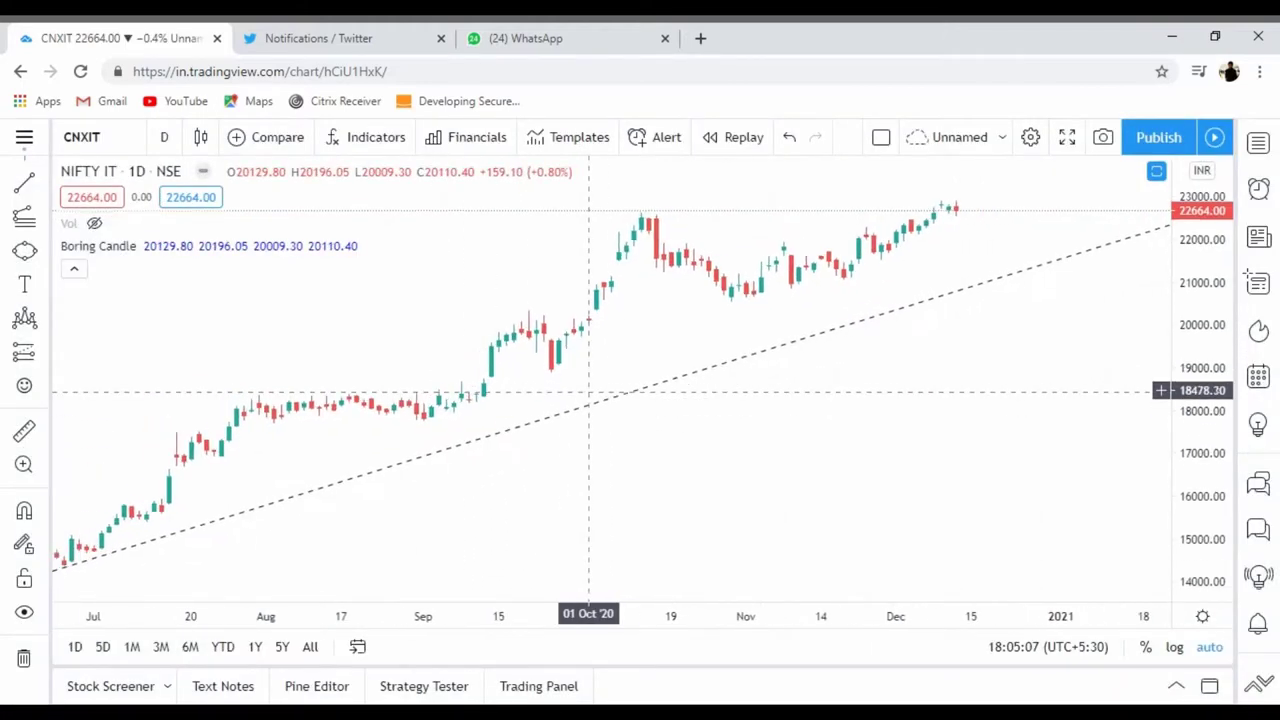
{"action": "scroll", "coordinate": [588, 391], "scroll_direction": "down", "scroll_amount": 4}
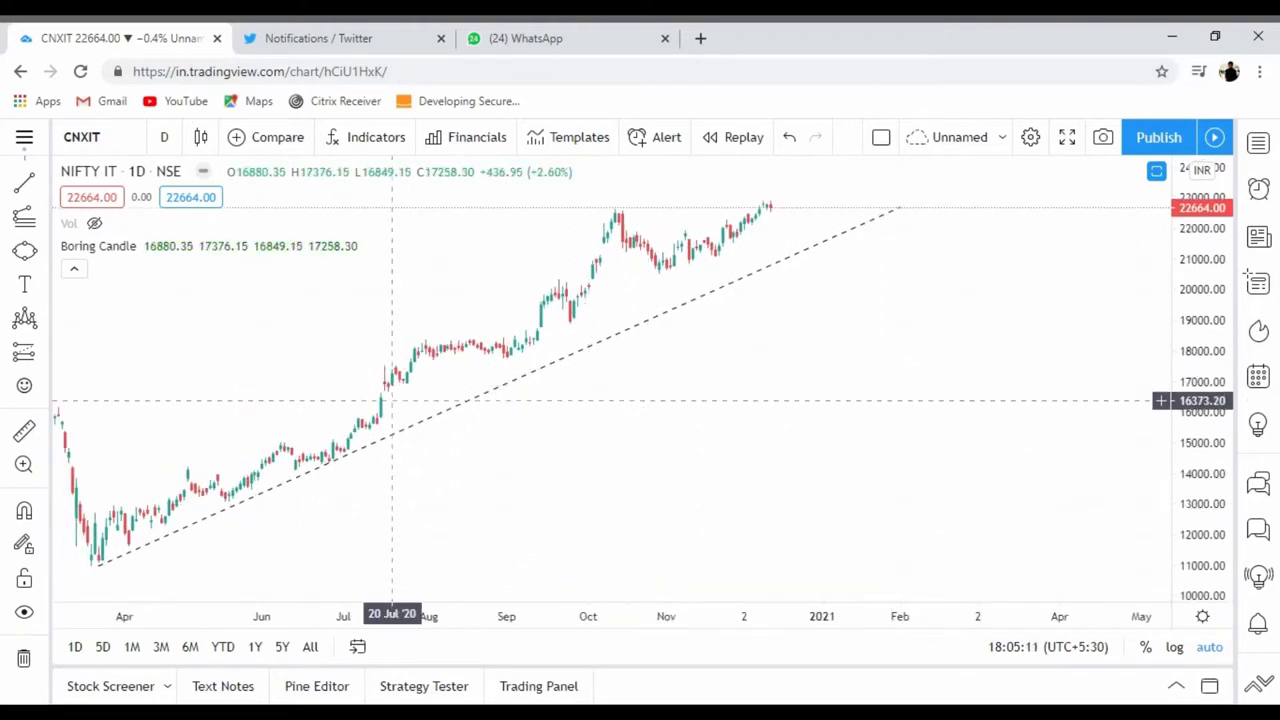
{"action": "left_click_drag", "start_coordinate": [455, 496], "coordinate": [566, 508]}
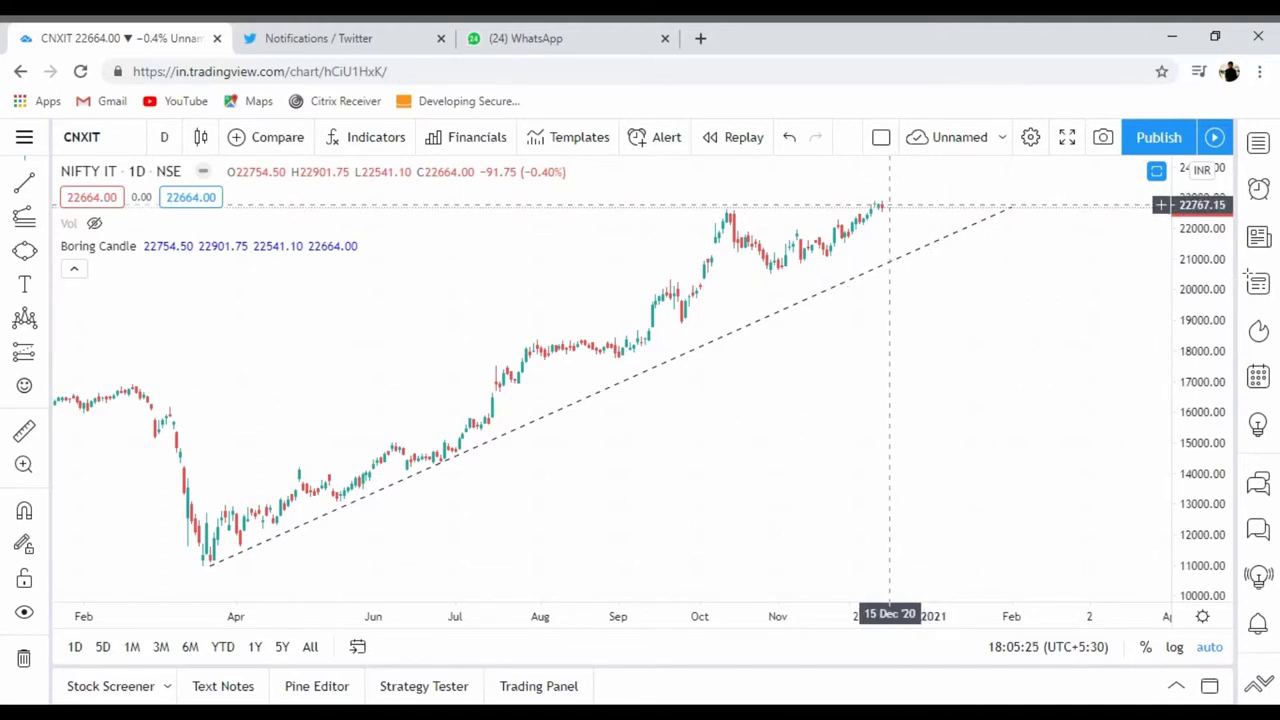
Step: View the NIFTY IT chart at the 1 month interval and return it to 1 day
{"action": "left_click", "coordinate": [160, 137]}
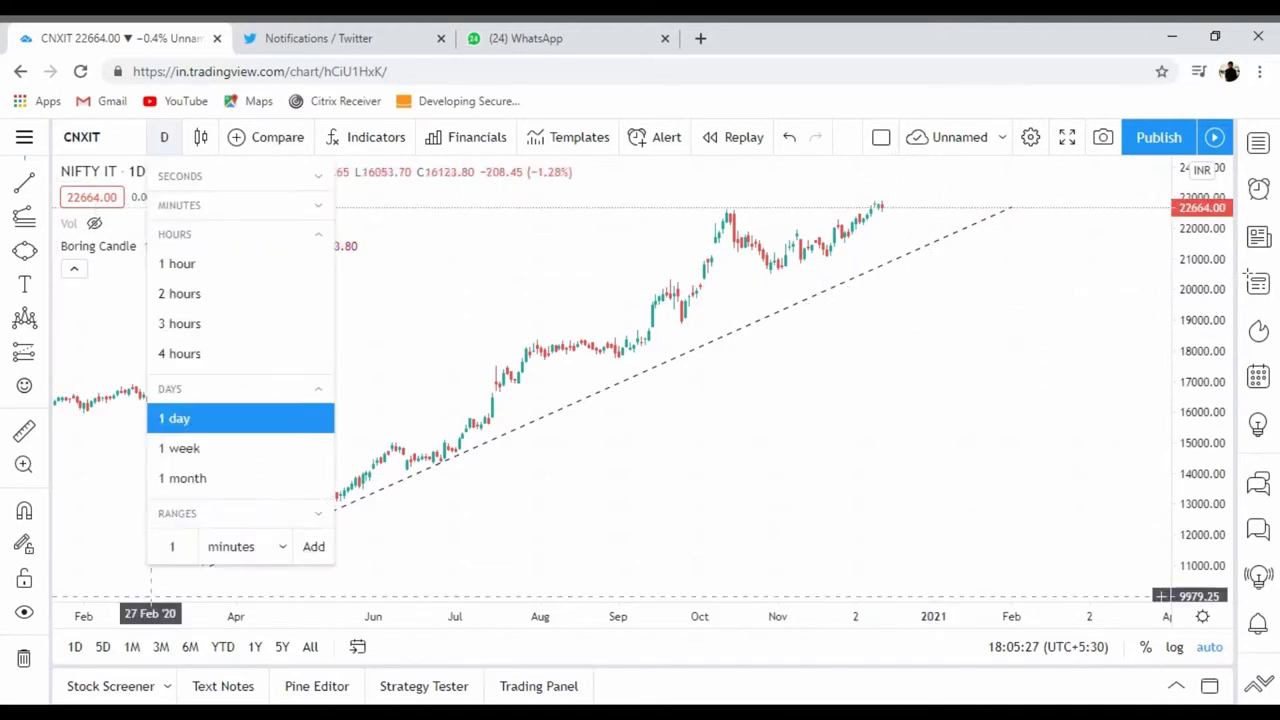
{"action": "left_click", "coordinate": [183, 477]}
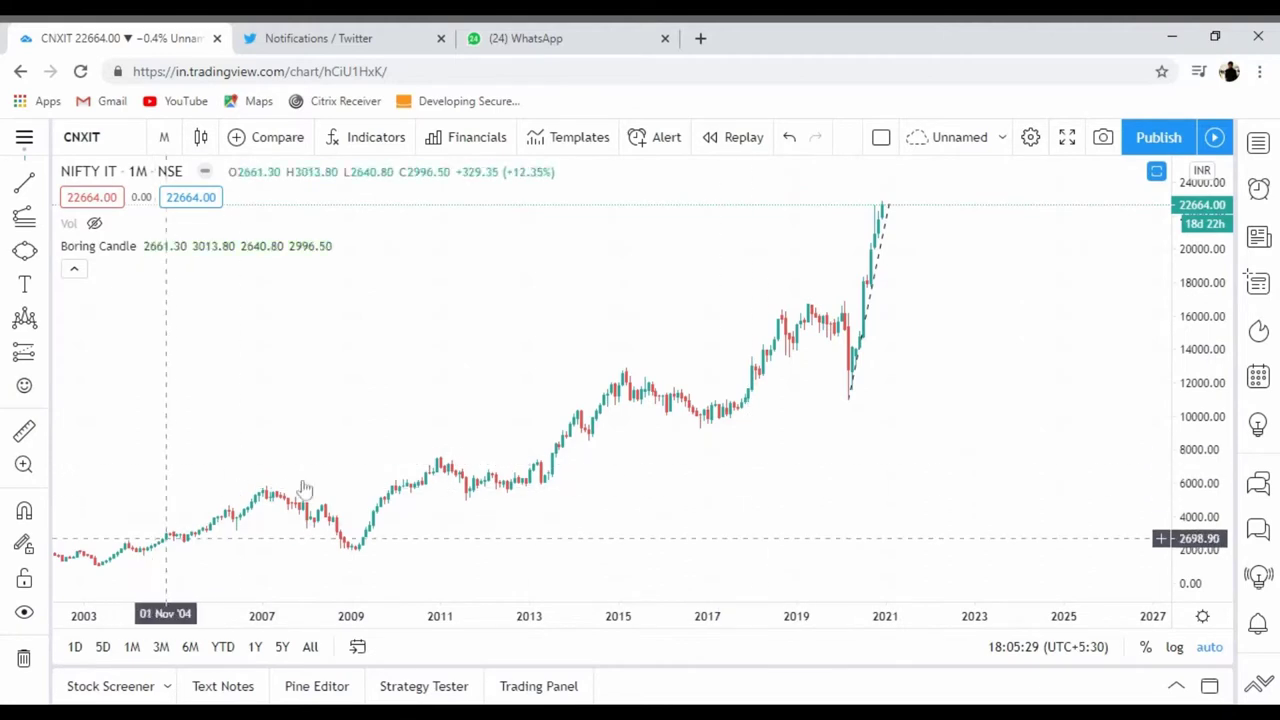
{"action": "left_click", "coordinate": [166, 140]}
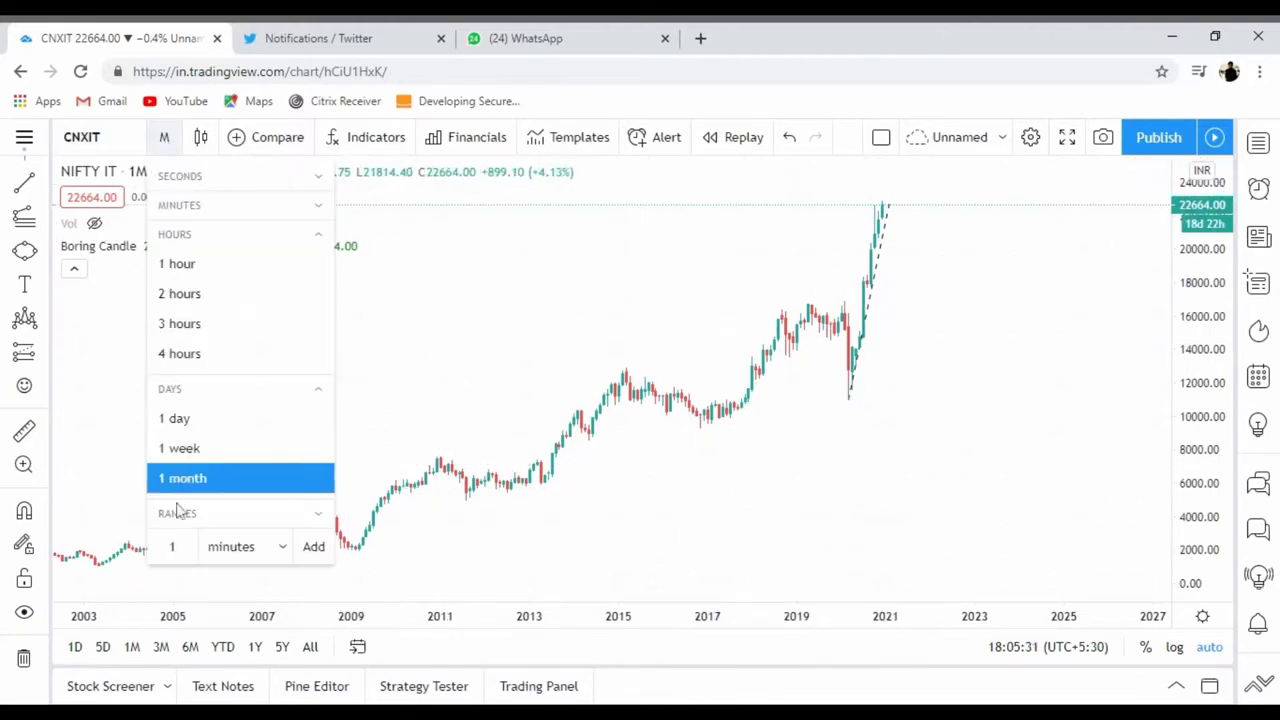
{"action": "left_click", "coordinate": [189, 426]}
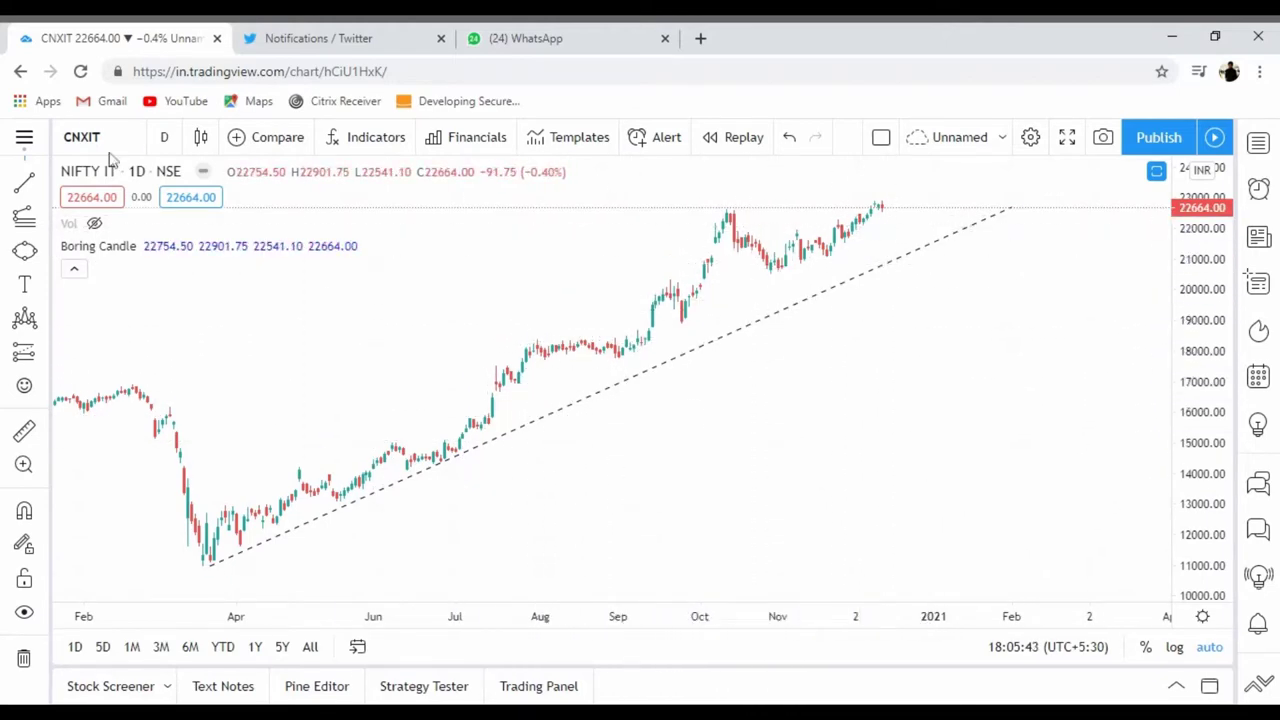
{"action": "left_click", "coordinate": [81, 137]}
{"action": "left_click", "coordinate": [164, 309]}
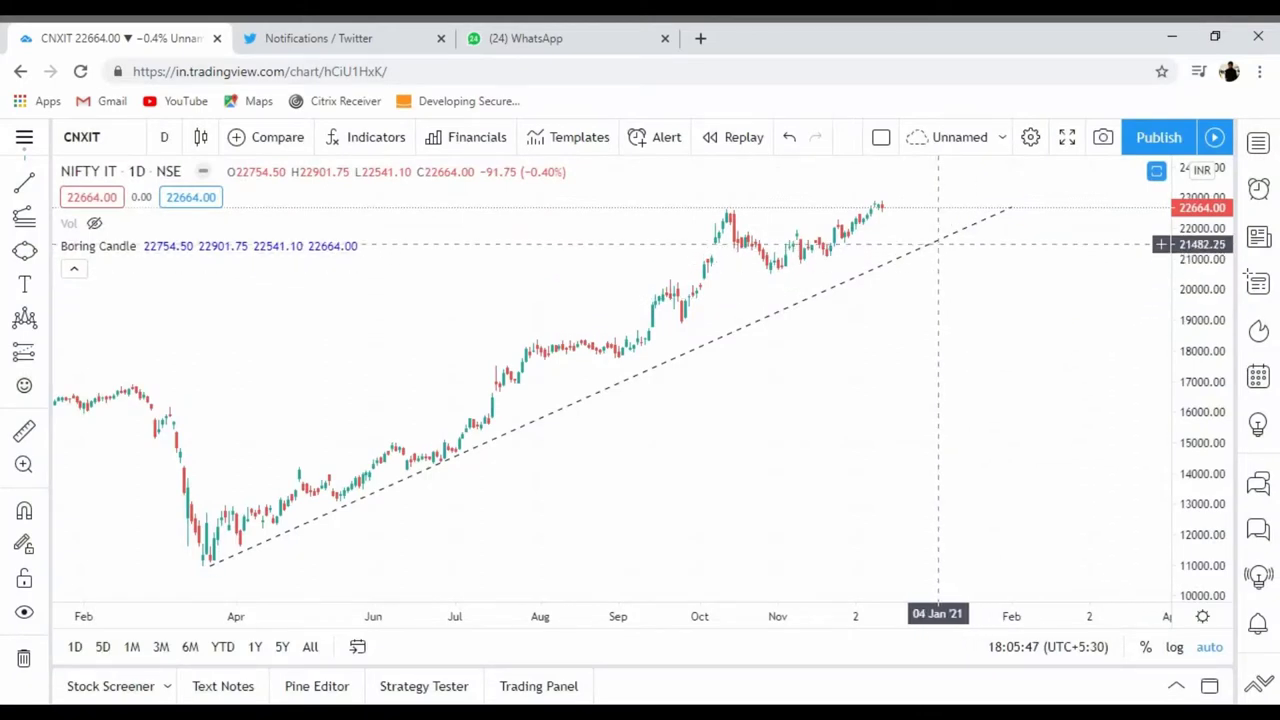
Step: Load the NSE INFOSYS LTD (INFY) stock chart and set its interval to 1 month
{"action": "left_click", "coordinate": [81, 137]}
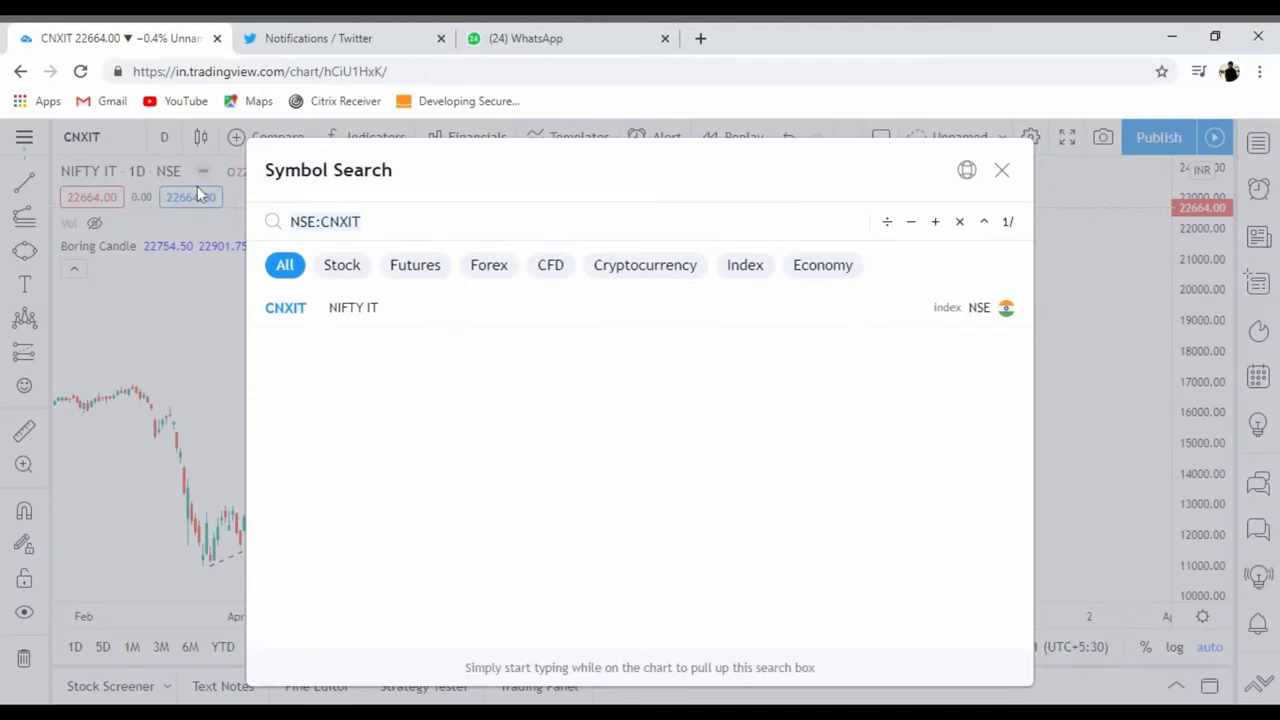
{"action": "type", "text": "INFY"}
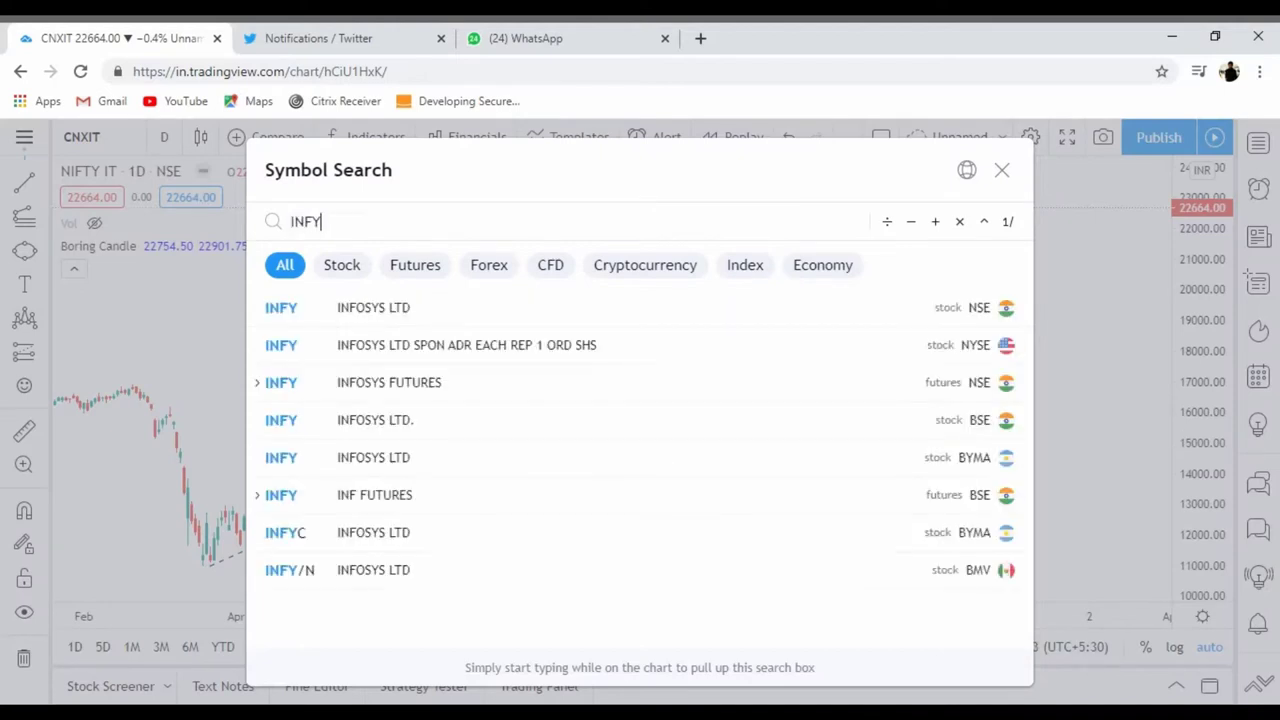
{"action": "left_click", "coordinate": [386, 314]}
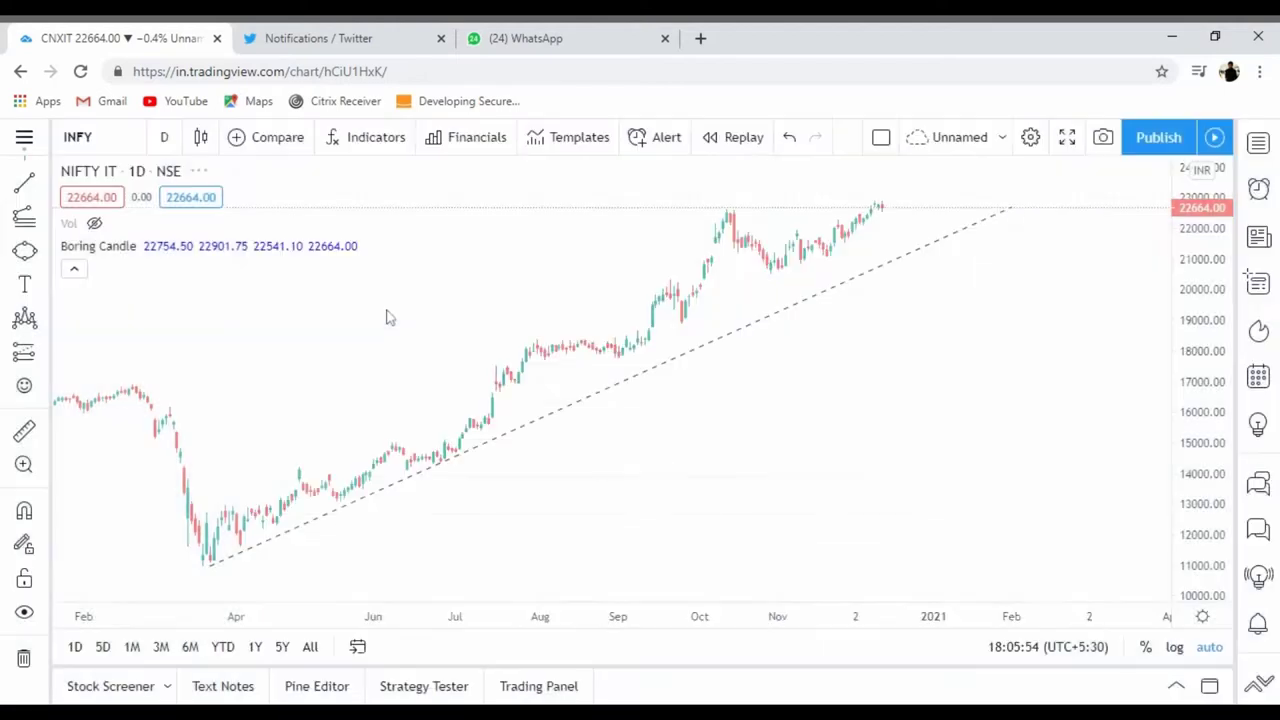
{"action": "left_click", "coordinate": [164, 137]}
{"action": "left_click", "coordinate": [219, 482]}
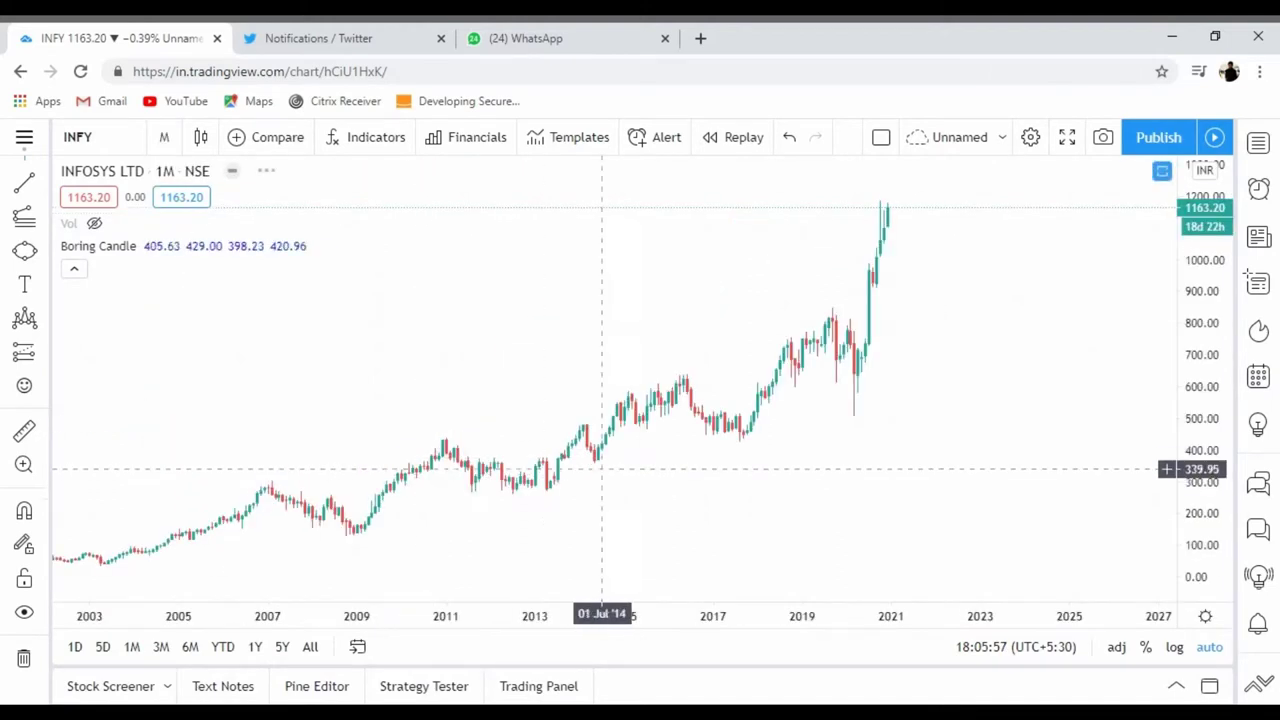
{"action": "left_click_drag", "start_coordinate": [913, 452], "coordinate": [981, 454]}
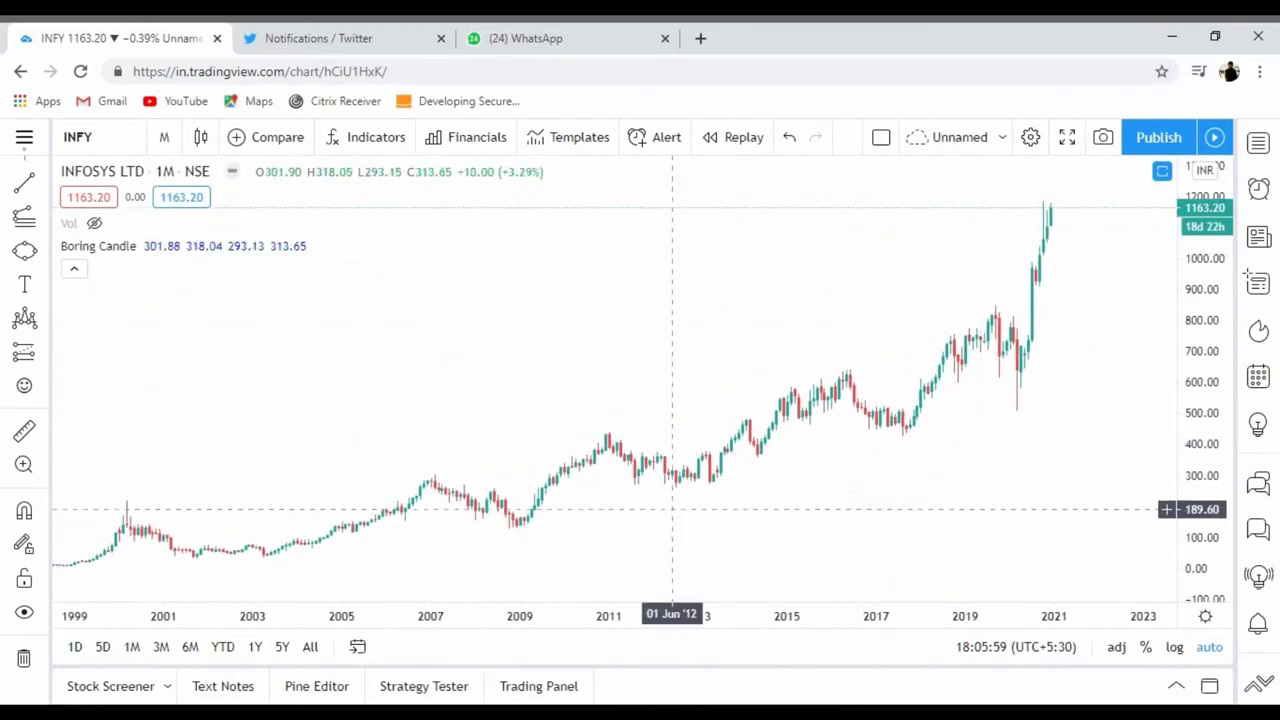
Step: Draw horizontal rays below the successive swing lows at about 120.05, 268.25, 425.55 and 504.20
{"action": "left_click", "coordinate": [46, 186]}
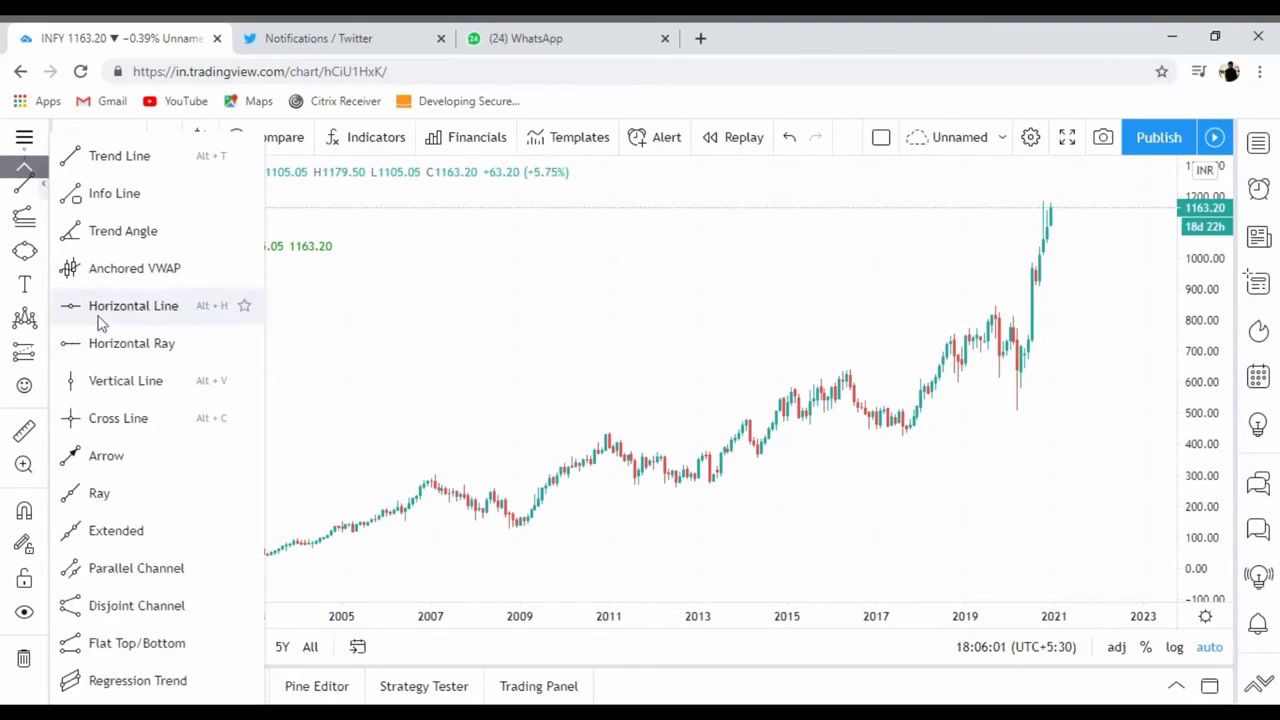
{"action": "left_click", "coordinate": [108, 343]}
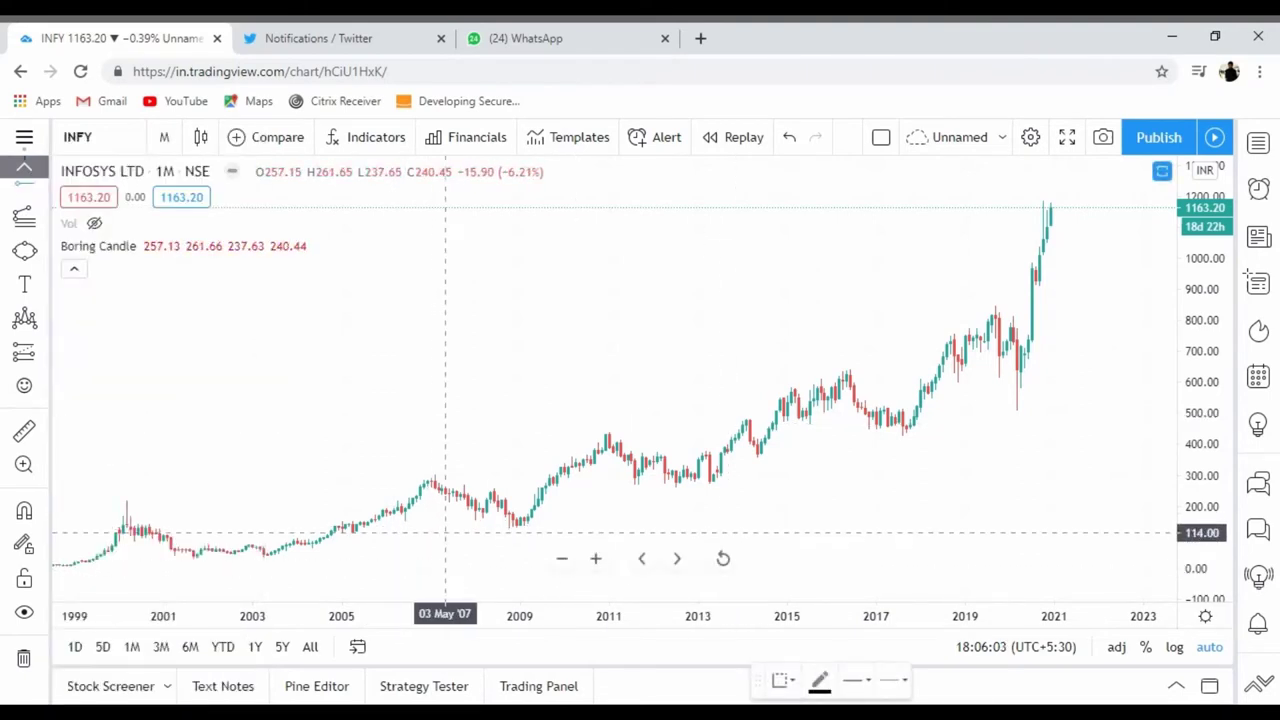
{"action": "left_click", "coordinate": [445, 532]}
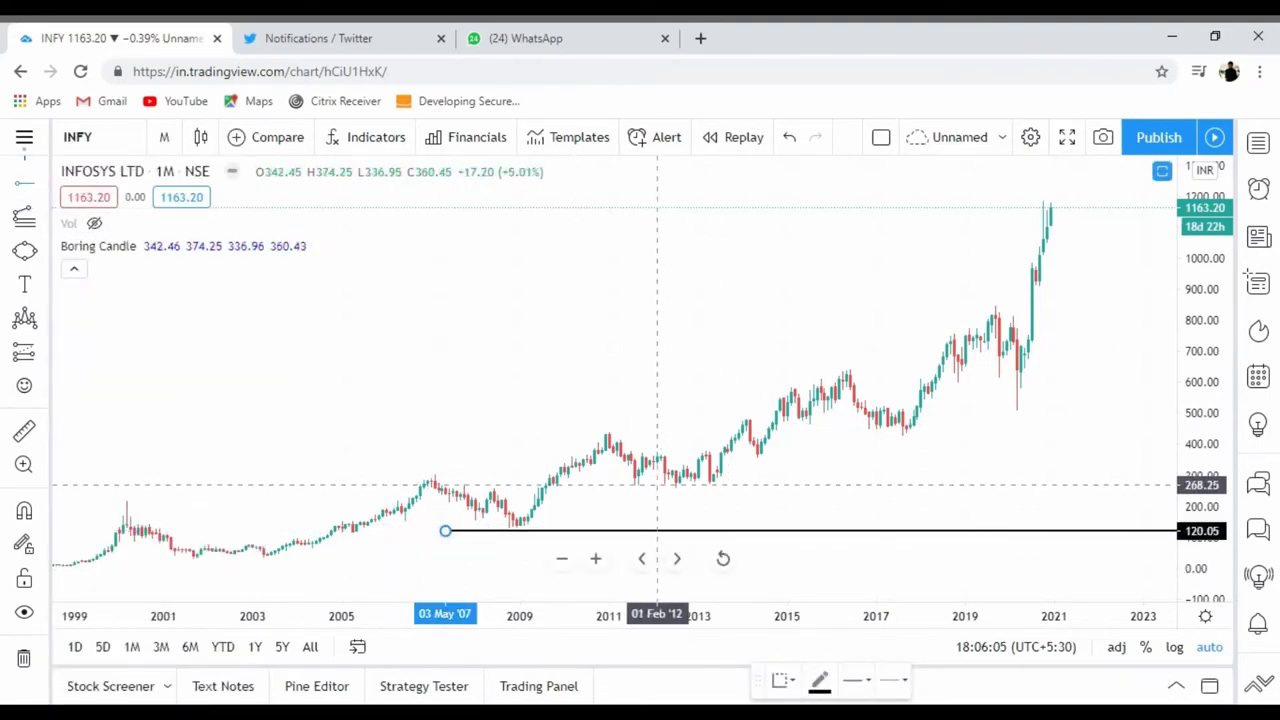
{"action": "left_click", "coordinate": [654, 485]}
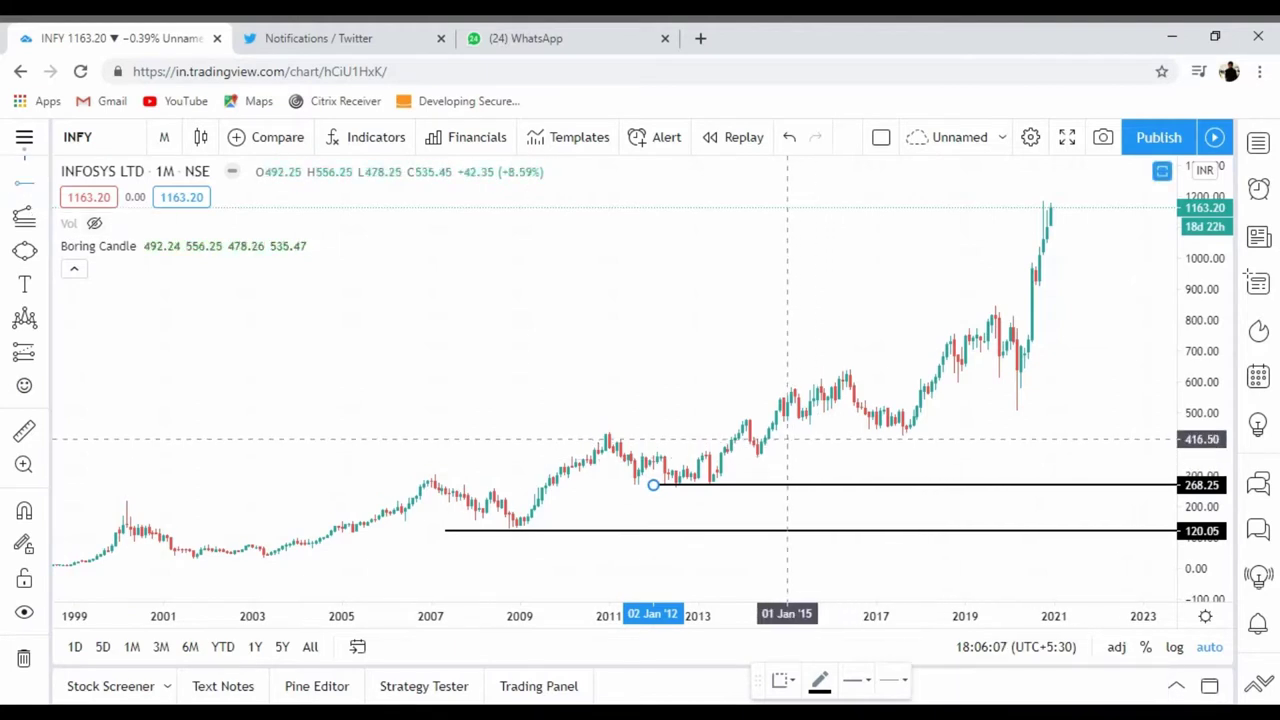
{"action": "left_click", "coordinate": [780, 436]}
{"action": "left_click", "coordinate": [24, 186]}
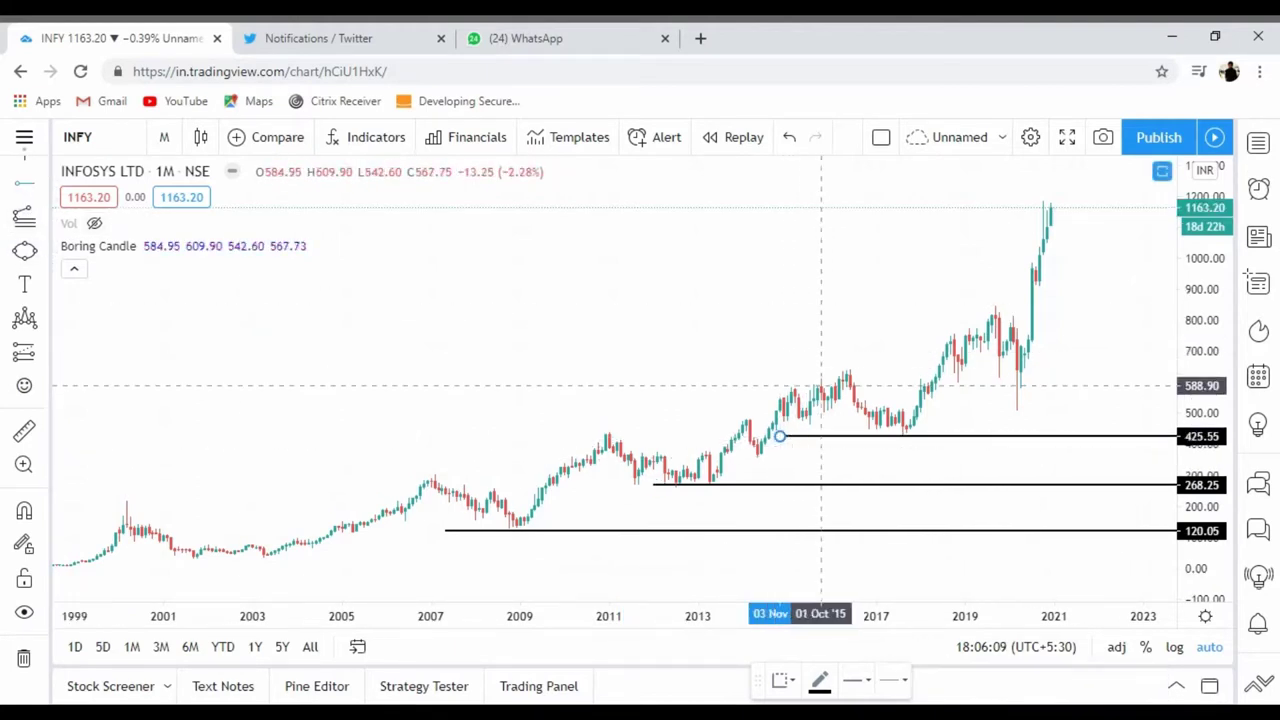
{"action": "left_click", "coordinate": [923, 411]}
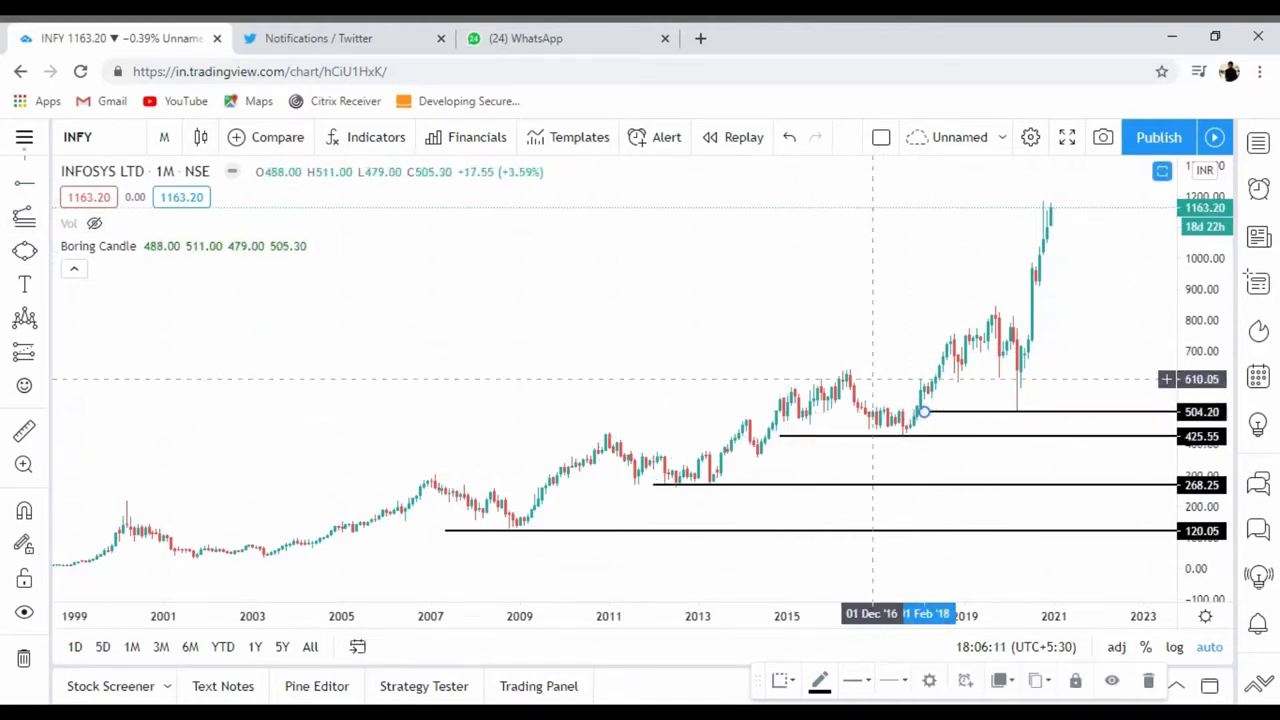
Step: Draw a horizontal ray along the 2019 swing high at about 853.55
{"action": "left_click_drag", "start_coordinate": [800, 295], "coordinate": [557, 297]}
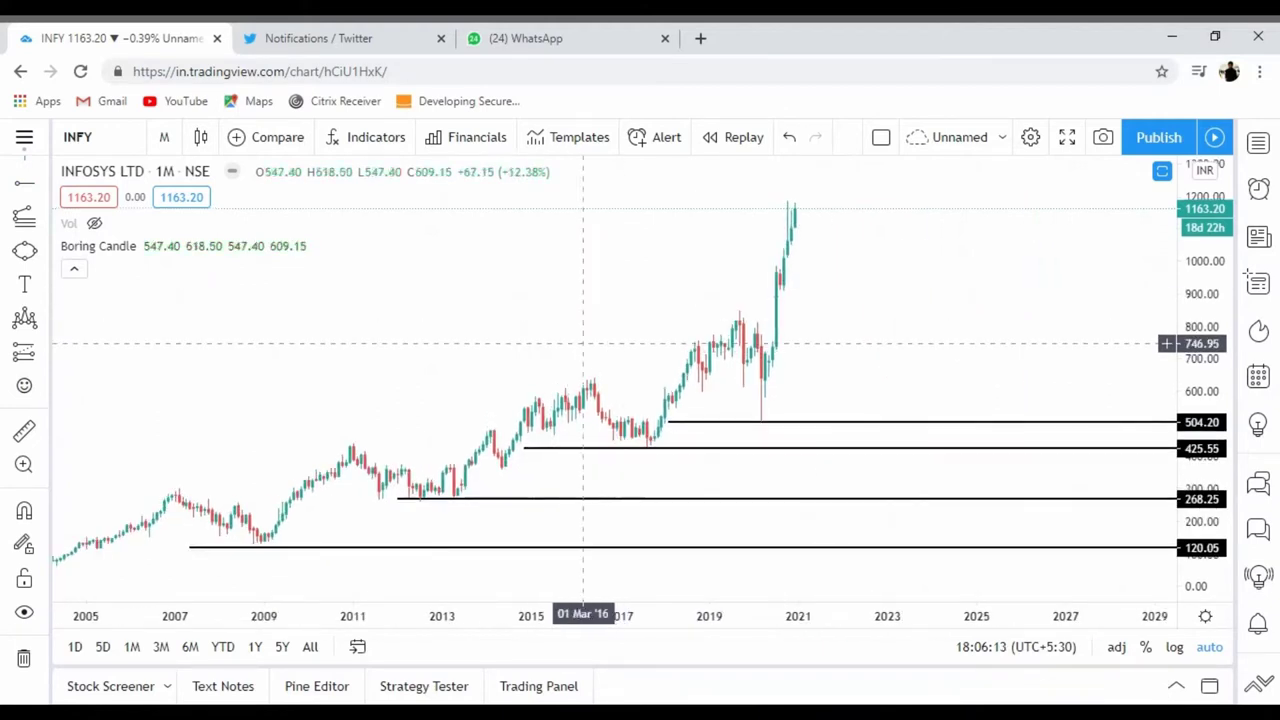
{"action": "left_click", "coordinate": [24, 184]}
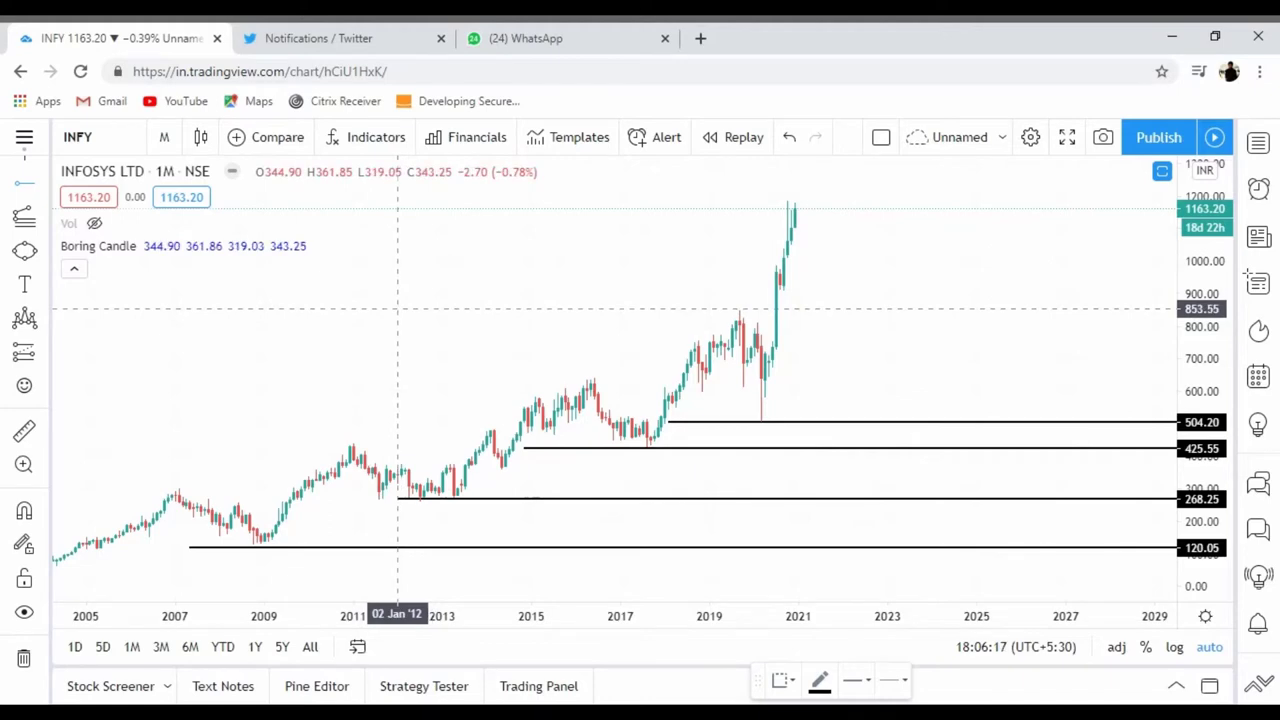
{"action": "left_click", "coordinate": [397, 308]}
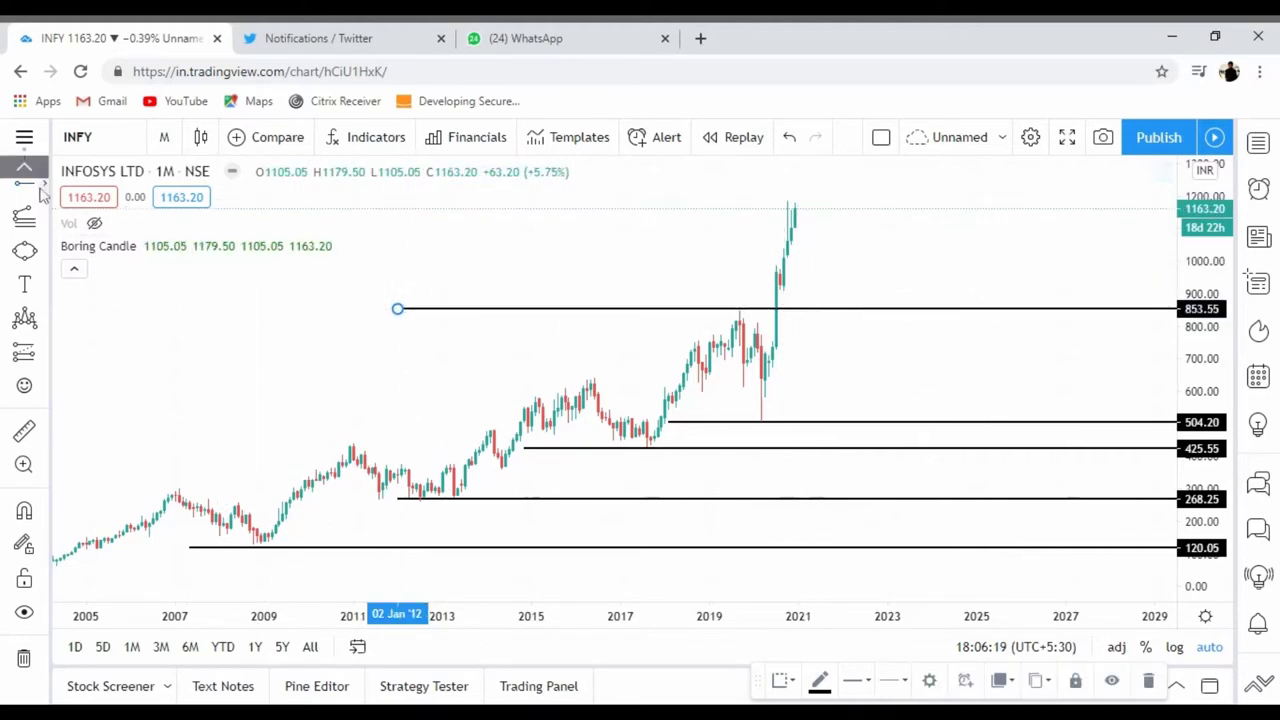
Step: Draw a downward arrow from beside the latest candles at about 1153 to just above the 853.55 ray
{"action": "left_click", "coordinate": [42, 190]}
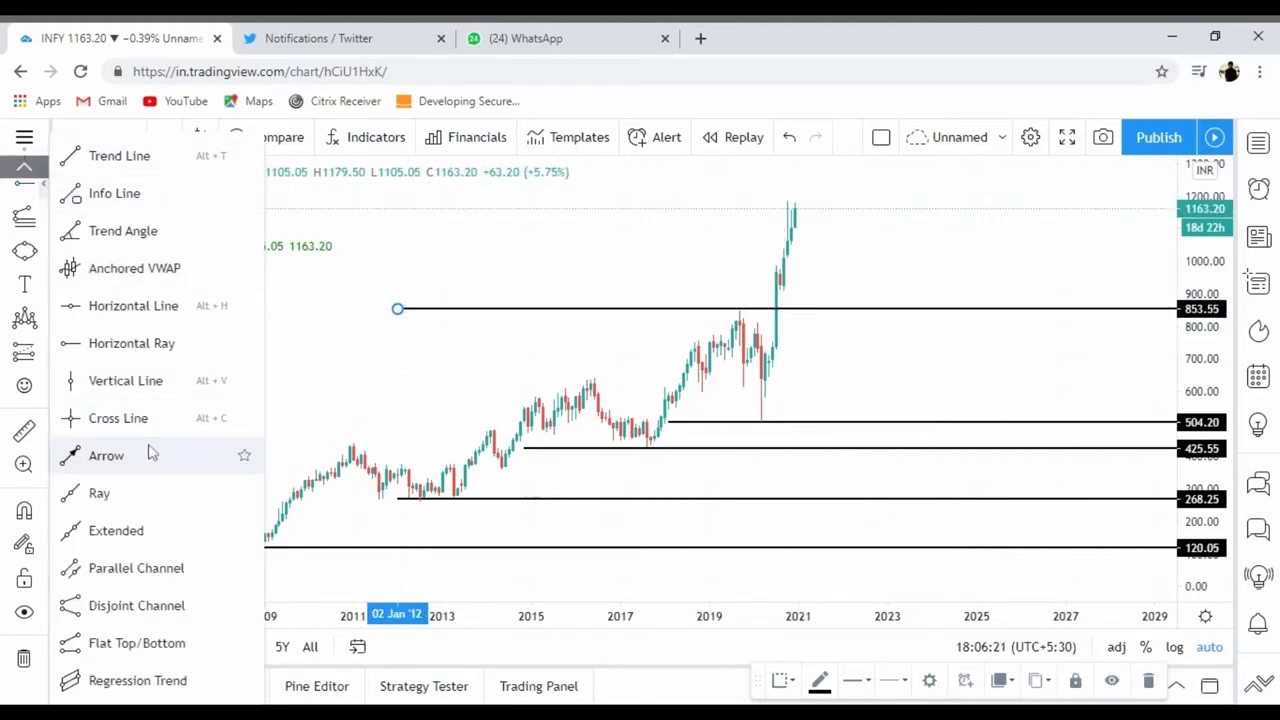
{"action": "left_click", "coordinate": [106, 455]}
{"action": "left_click", "coordinate": [825, 212]}
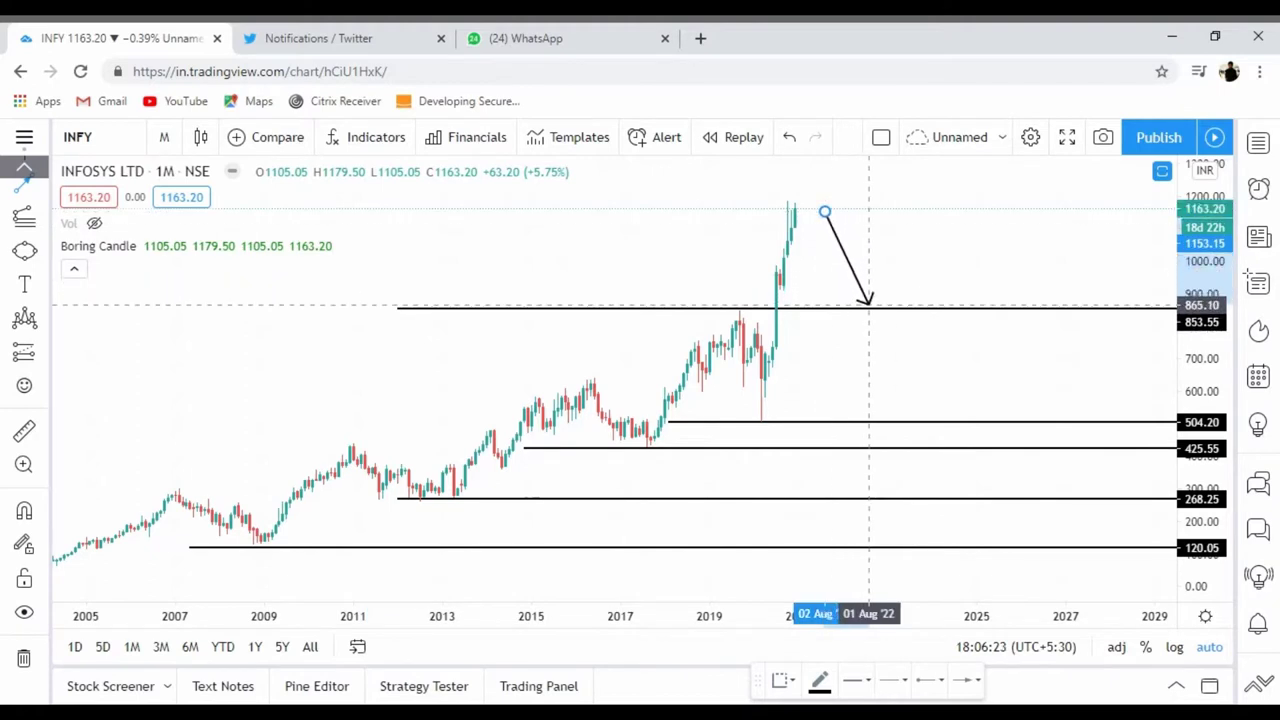
{"action": "left_click", "coordinate": [868, 303]}
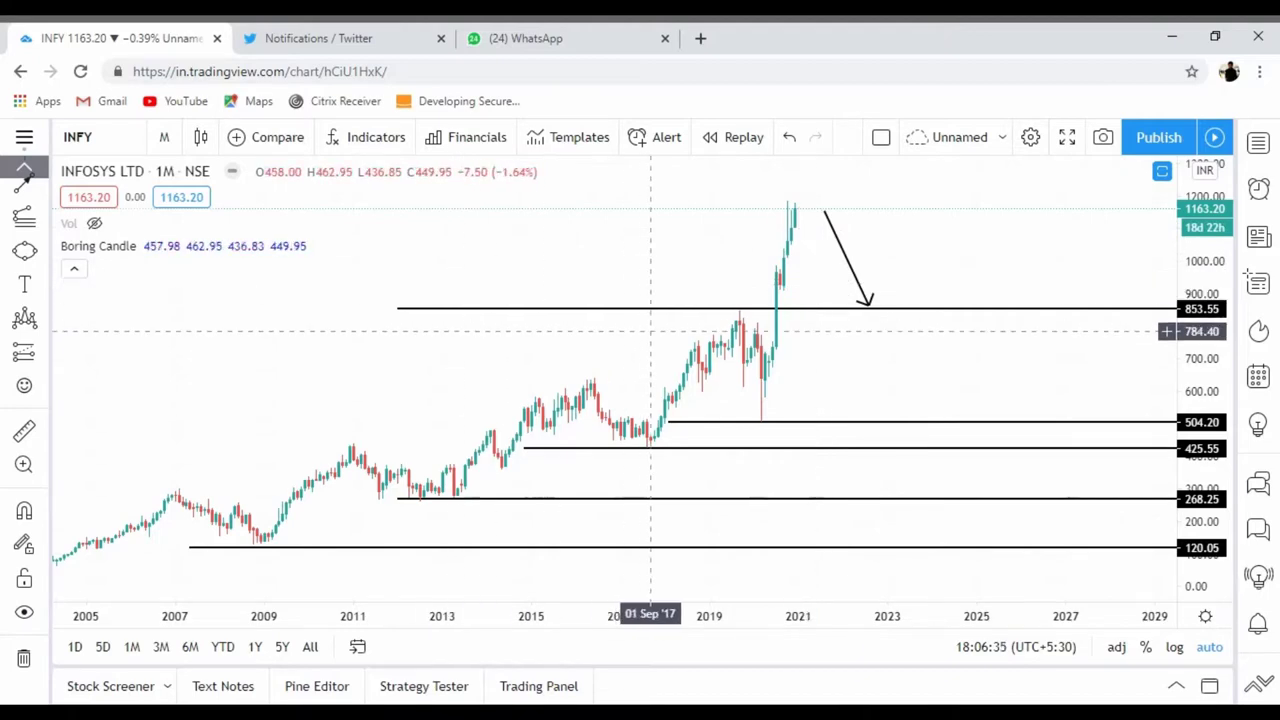
Step: Select the Boring Candle indicator and set the chart interval to 1 week
{"action": "scroll", "coordinate": [650, 331], "scroll_direction": "up", "scroll_amount": 5}
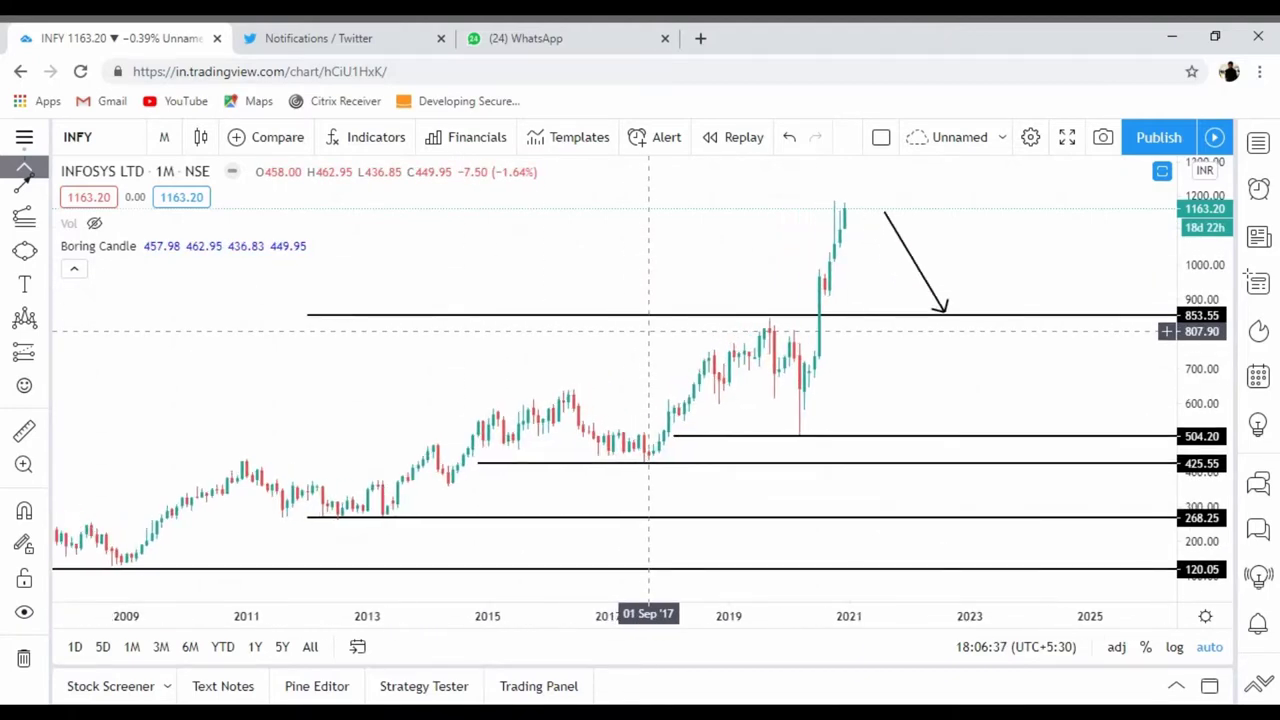
{"action": "left_click", "coordinate": [98, 251]}
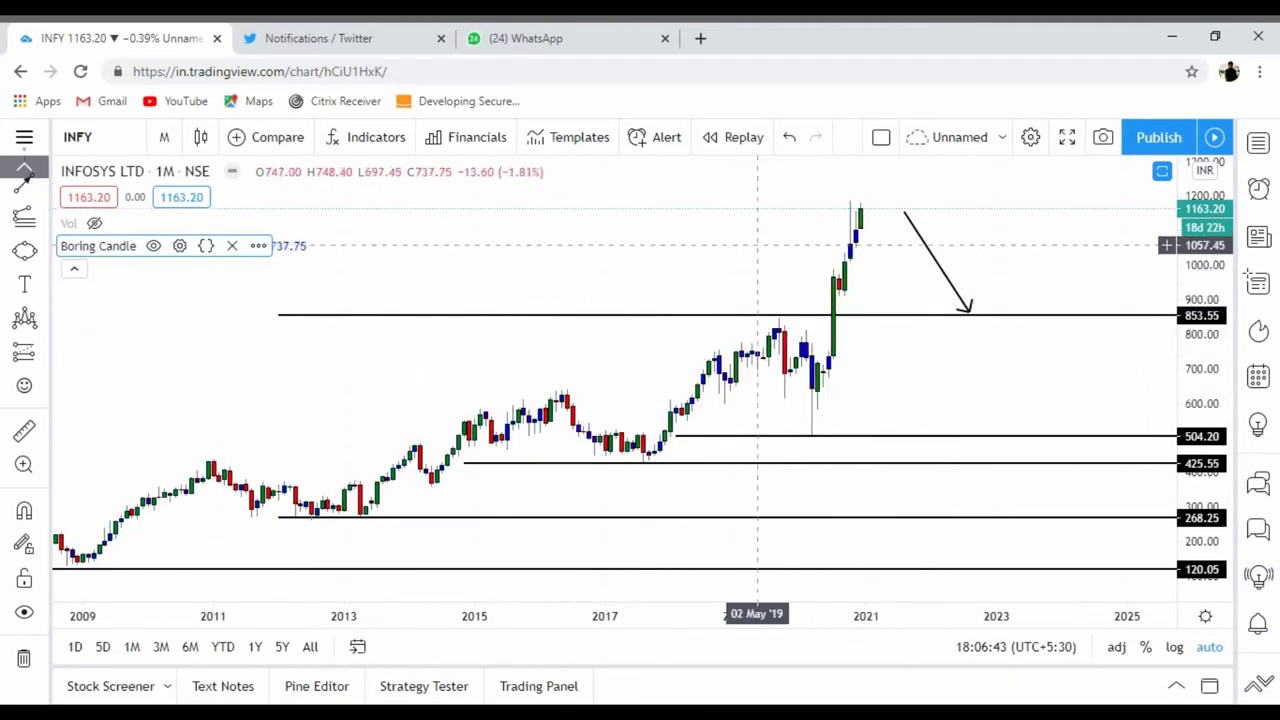
{"action": "left_click", "coordinate": [164, 142]}
{"action": "left_click", "coordinate": [189, 448]}
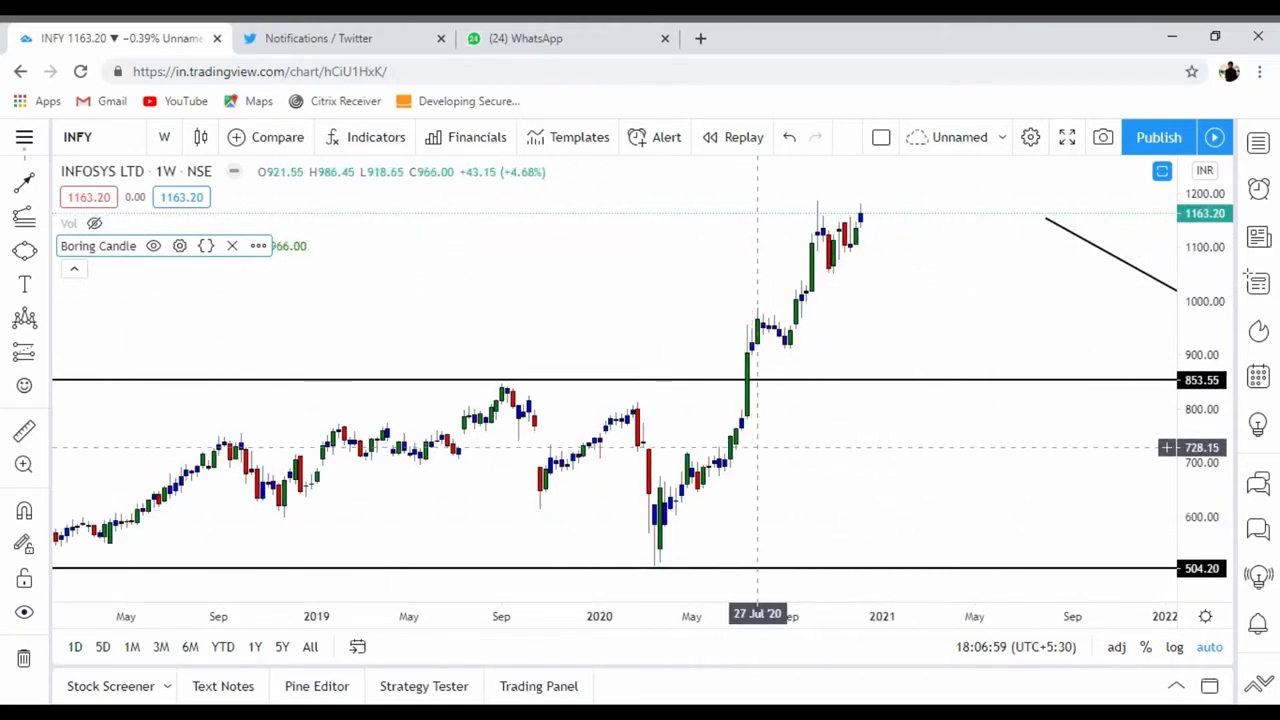
{"action": "scroll", "coordinate": [757, 446], "scroll_direction": "up", "scroll_amount": 4}
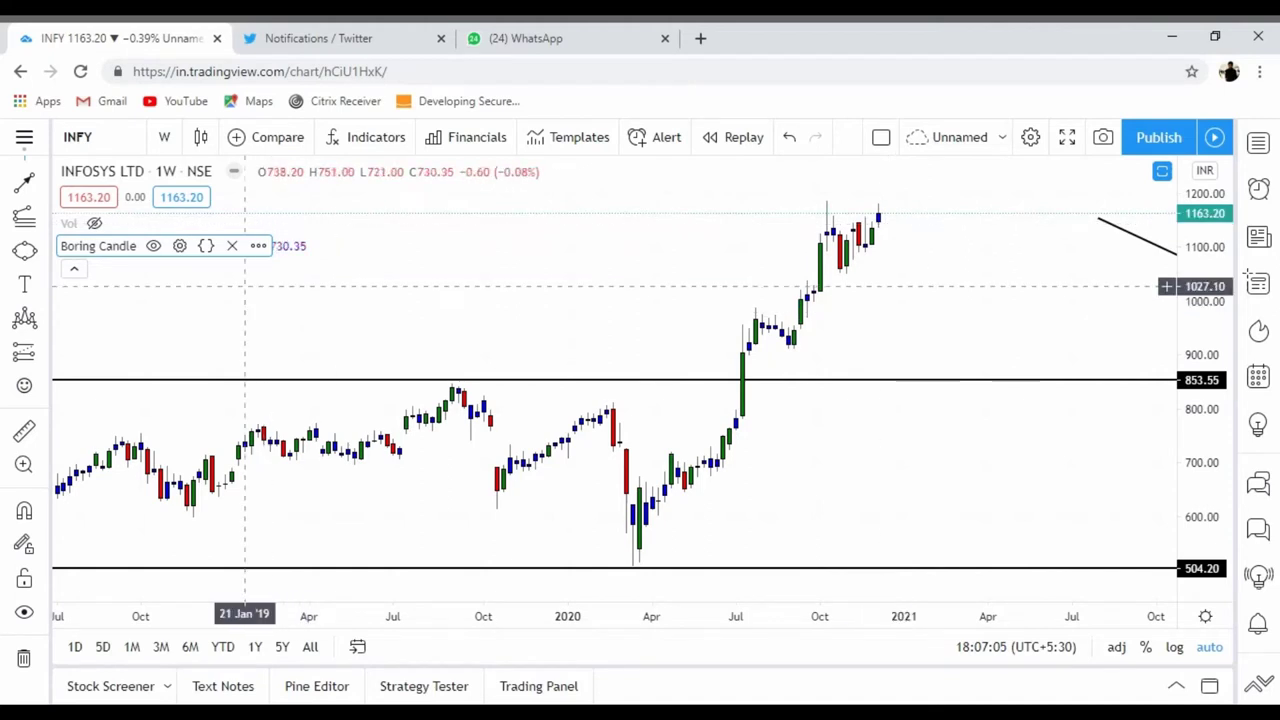
Step: Set the chart interval to 1 day and examine the rise from the March 2020 low to the latest candles
{"action": "left_click", "coordinate": [164, 137]}
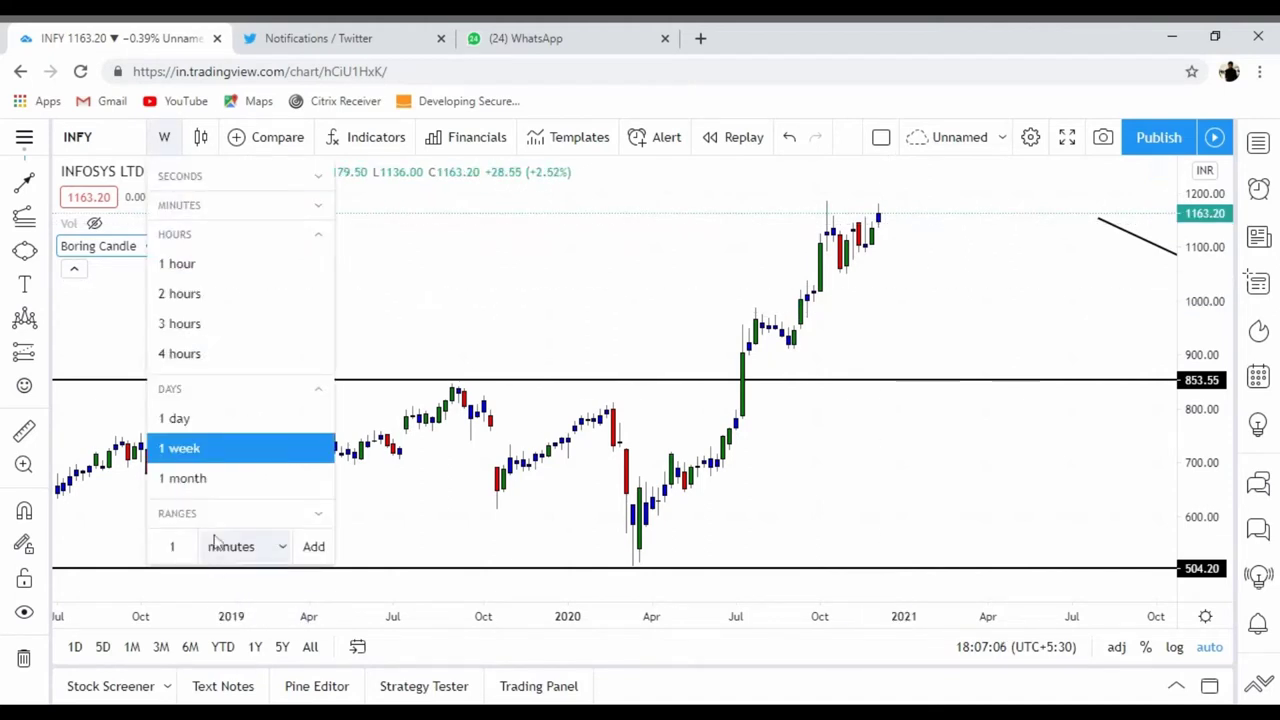
{"action": "left_click", "coordinate": [207, 424]}
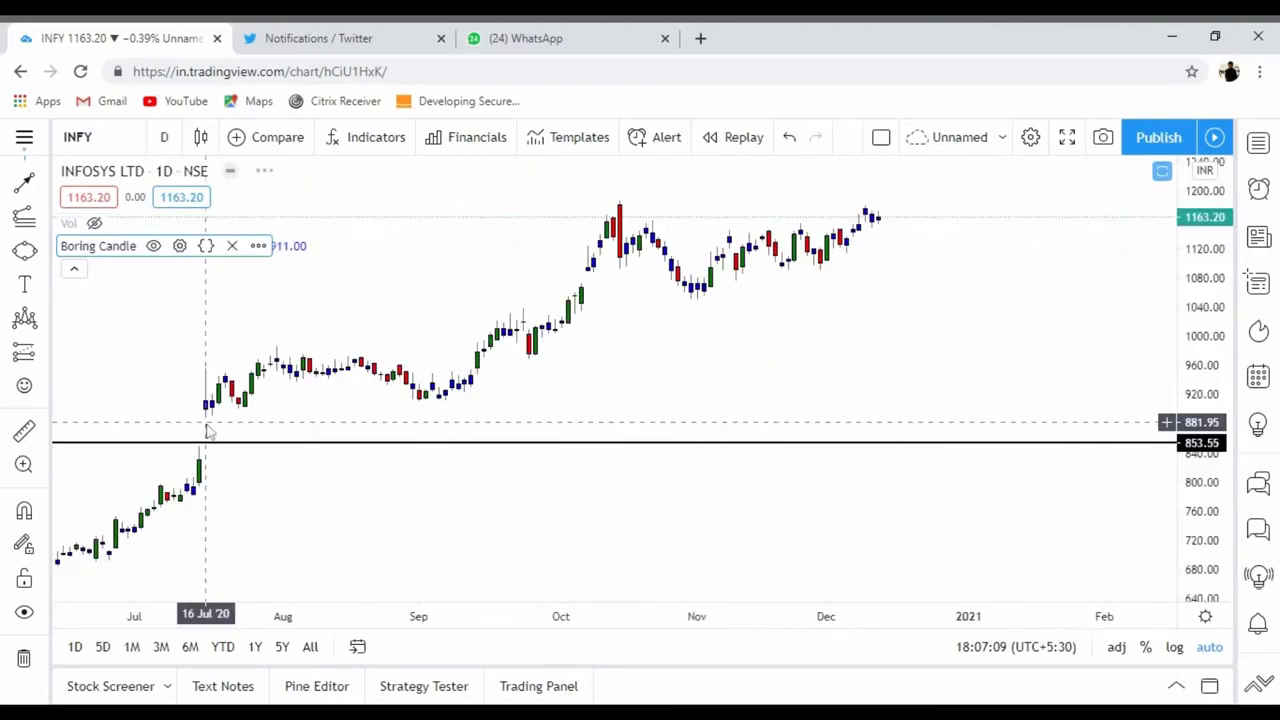
{"action": "scroll", "coordinate": [587, 455], "scroll_direction": "down", "scroll_amount": 5}
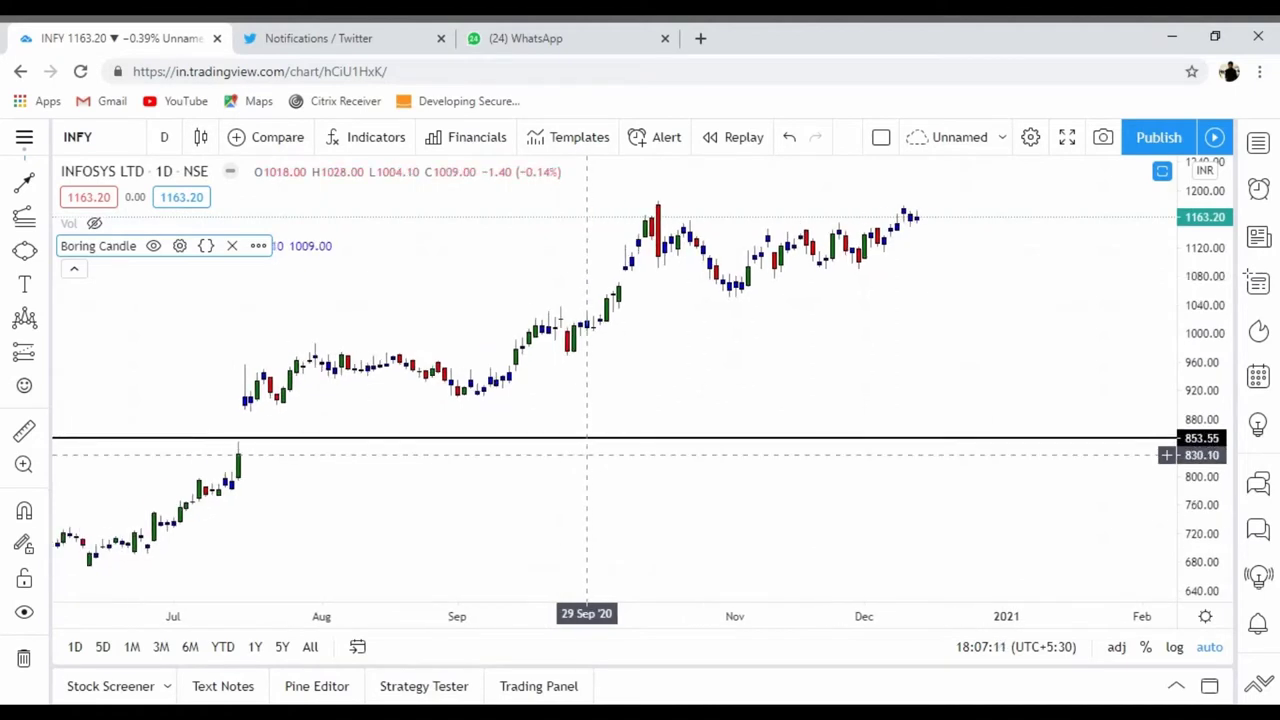
{"action": "scroll", "coordinate": [585, 455], "scroll_direction": "down", "scroll_amount": 2}
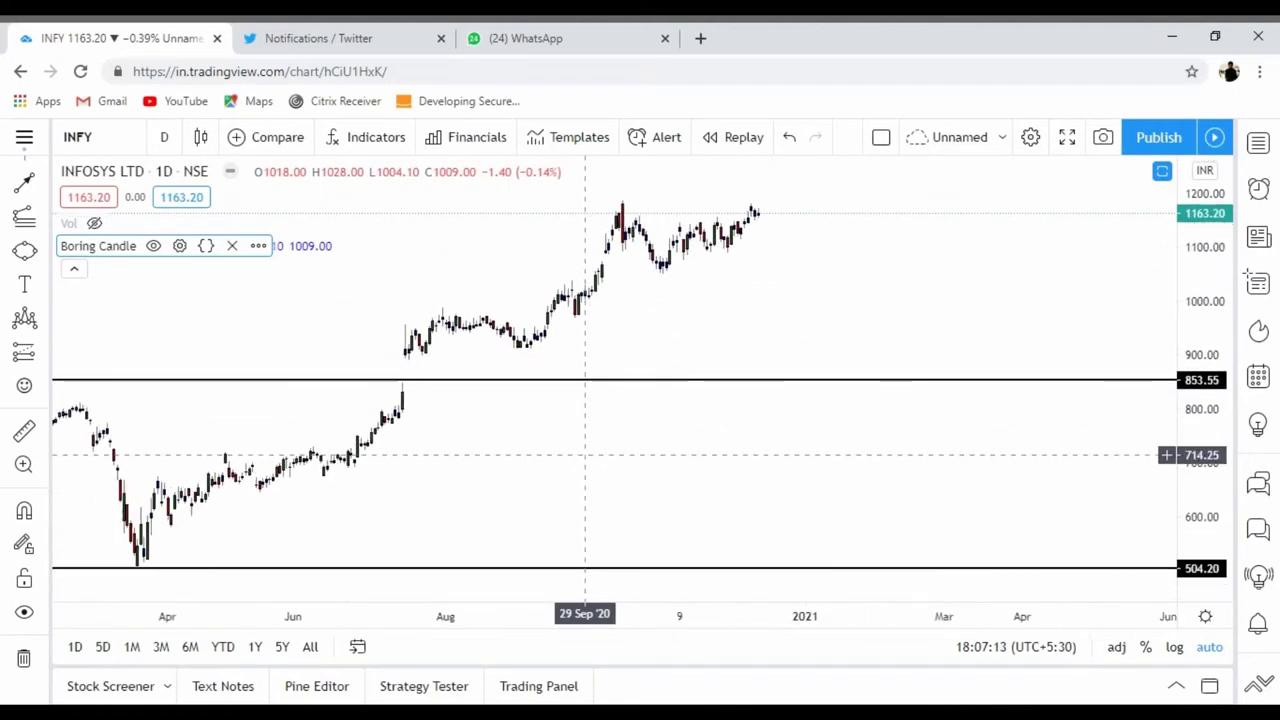
{"action": "left_click_drag", "start_coordinate": [585, 455], "coordinate": [754, 517]}
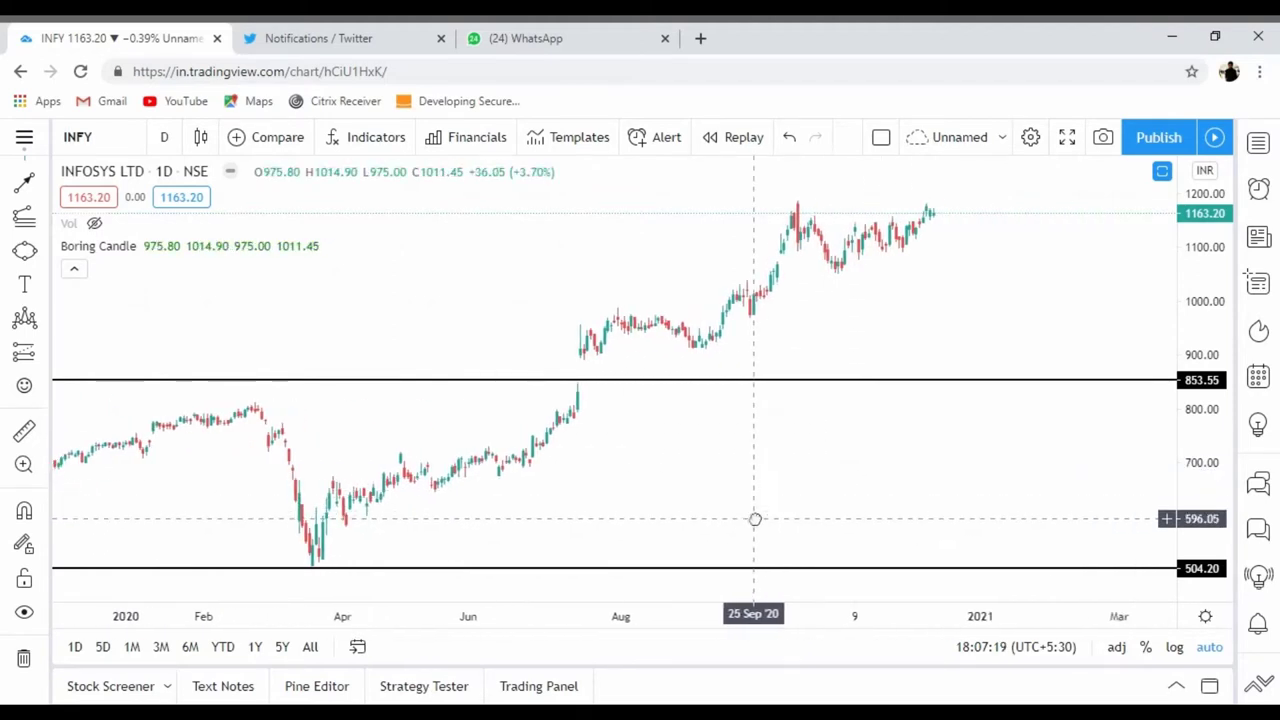
Step: Review the chart at the 1 week interval and switch it to the 1 month interval
{"action": "left_click", "coordinate": [164, 137]}
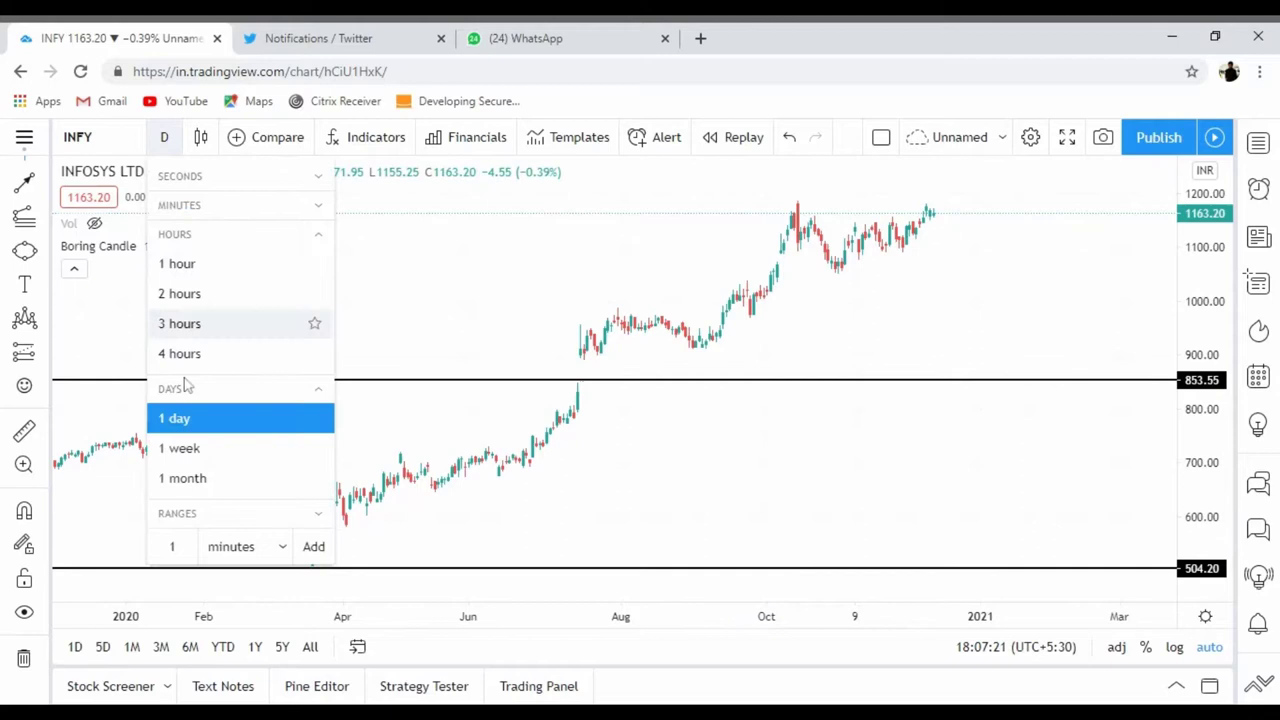
{"action": "left_click", "coordinate": [192, 450]}
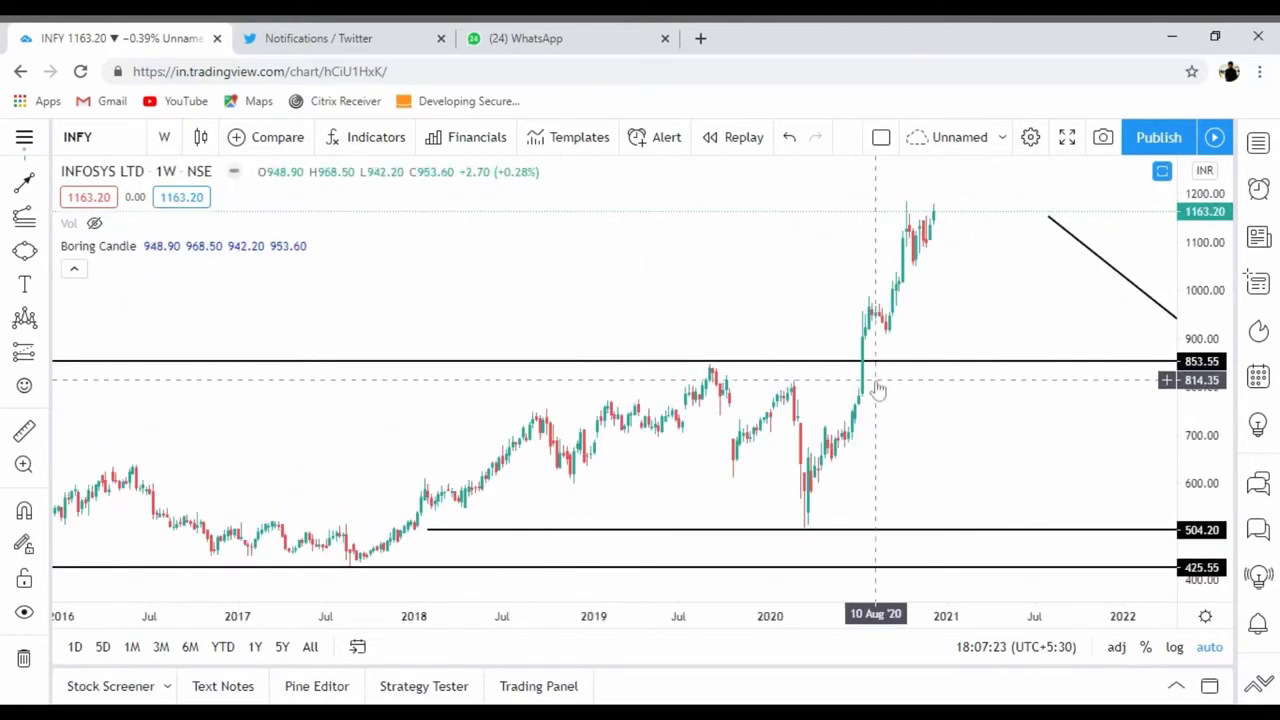
{"action": "left_click", "coordinate": [164, 137]}
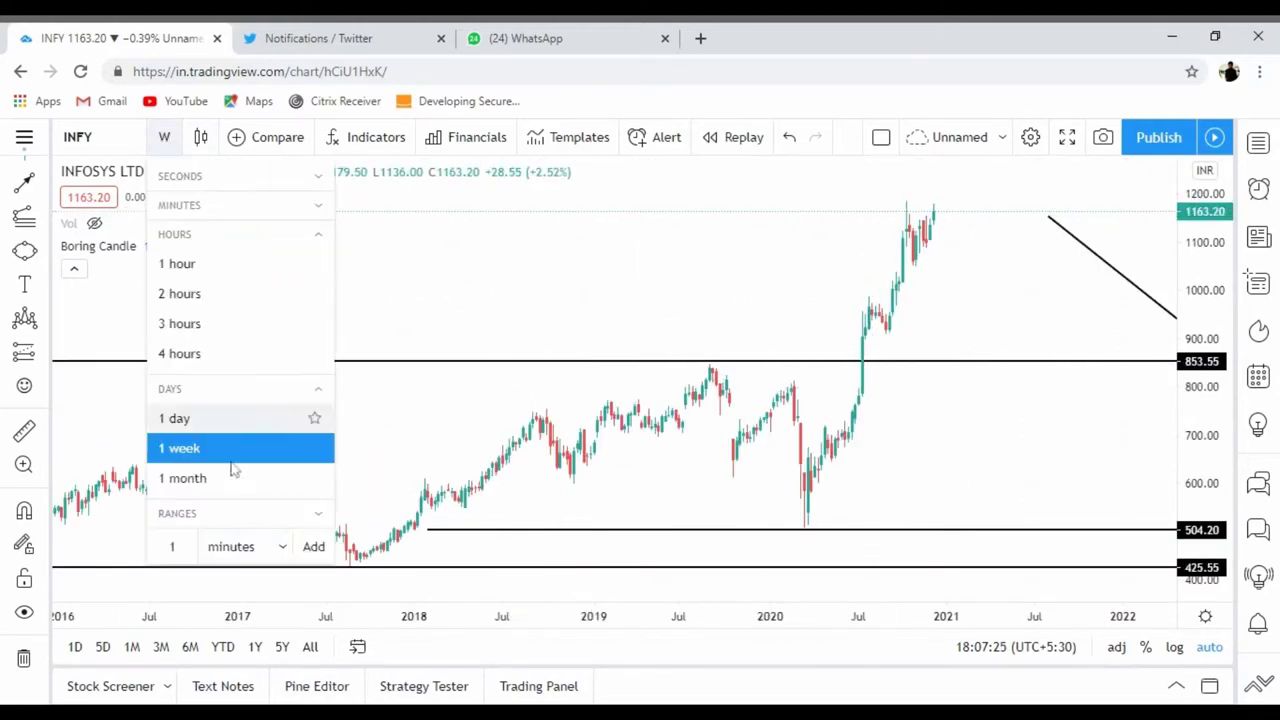
{"action": "left_click", "coordinate": [290, 477]}
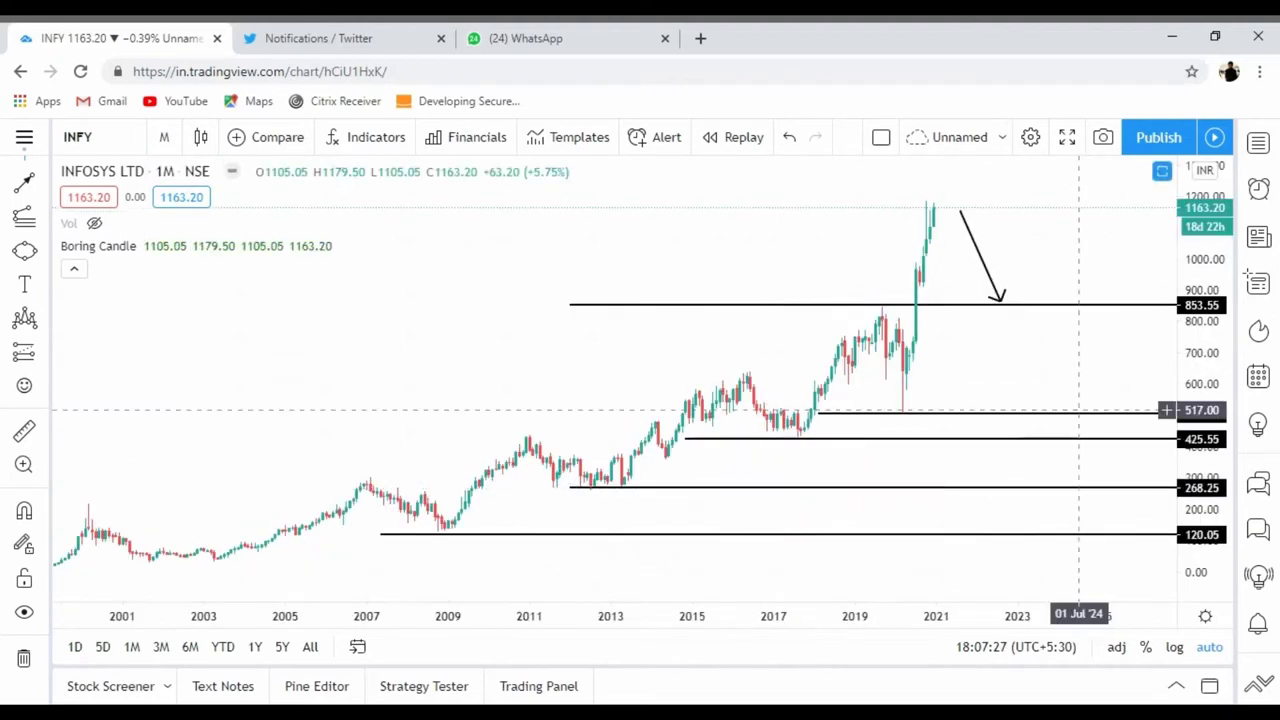
{"action": "left_click_drag", "start_coordinate": [965, 370], "coordinate": [860, 403]}
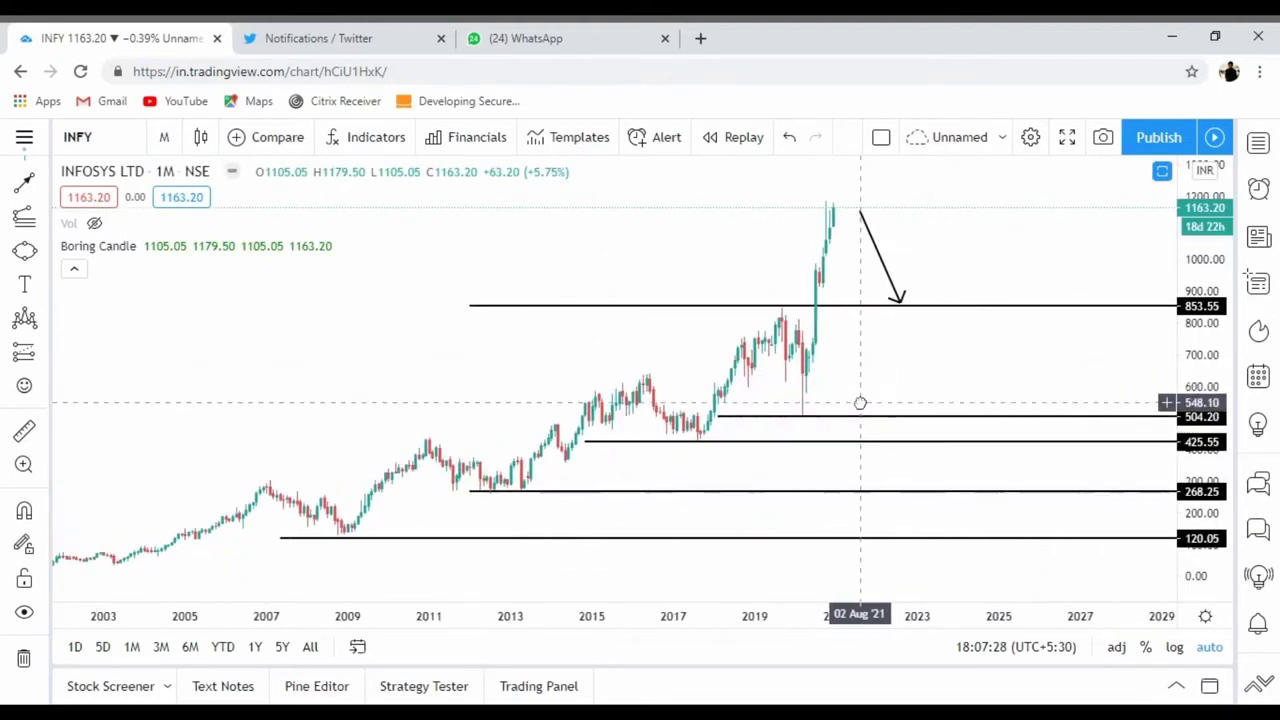
Step: Remove all drawings from the monthly chart, including the support rays and the pullback arrow
{"action": "left_click", "coordinate": [30, 662]}
{"action": "scroll", "coordinate": [938, 369], "scroll_direction": "up", "scroll_amount": 4}
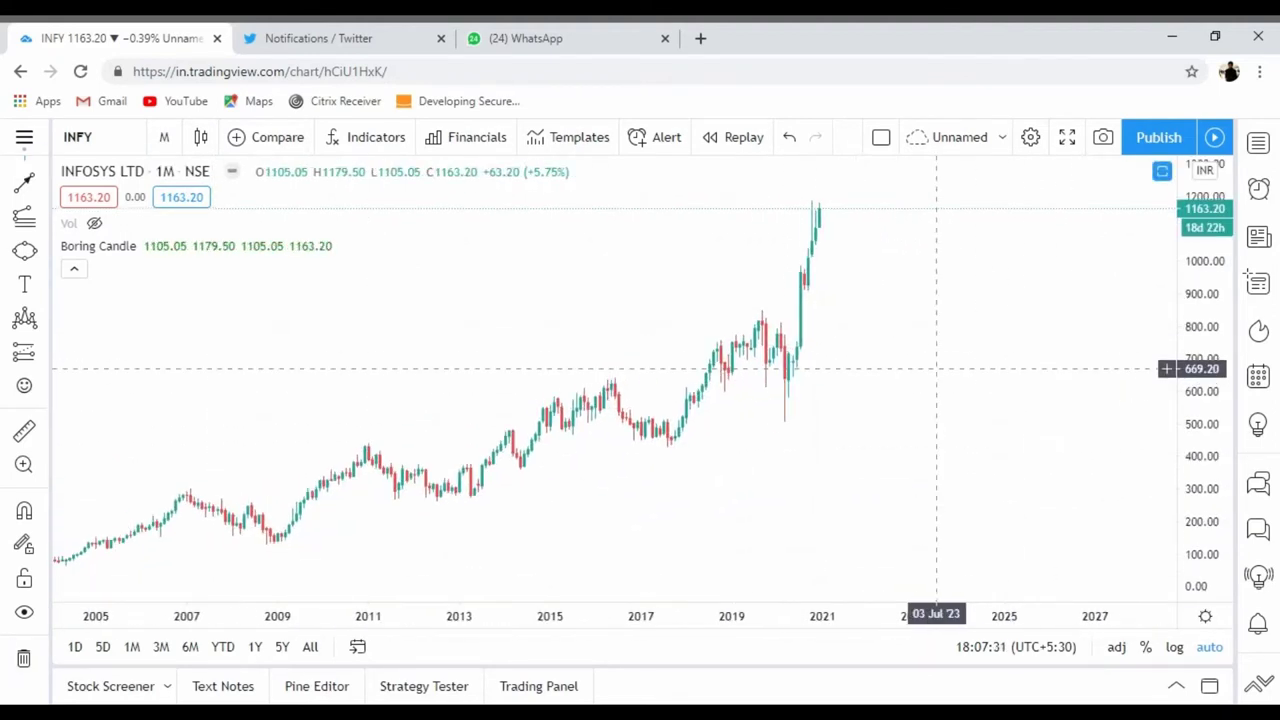
{"action": "scroll", "coordinate": [938, 369], "scroll_direction": "up", "scroll_amount": 4}
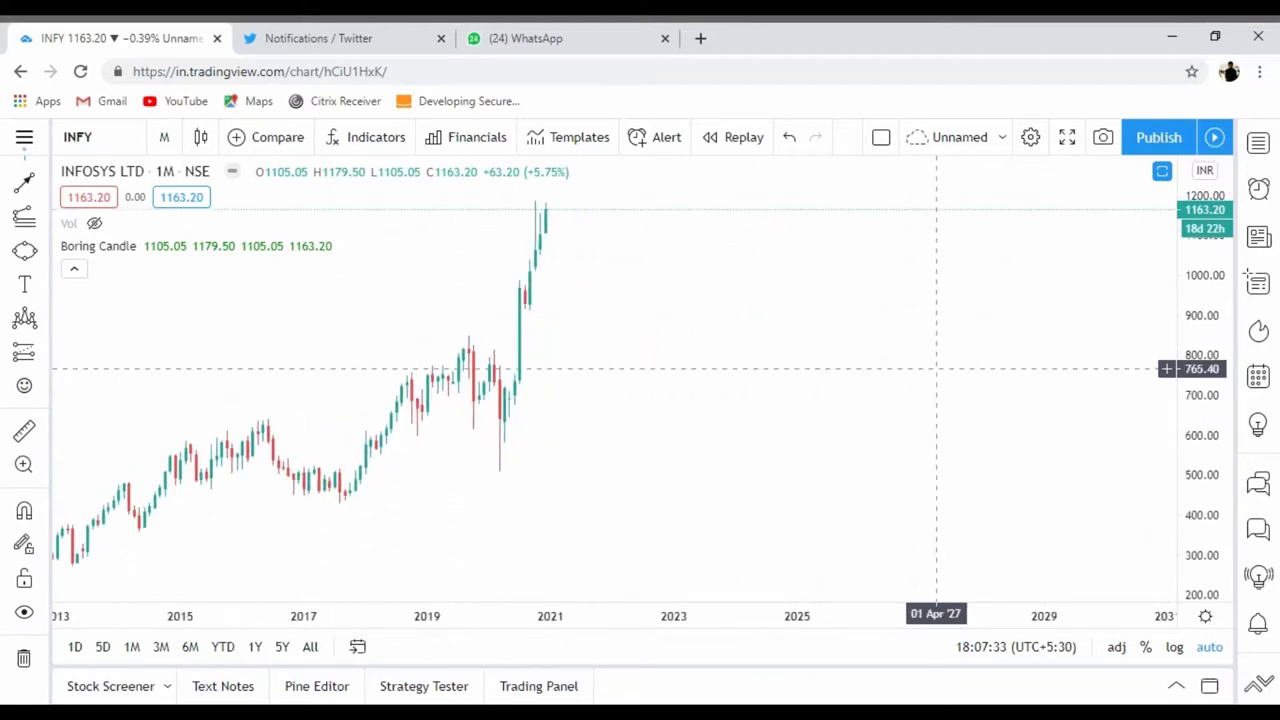
Step: Draw a Fib Retracement from the 2017 swing low at about 428.50 up to the 2019 swing high at about 848.25
{"action": "left_click", "coordinate": [45, 225]}
{"action": "left_click", "coordinate": [138, 482]}
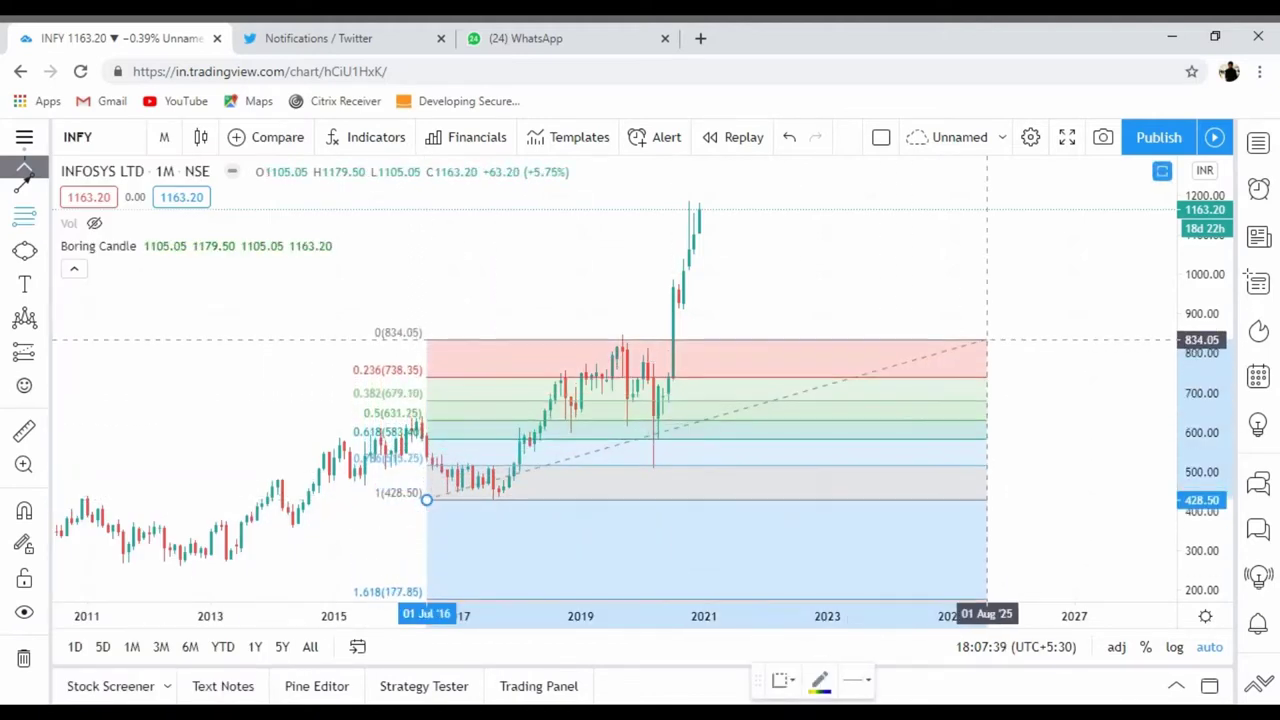
{"action": "left_click", "coordinate": [1008, 334]}
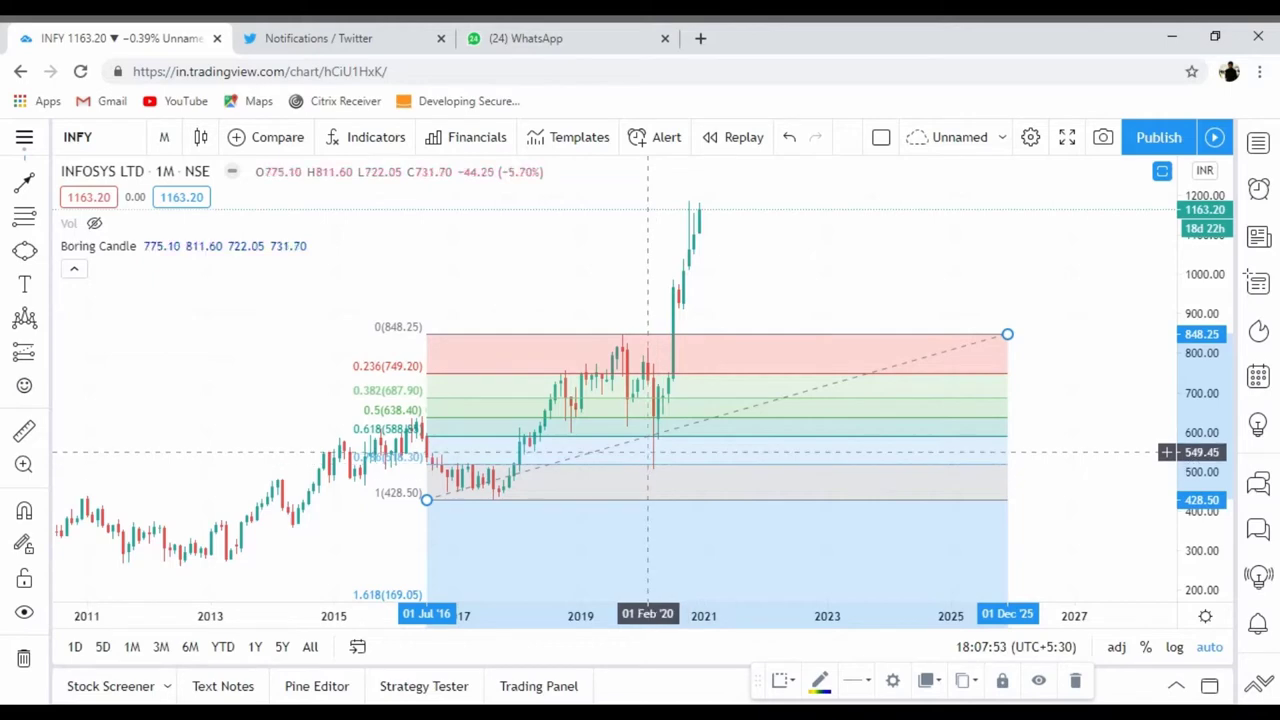
Step: Select the Boring Candle indicator and examine how the 2020 decline sits against the retracement levels
{"action": "left_click", "coordinate": [90, 250]}
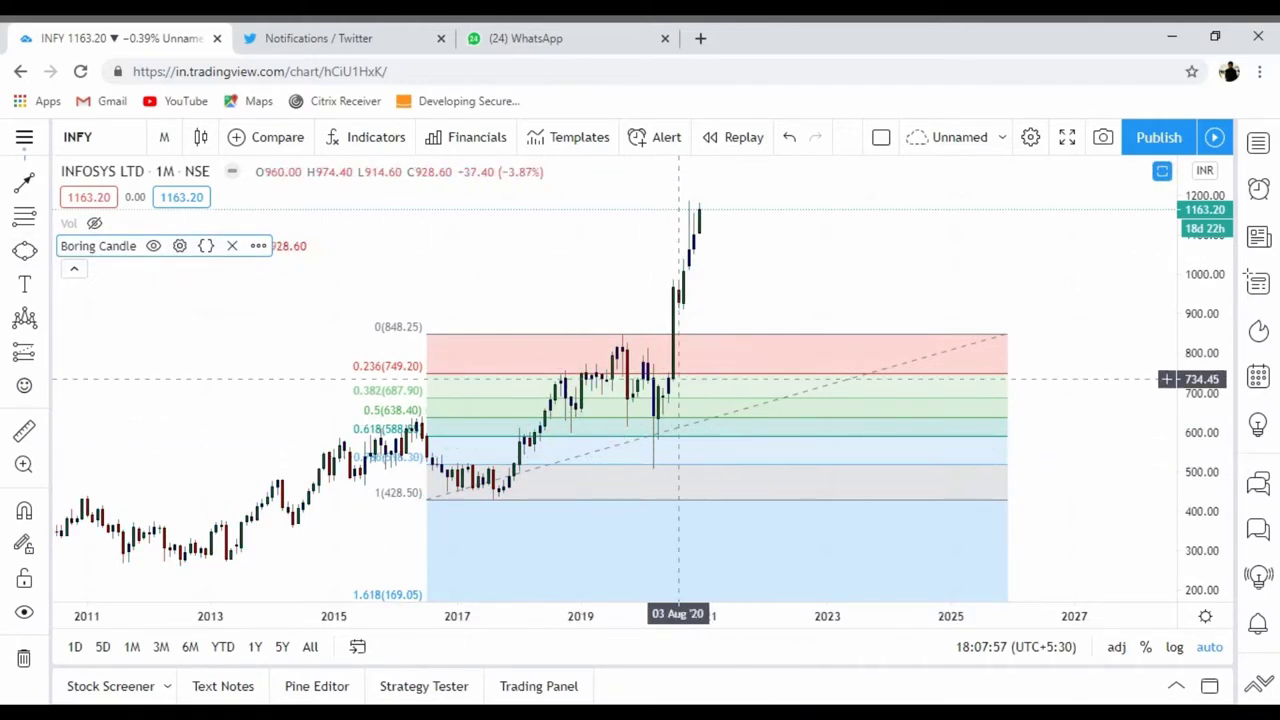
{"action": "scroll", "coordinate": [679, 378], "scroll_direction": "up", "scroll_amount": 4}
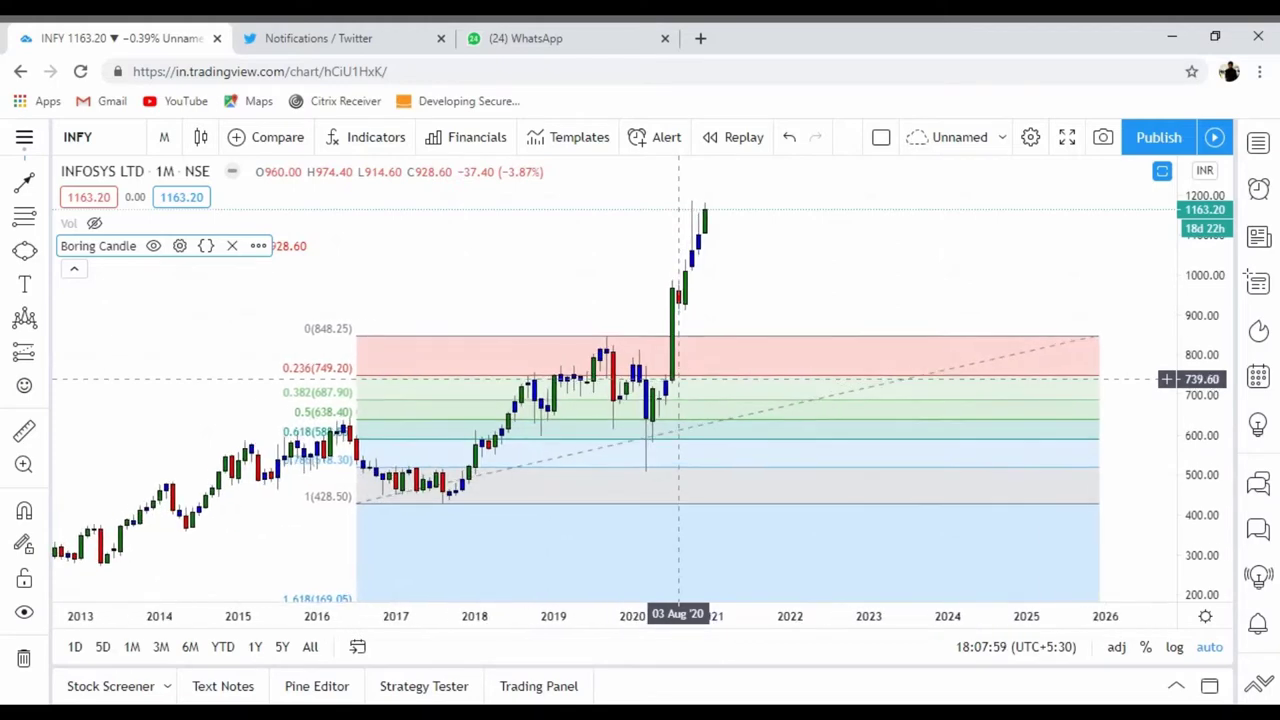
{"action": "scroll", "coordinate": [679, 378], "scroll_direction": "up", "scroll_amount": 2}
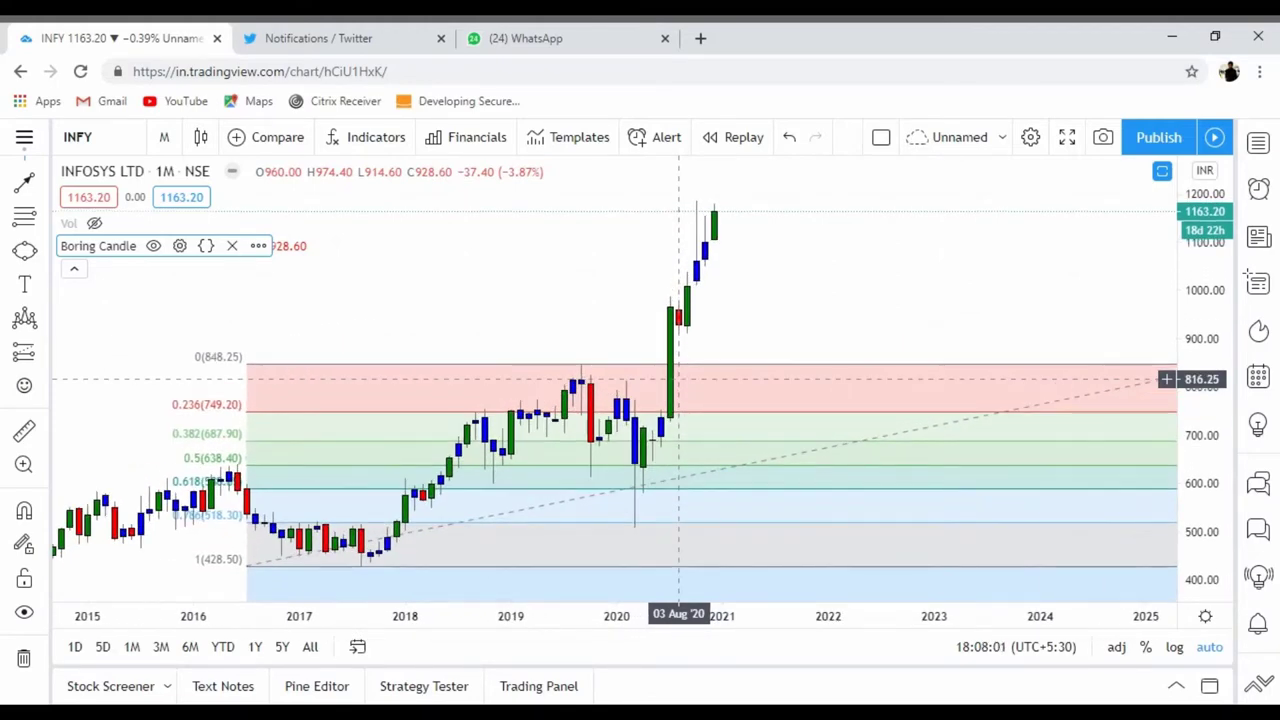
{"action": "left_click_drag", "start_coordinate": [679, 379], "coordinate": [682, 380]}
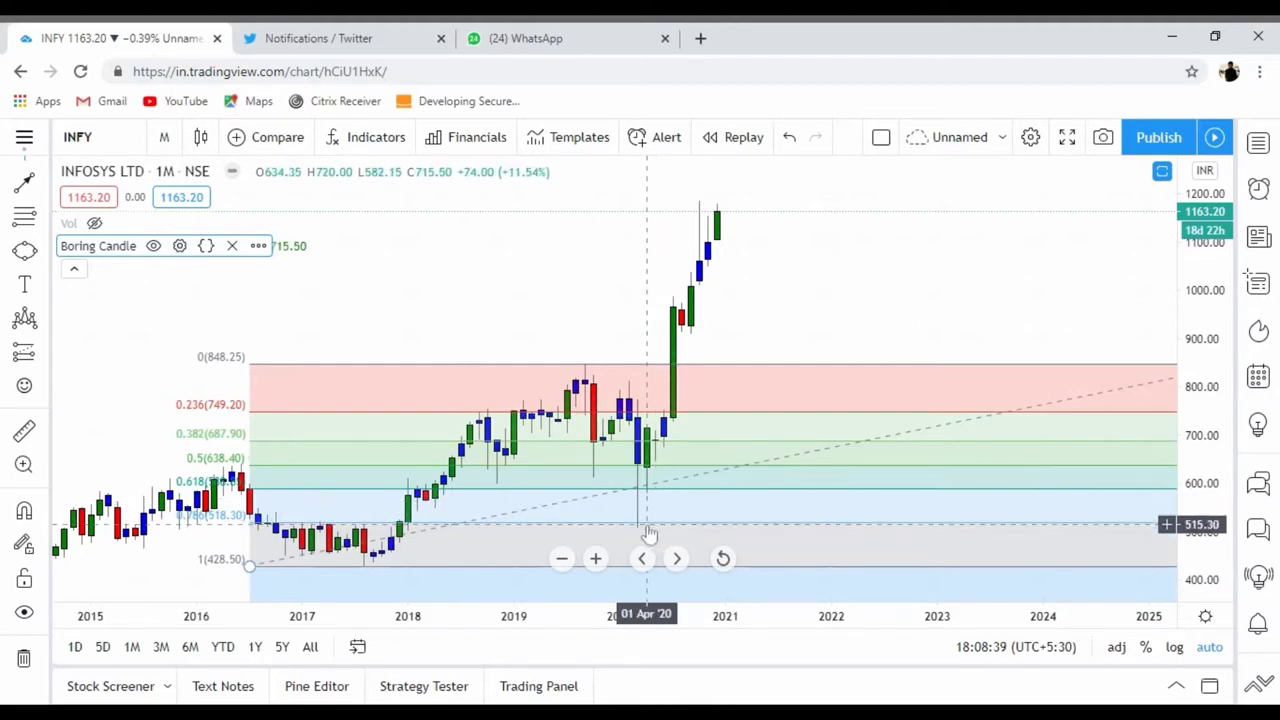
Step: Clear the drawings and draw a Fib Retracement from the 2019 high at about 849.30 down to the 2020 low at about 509.45
{"action": "left_click", "coordinate": [24, 662]}
{"action": "left_click", "coordinate": [48, 219]}
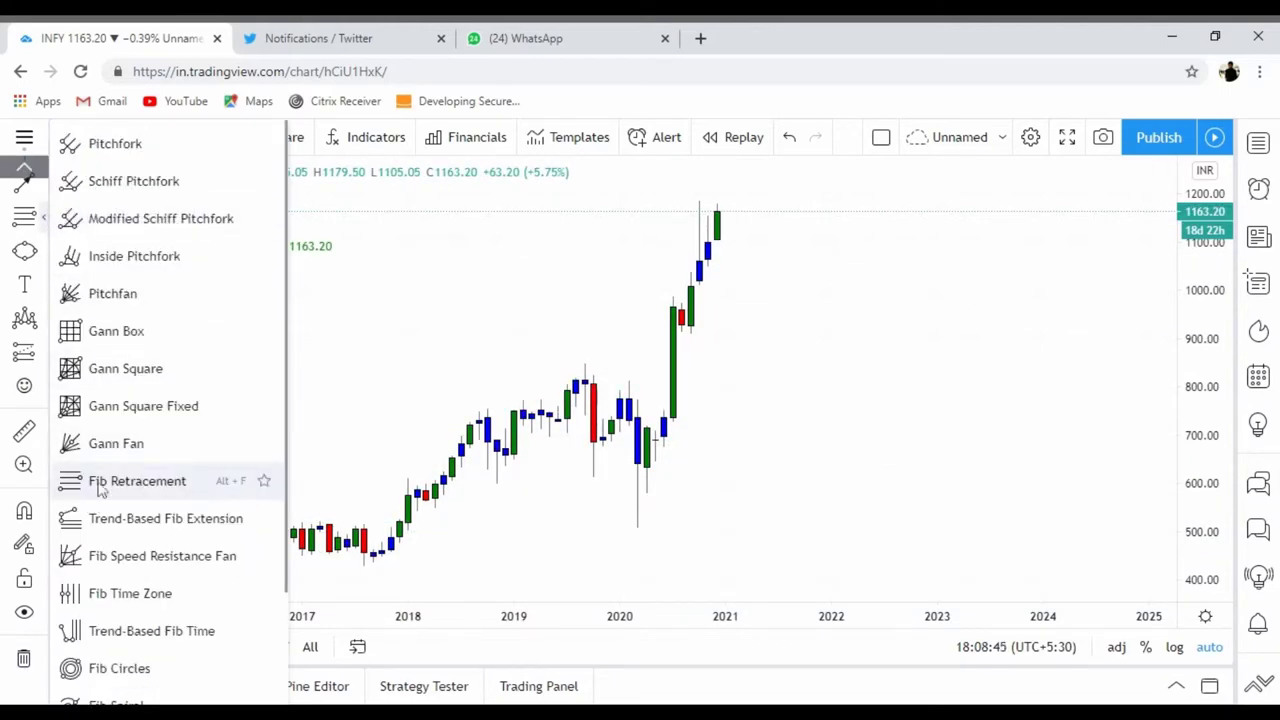
{"action": "left_click", "coordinate": [120, 520]}
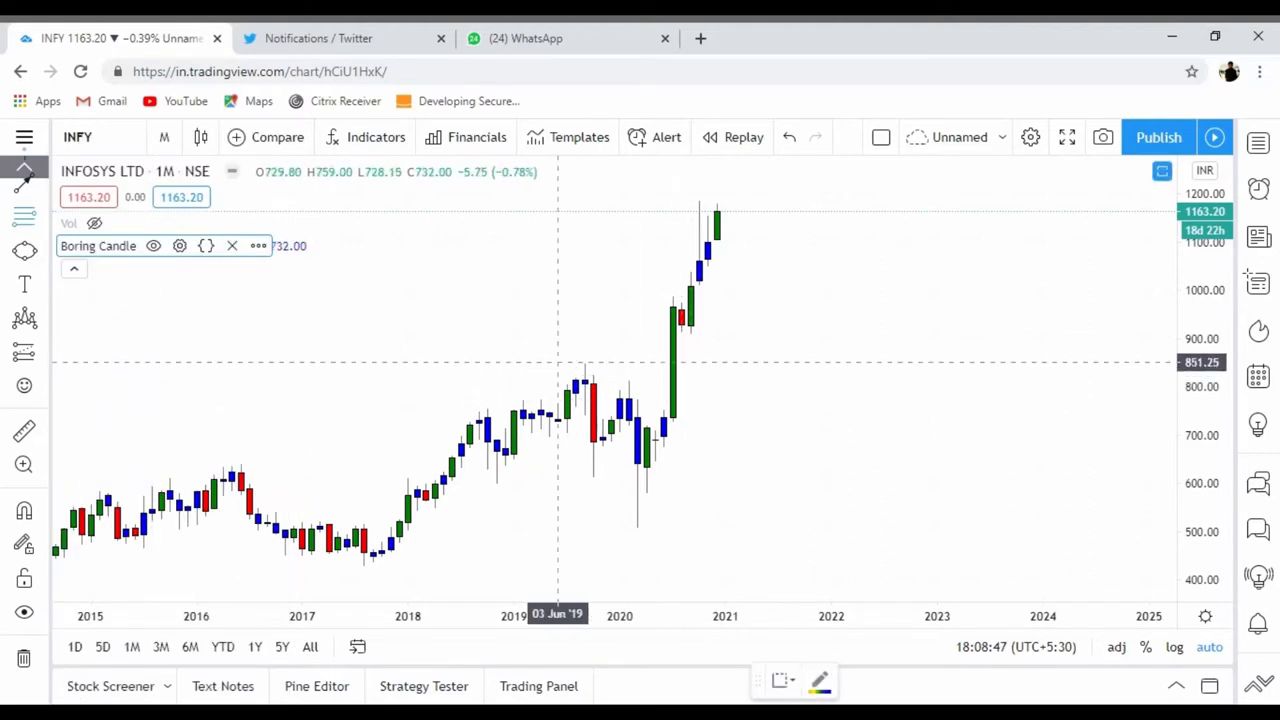
{"action": "left_click", "coordinate": [541, 363]}
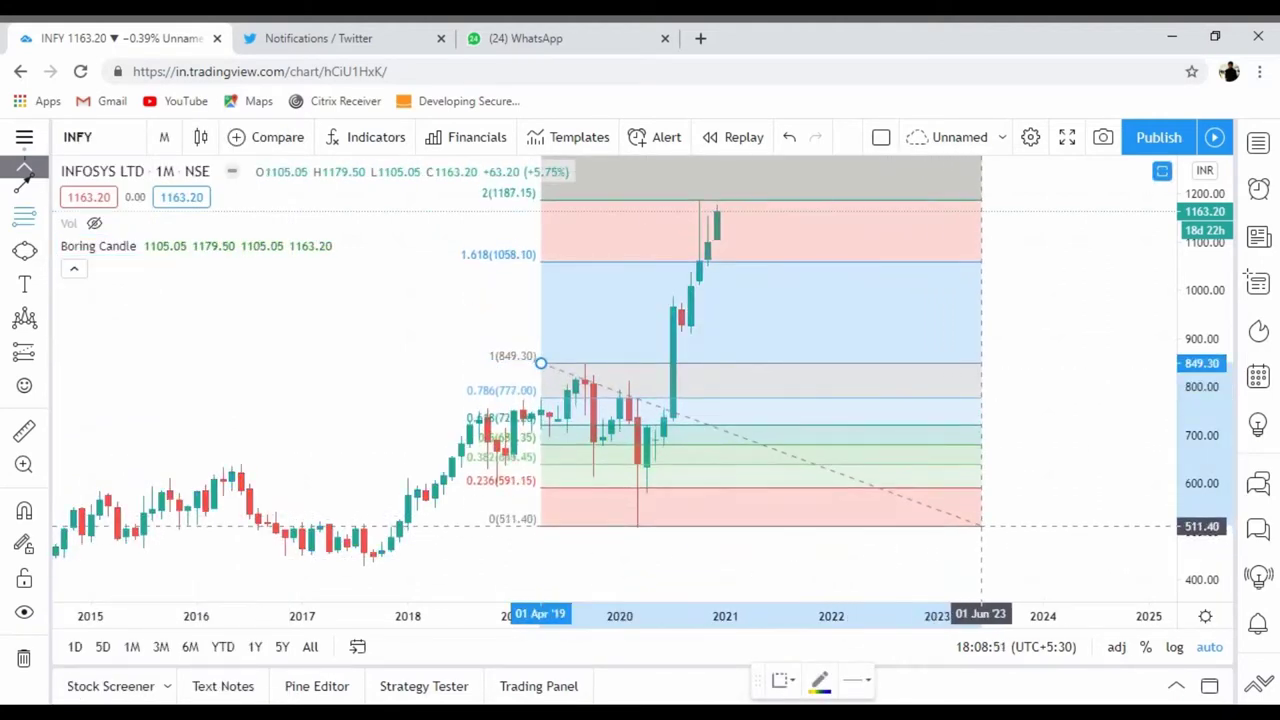
{"action": "left_click", "coordinate": [990, 527]}
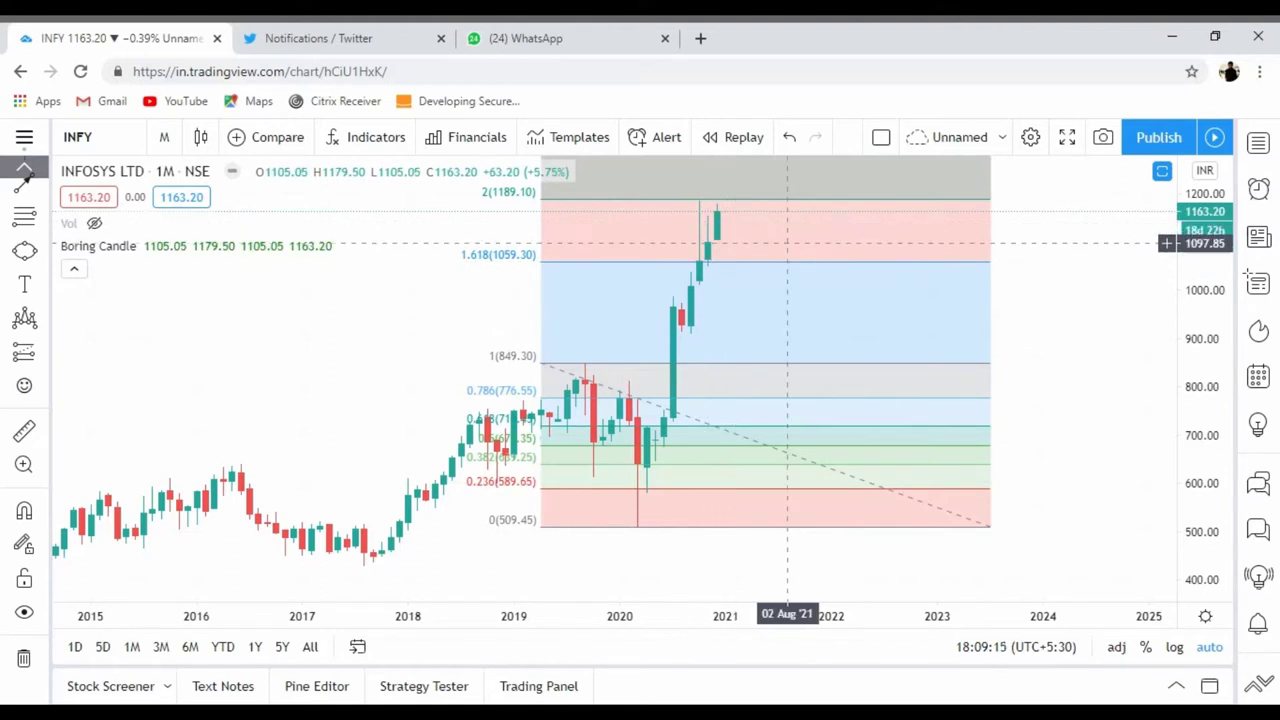
Step: Draw horizontal rays along the Fib 2 level at about 1189.10 and the Fib 2.618 level at about 1398.85
{"action": "left_click", "coordinate": [46, 188]}
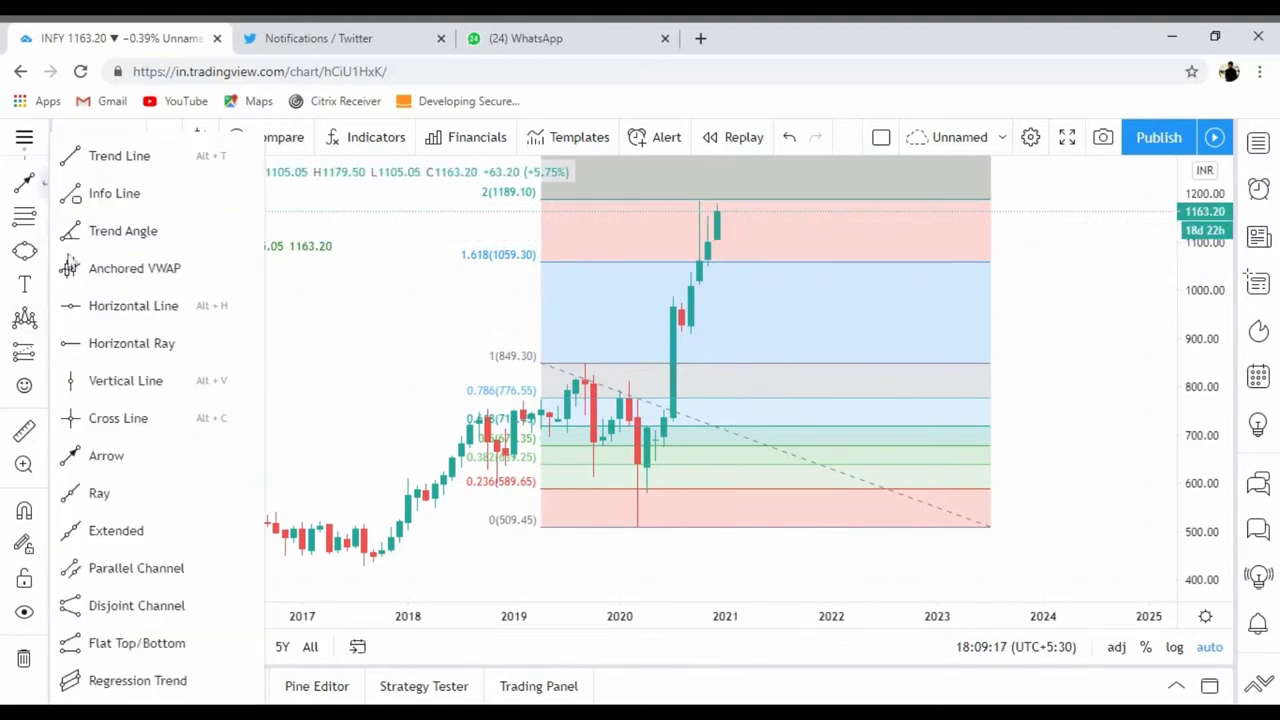
{"action": "left_click", "coordinate": [135, 348]}
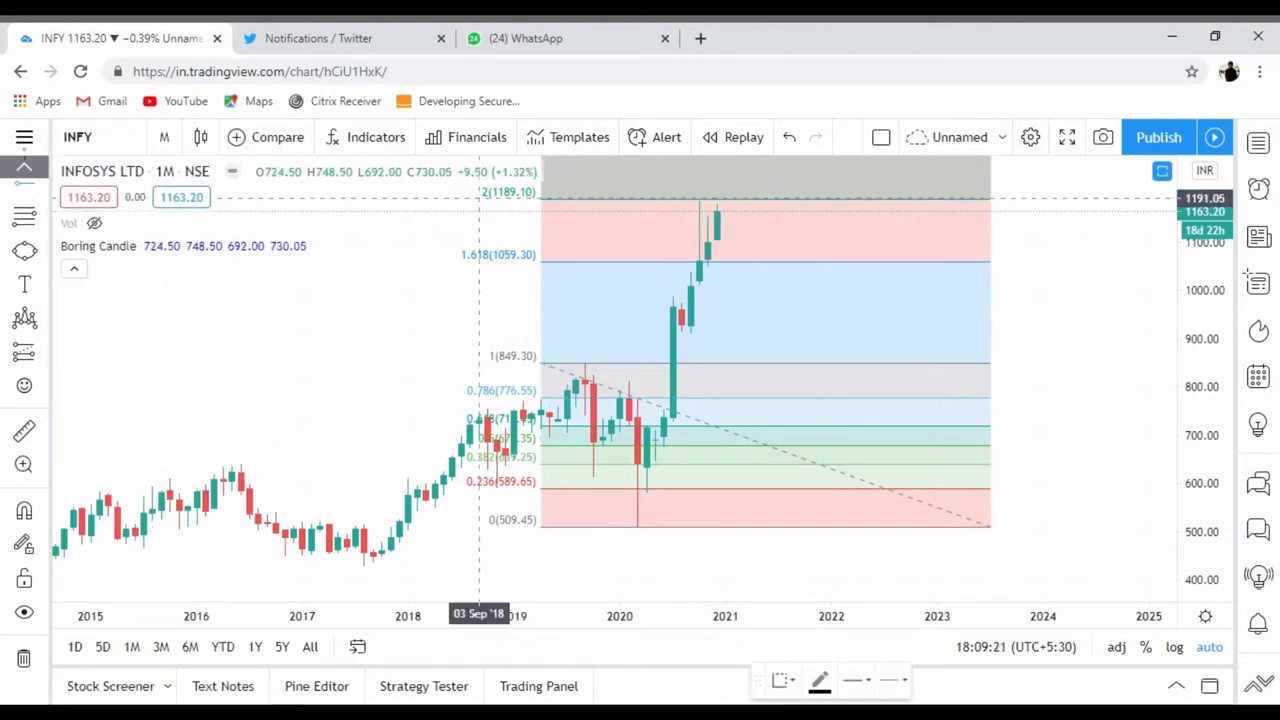
{"action": "left_click", "coordinate": [470, 198]}
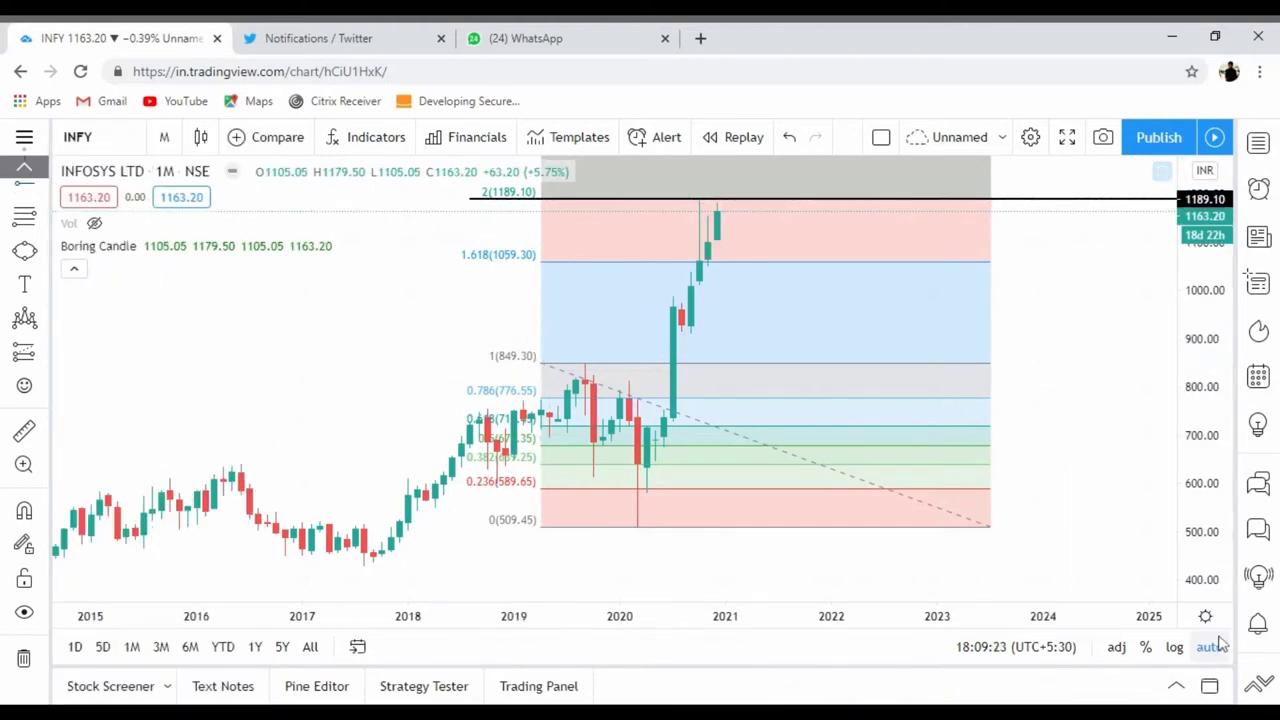
{"action": "left_click_drag", "start_coordinate": [1100, 375], "coordinate": [1130, 505]}
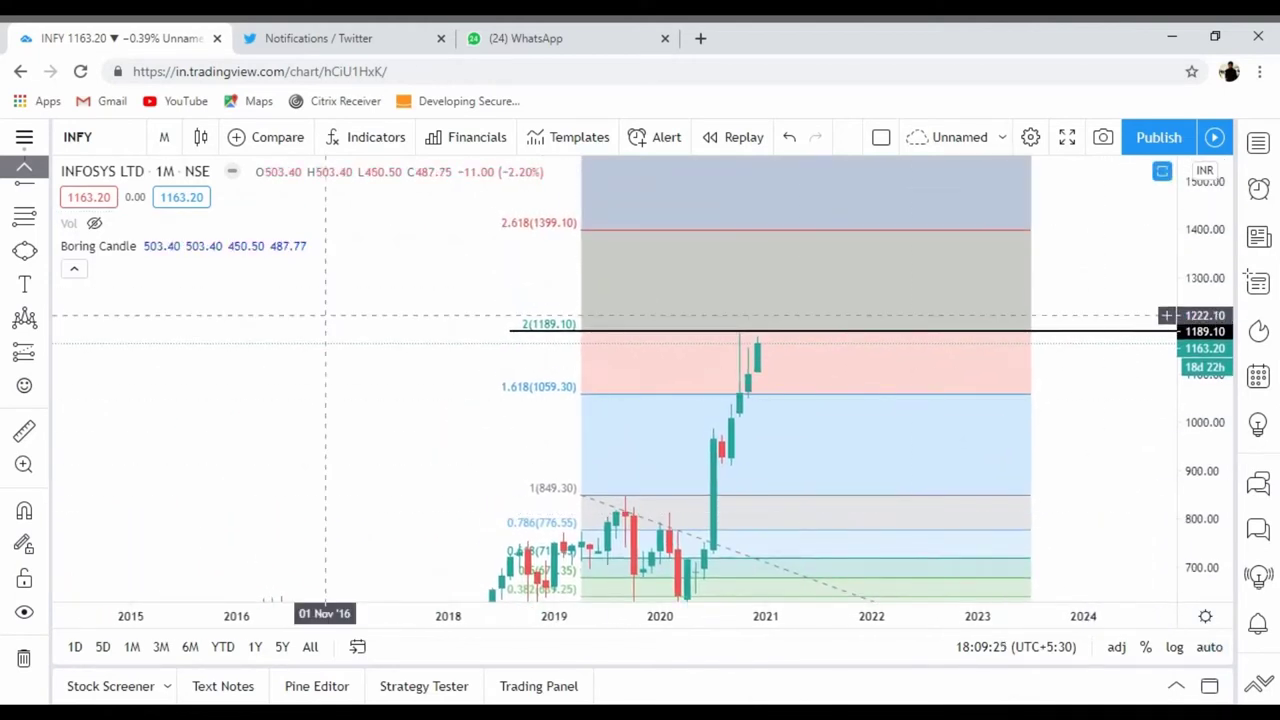
{"action": "left_click", "coordinate": [20, 190]}
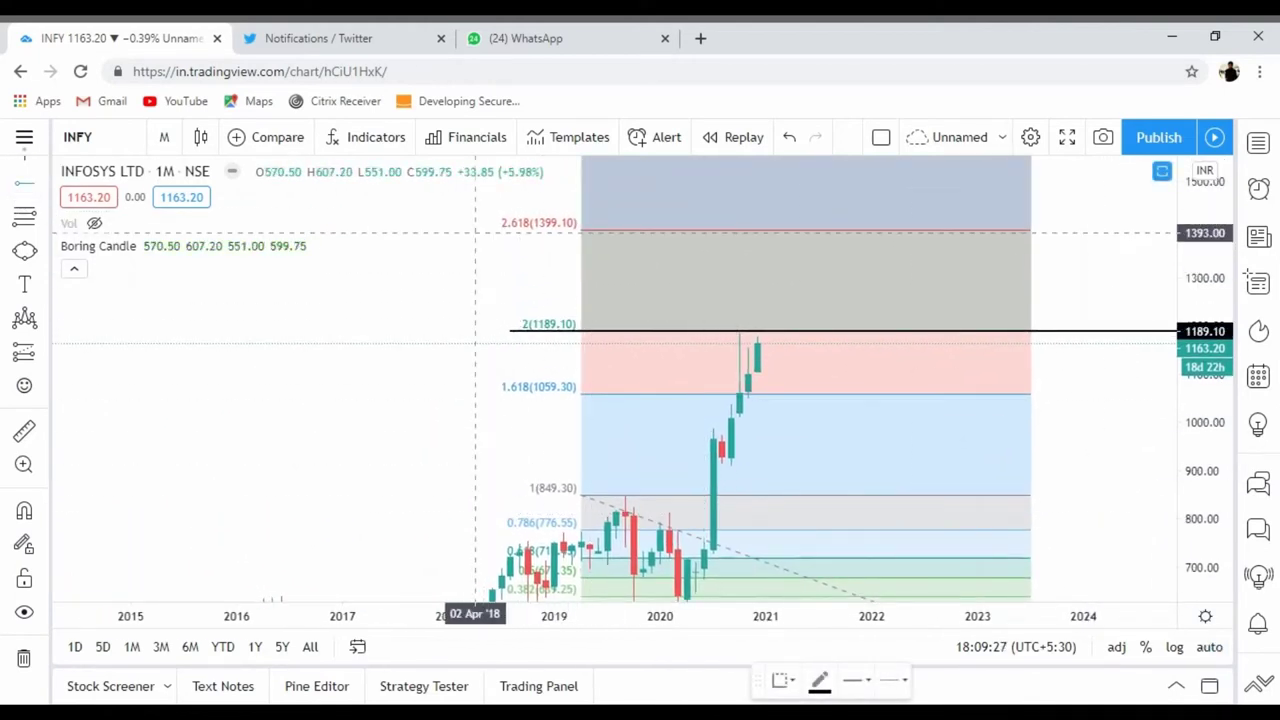
{"action": "left_click", "coordinate": [457, 230]}
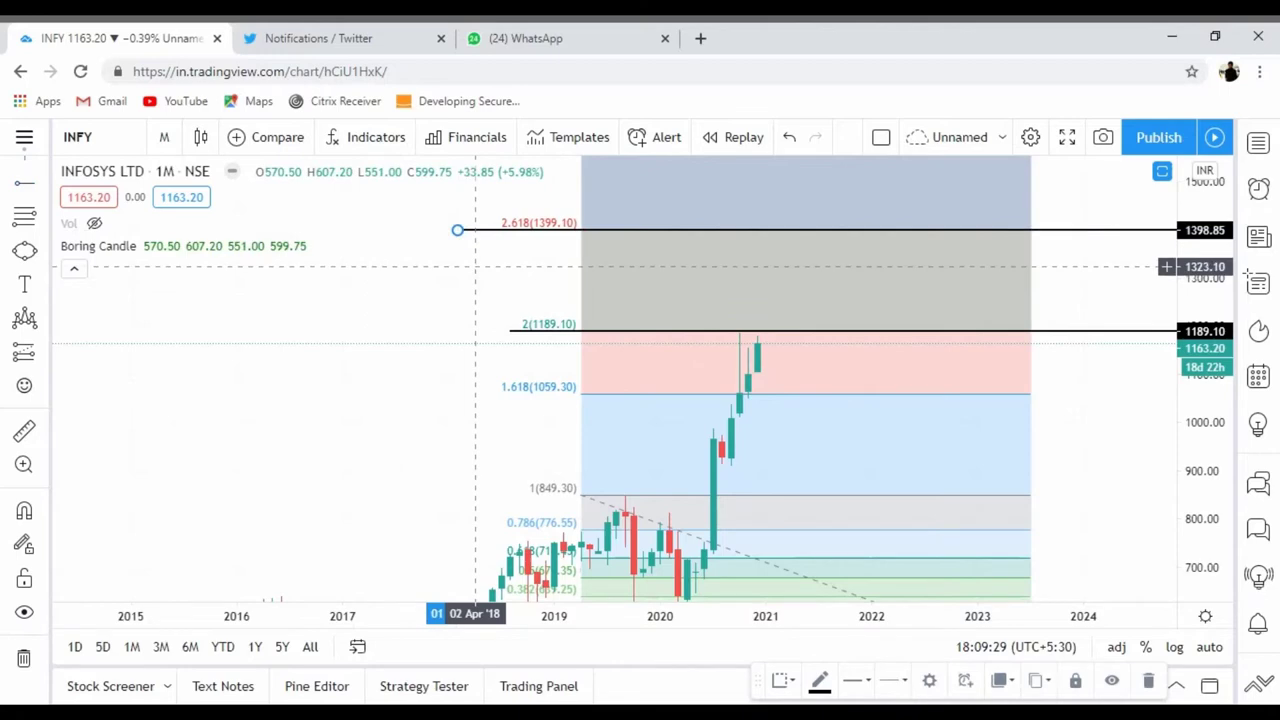
{"action": "left_click", "coordinate": [475, 266]}
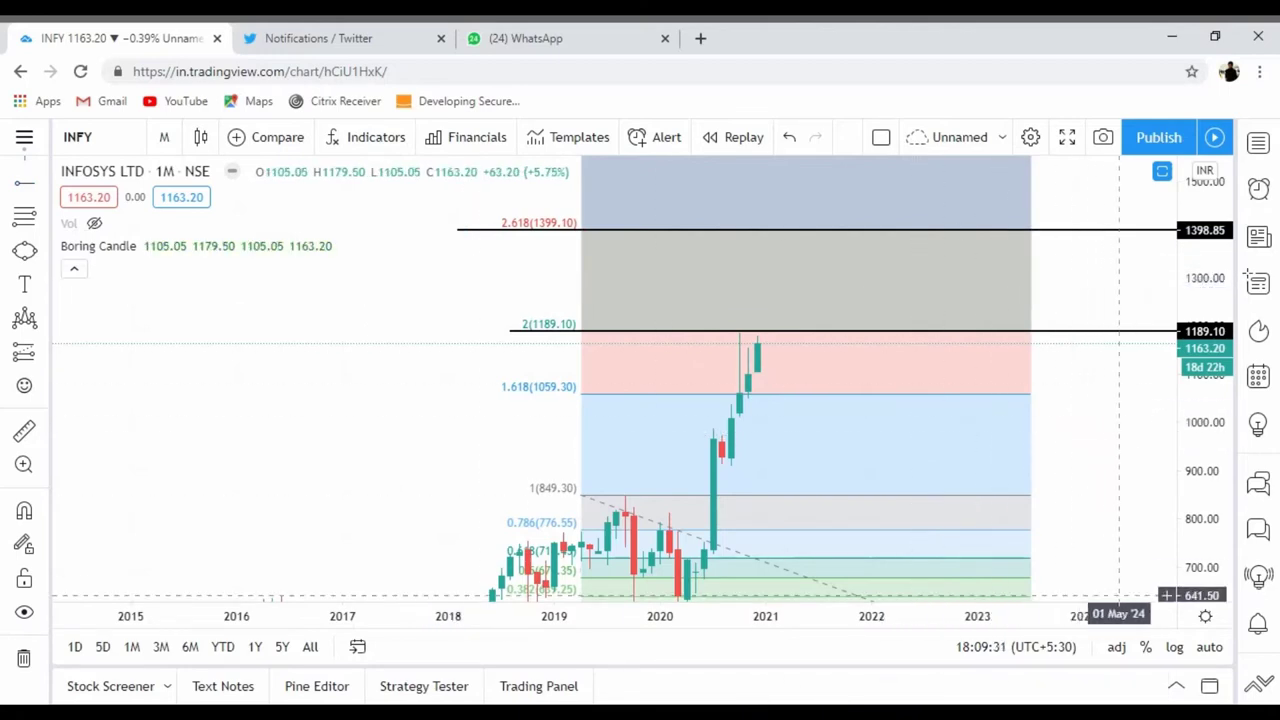
Step: Delete the Fib Retracement while keeping the horizontal rays, and return the price scale to automatic fitting
{"action": "left_click", "coordinate": [1217, 648]}
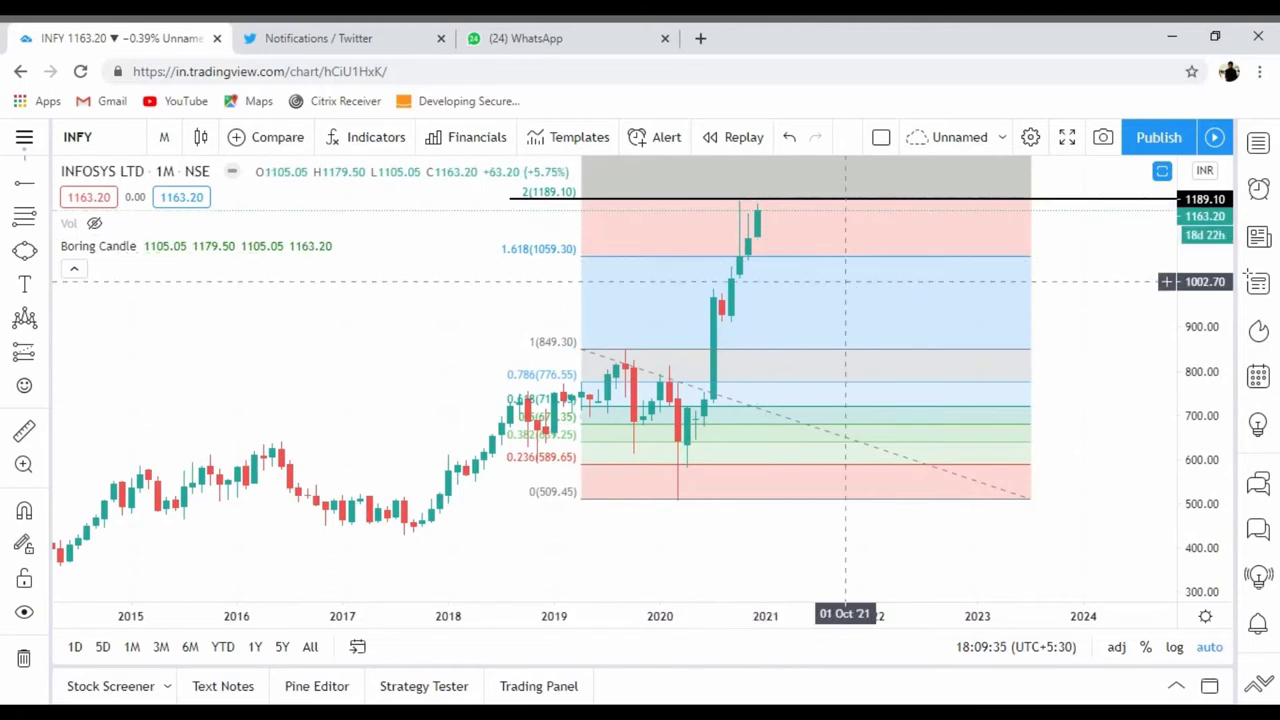
{"action": "left_click", "coordinate": [585, 280]}
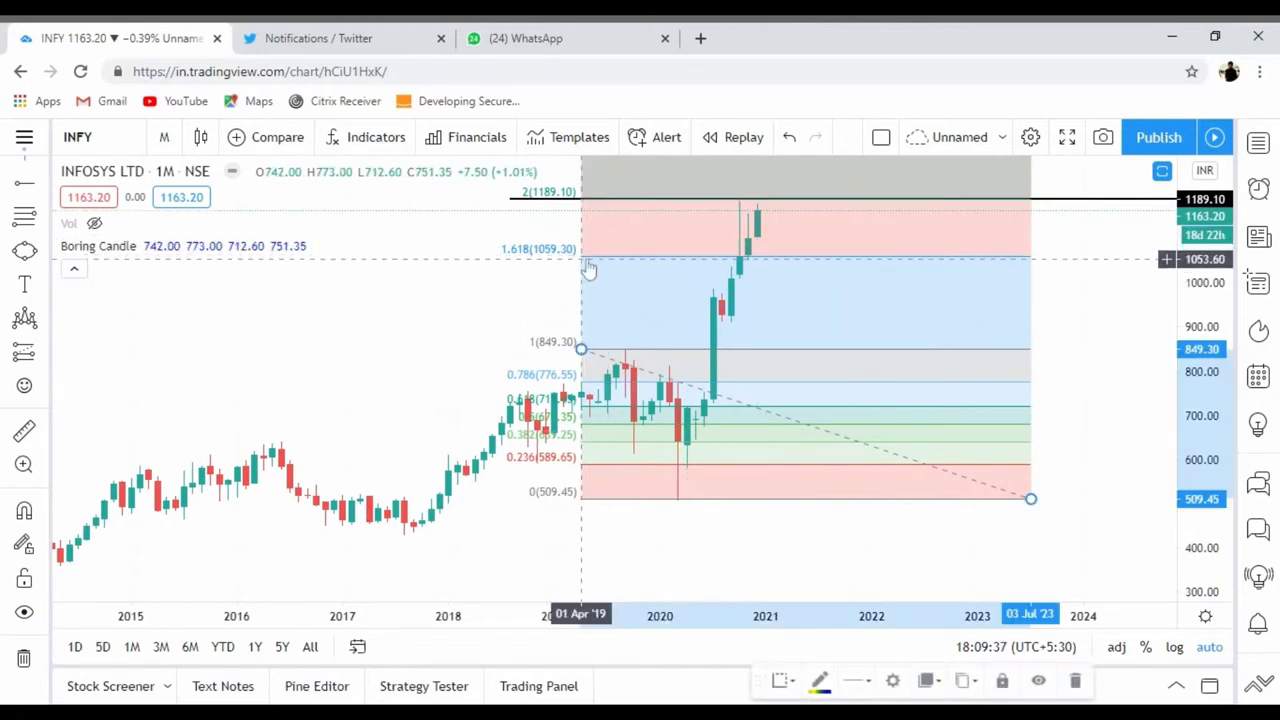
{"action": "left_click", "coordinate": [1076, 681]}
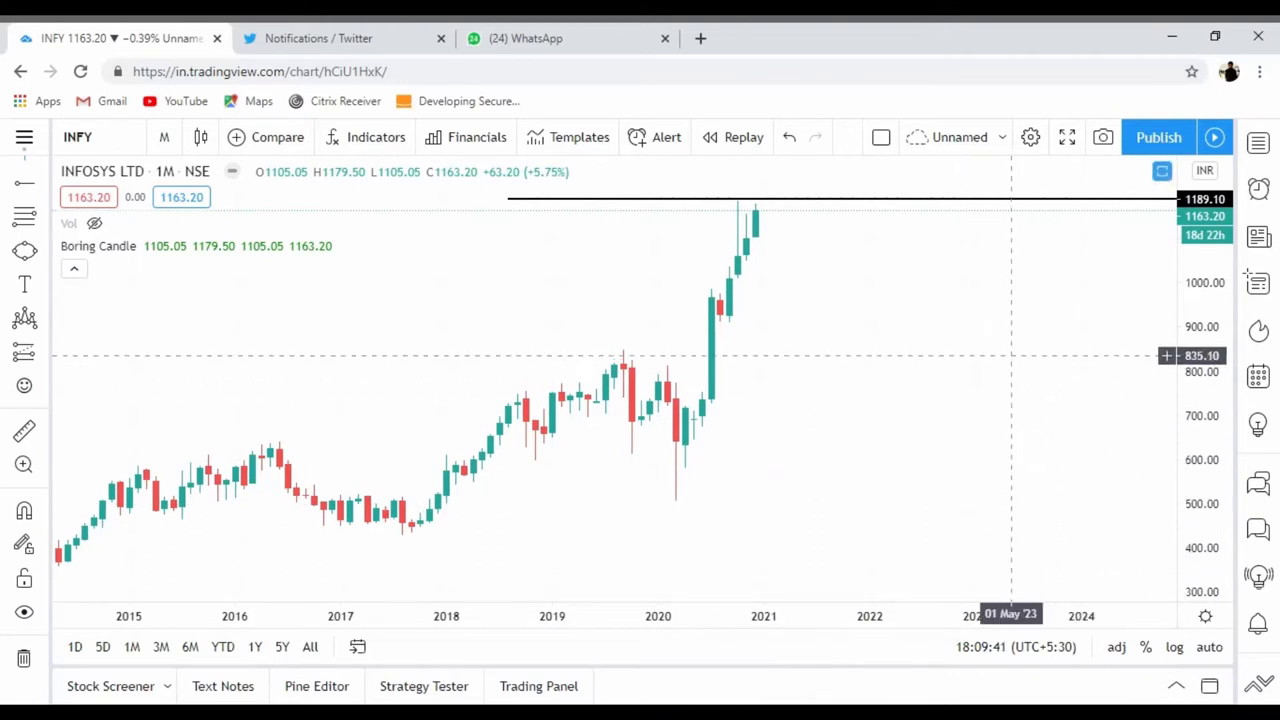
{"action": "left_click_drag", "start_coordinate": [1011, 357], "coordinate": [1024, 519]}
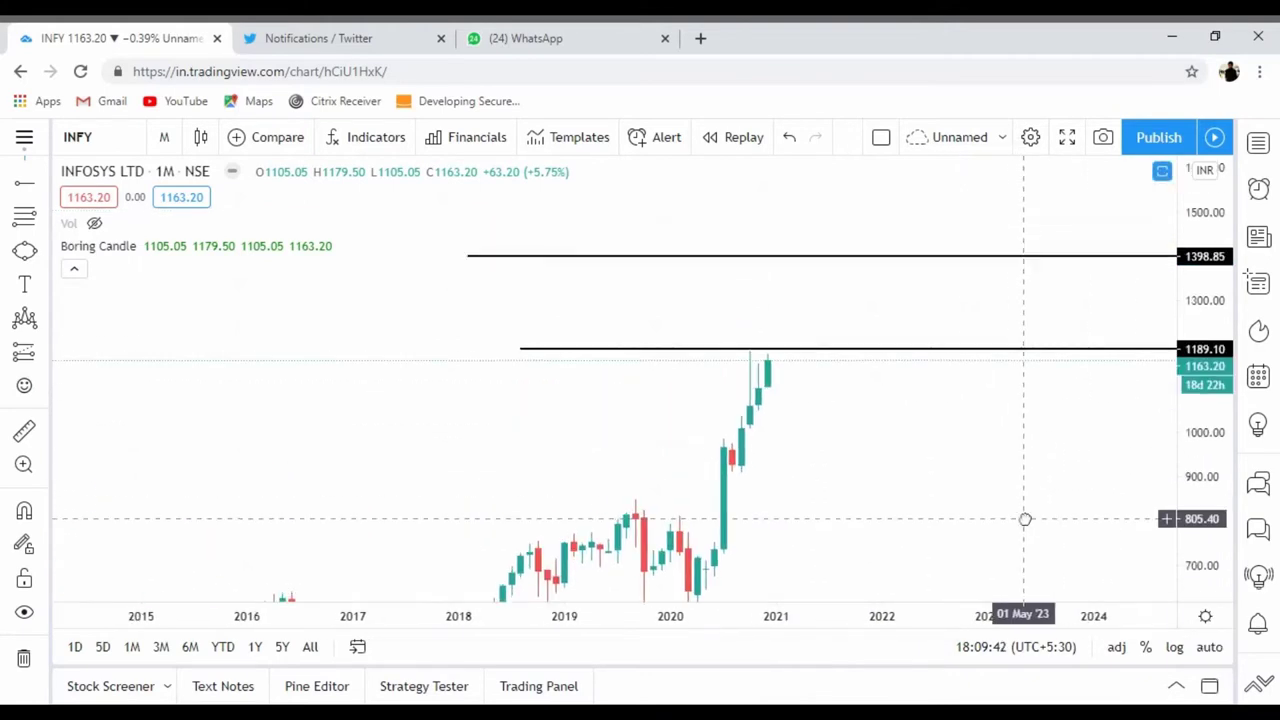
{"action": "left_click", "coordinate": [43, 183]}
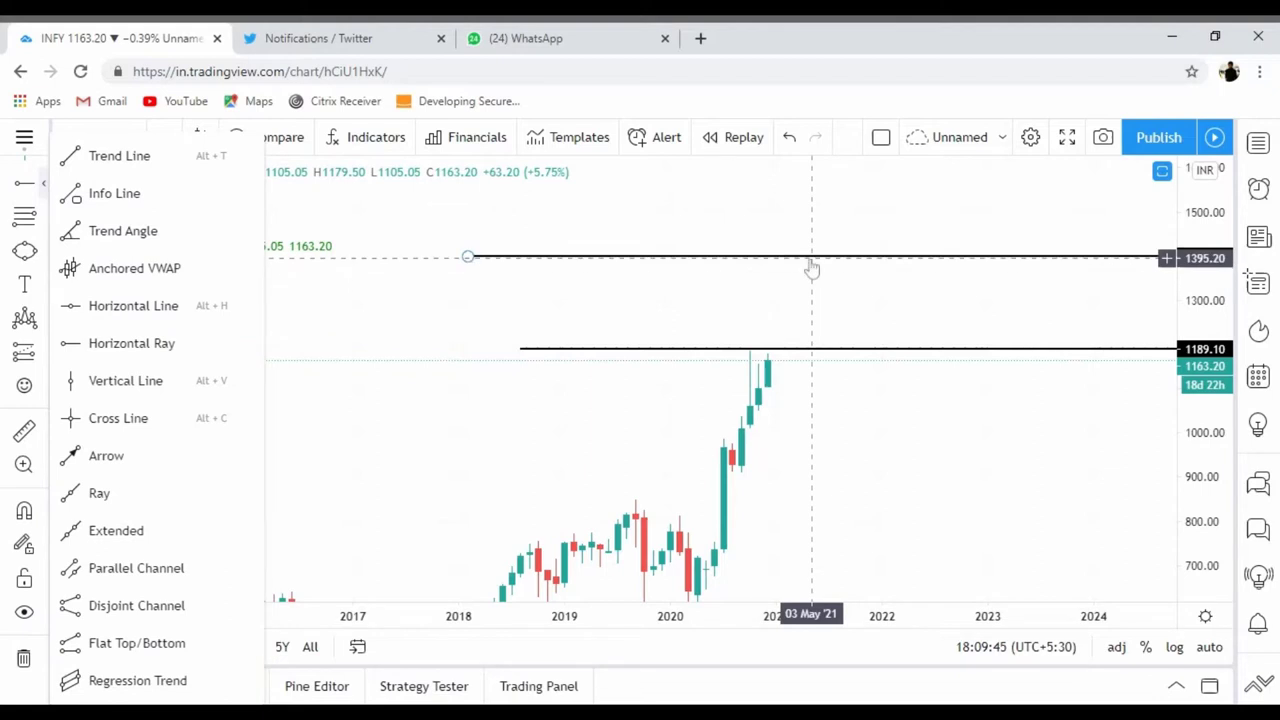
{"action": "left_click", "coordinate": [1209, 647]}
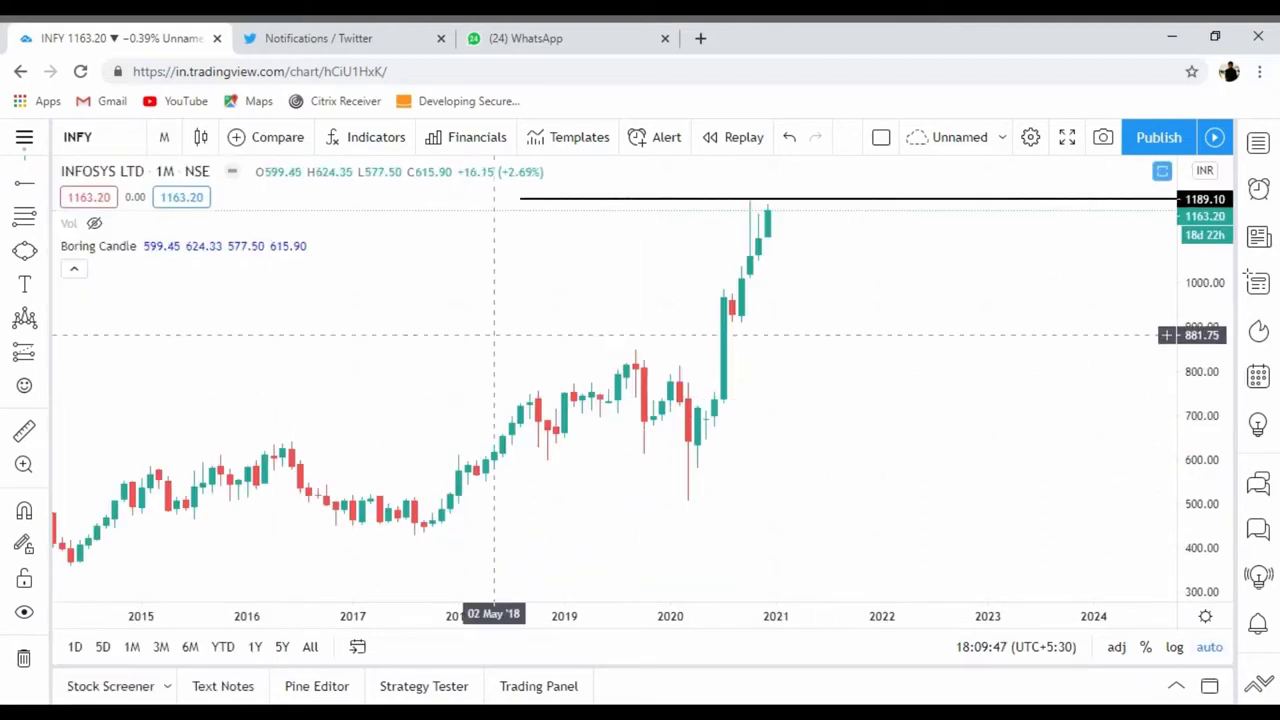
Step: Switch the chart to the 1-day timeframe and draw a trend line from the 4 September 2020 low at about 909.95 to early January 2021 at about 1166.70
{"action": "left_click", "coordinate": [164, 137]}
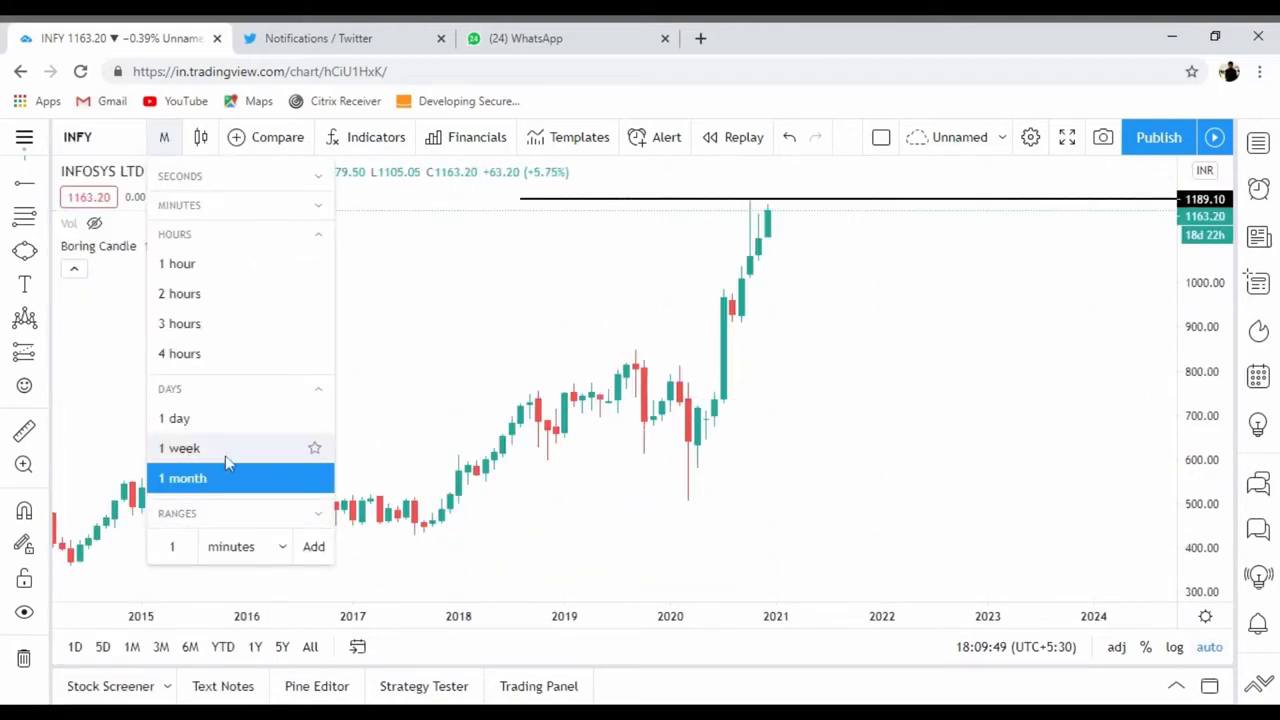
{"action": "left_click", "coordinate": [212, 420]}
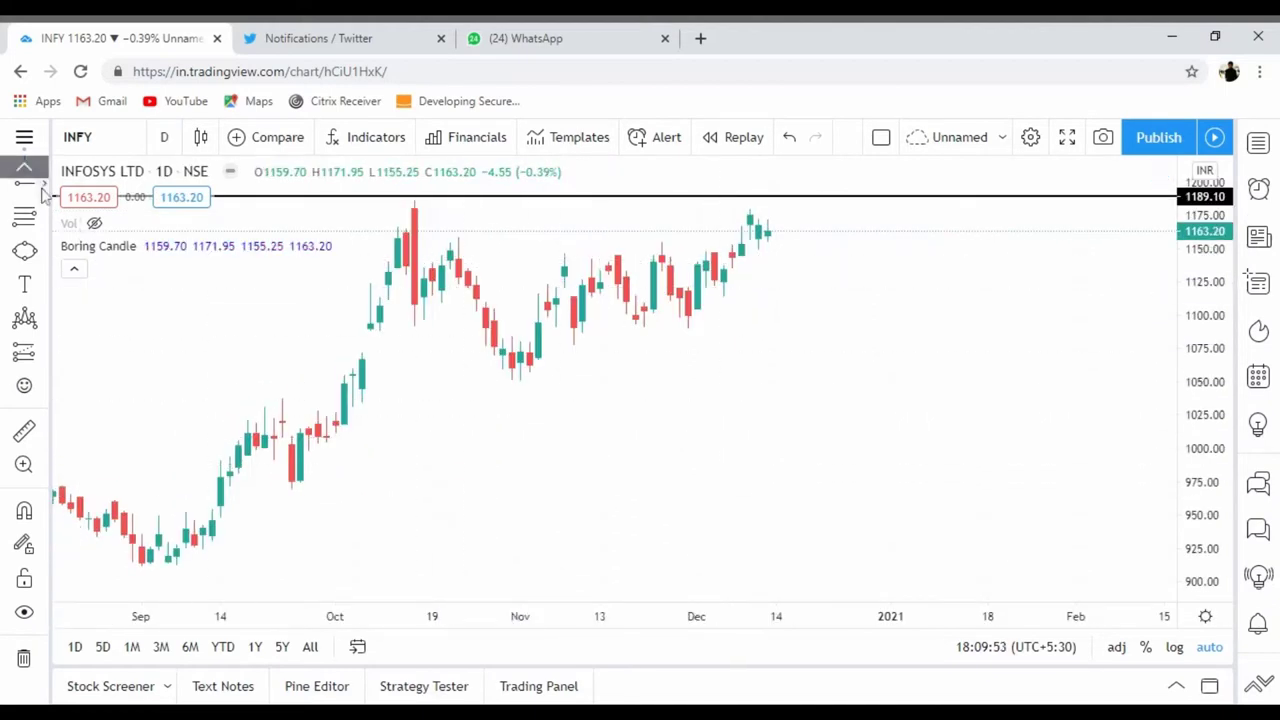
{"action": "left_click", "coordinate": [43, 193]}
{"action": "left_click", "coordinate": [104, 160]}
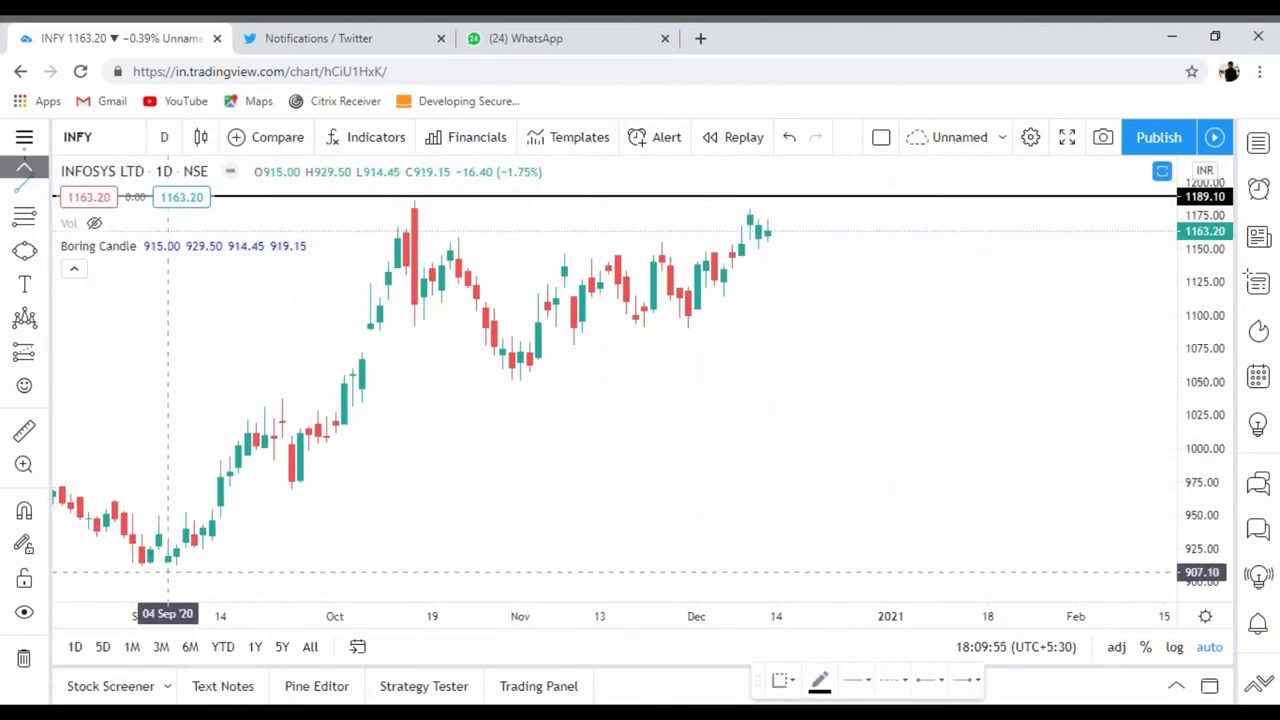
{"action": "left_click", "coordinate": [168, 572]}
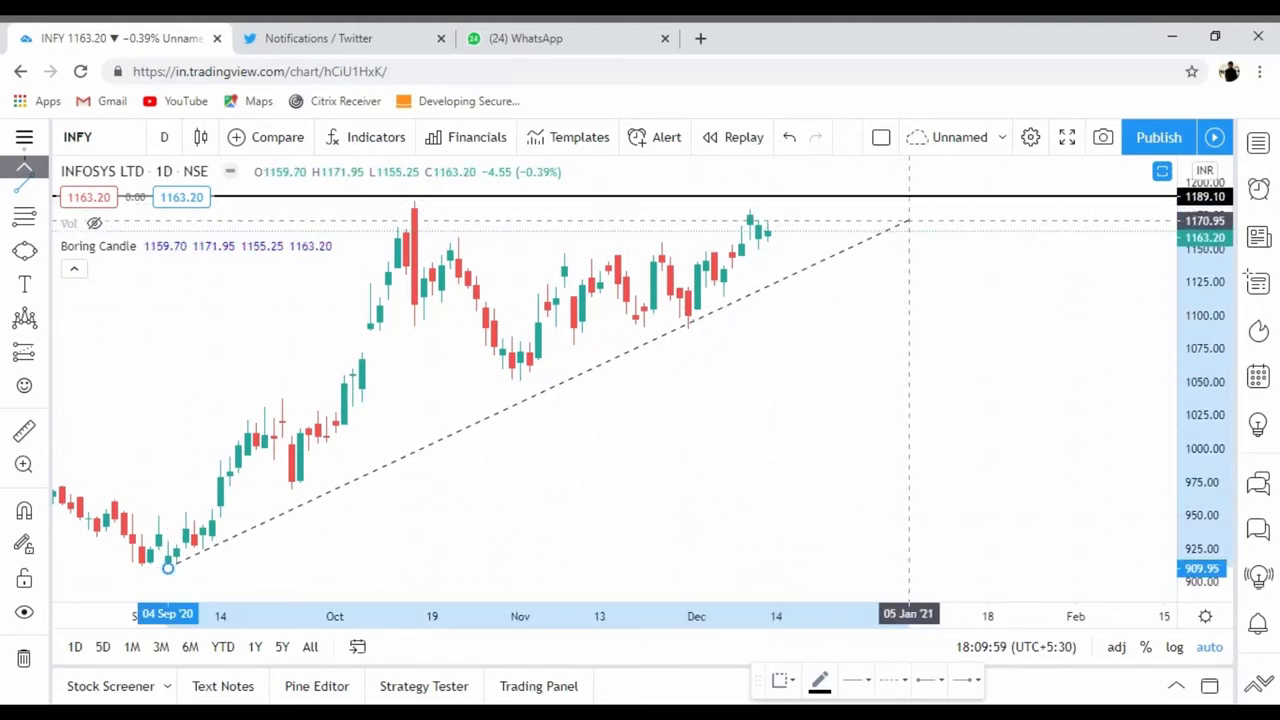
{"action": "left_click", "coordinate": [908, 220]}
Step: Move the trend line's start to the March 2020 low at about 498.70 and its end to late January 2021 at about 1124.45
{"action": "scroll", "coordinate": [933, 410], "scroll_direction": "down", "scroll_amount": 3}
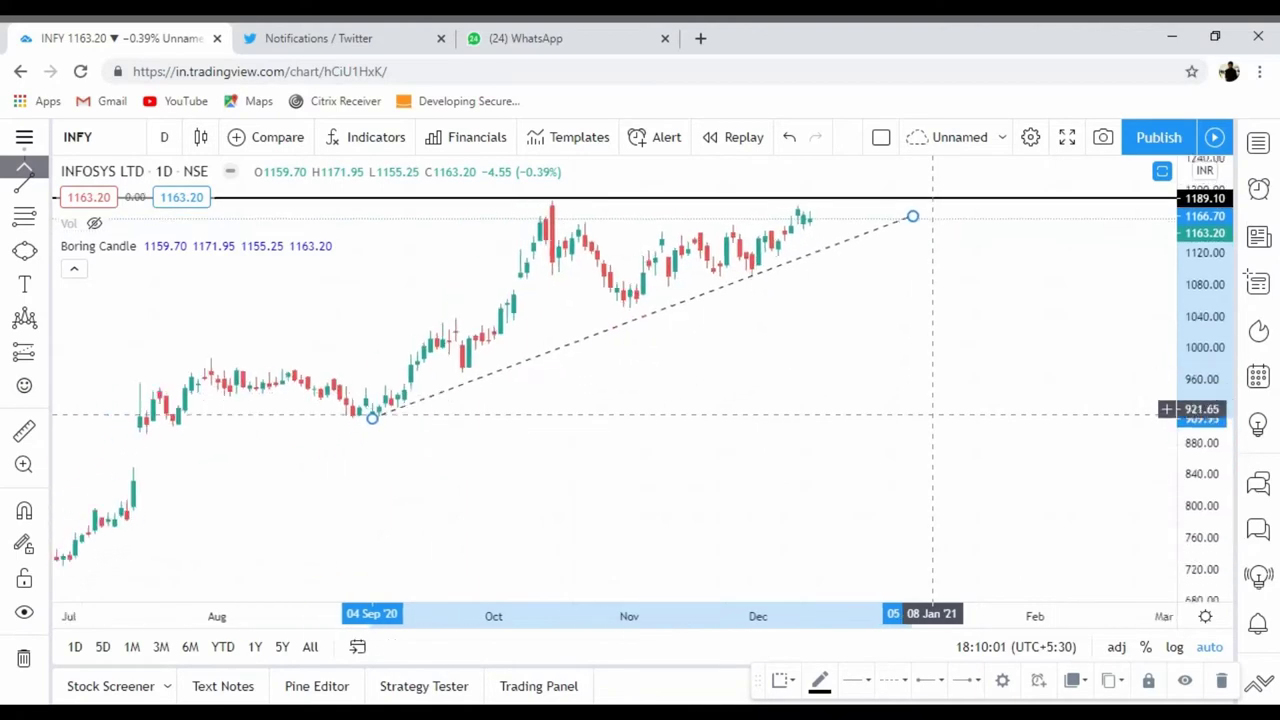
{"action": "scroll", "coordinate": [933, 410], "scroll_direction": "down", "scroll_amount": 4}
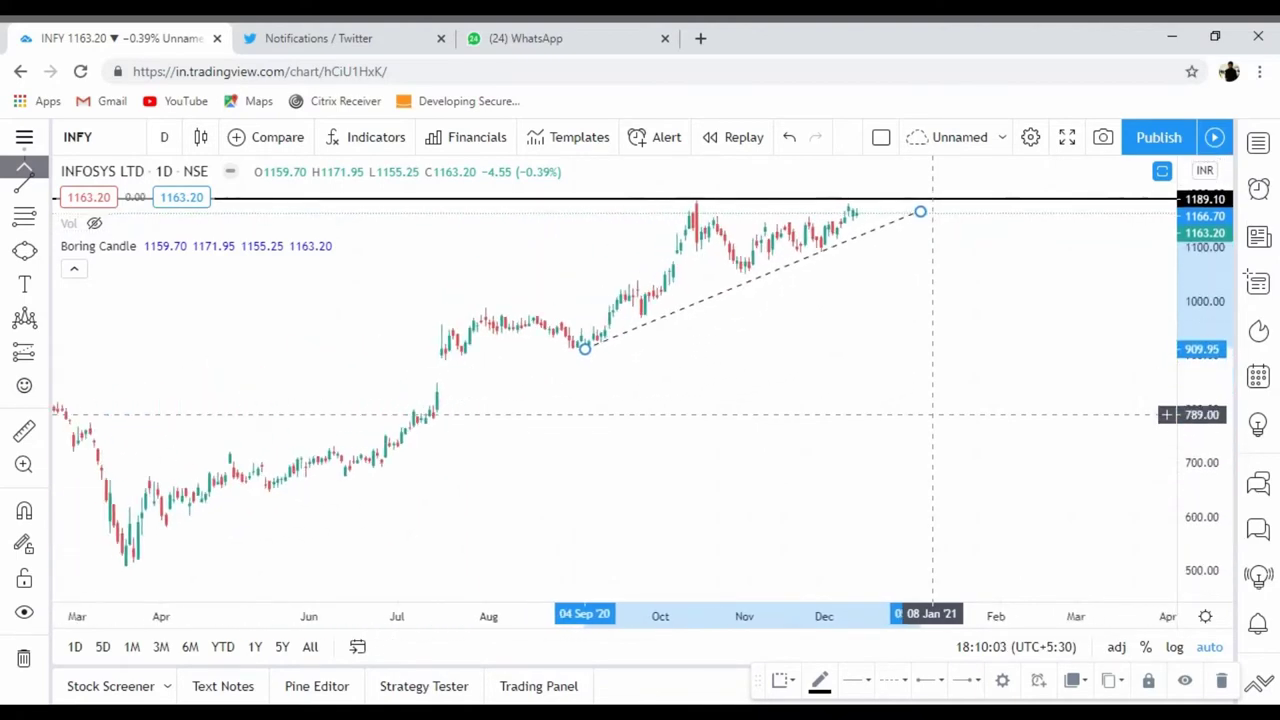
{"action": "left_click_drag", "start_coordinate": [584, 347], "coordinate": [118, 568]}
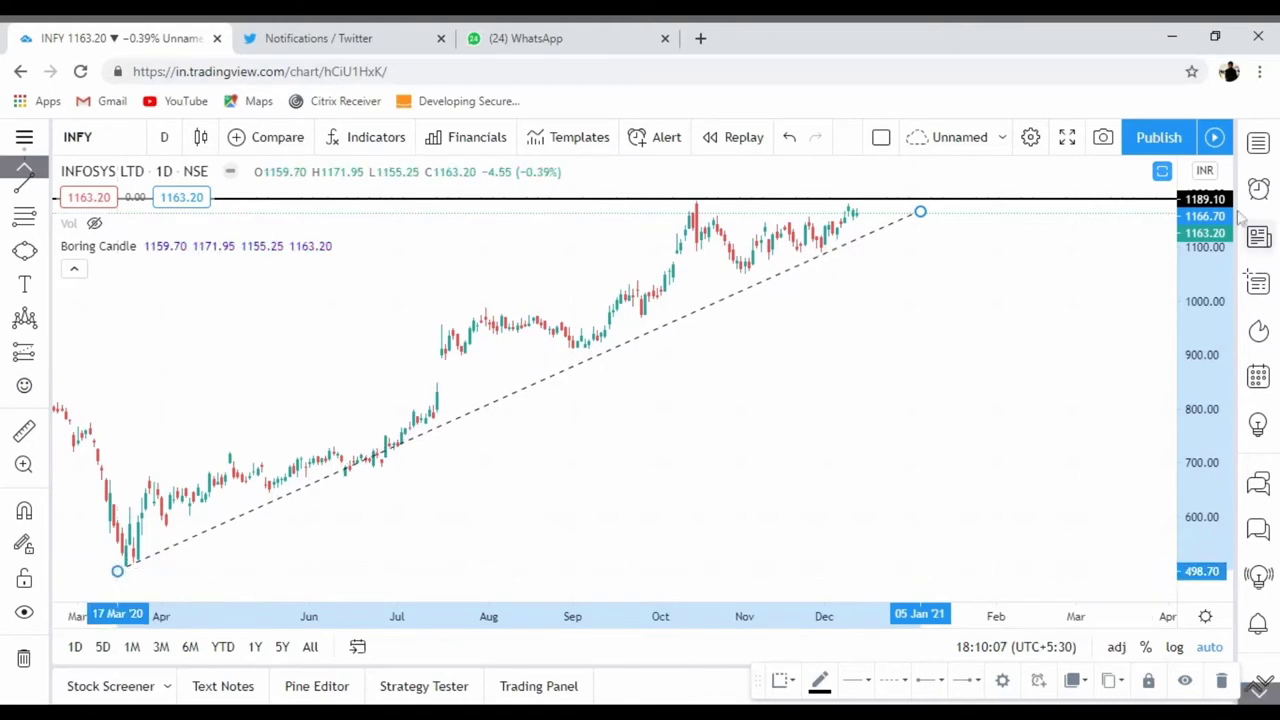
{"action": "left_click_drag", "start_coordinate": [920, 211], "coordinate": [965, 232]}
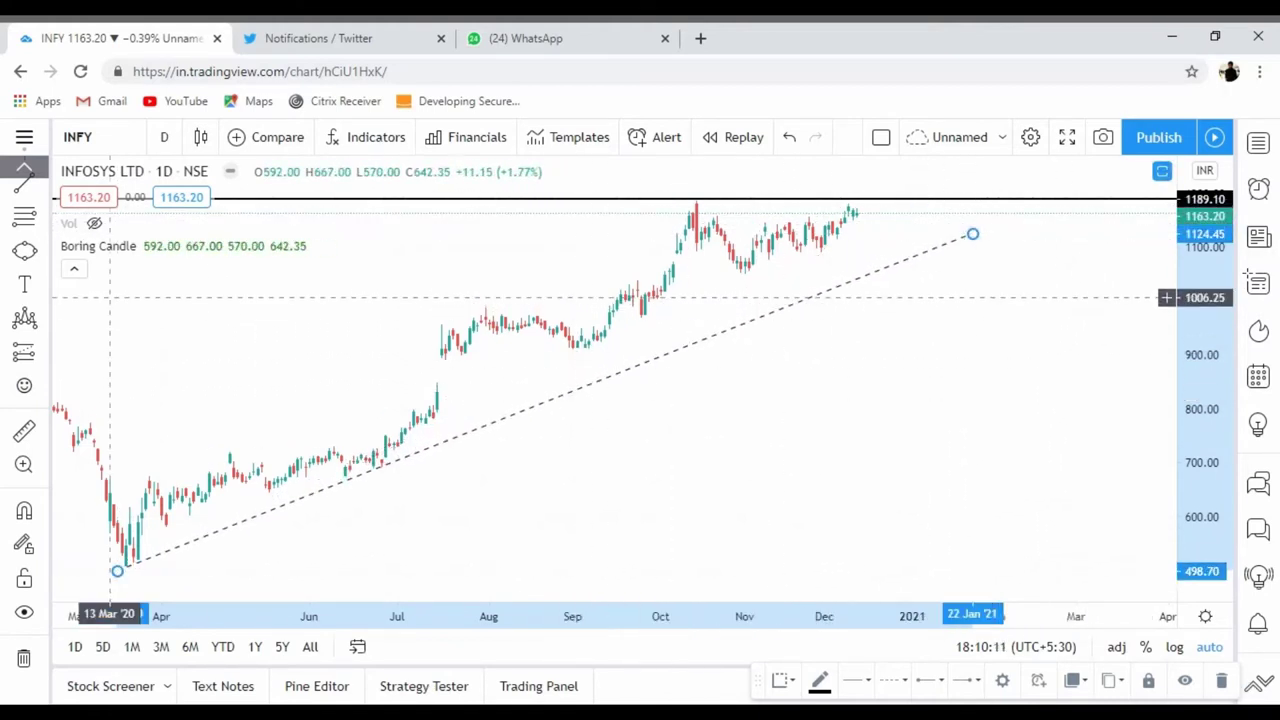
Step: Draw a second, steeper trend line from the 8 September 2020 low at about 912.40 along the recent lows into January 2021
{"action": "left_click", "coordinate": [24, 181]}
{"action": "left_click", "coordinate": [593, 347]}
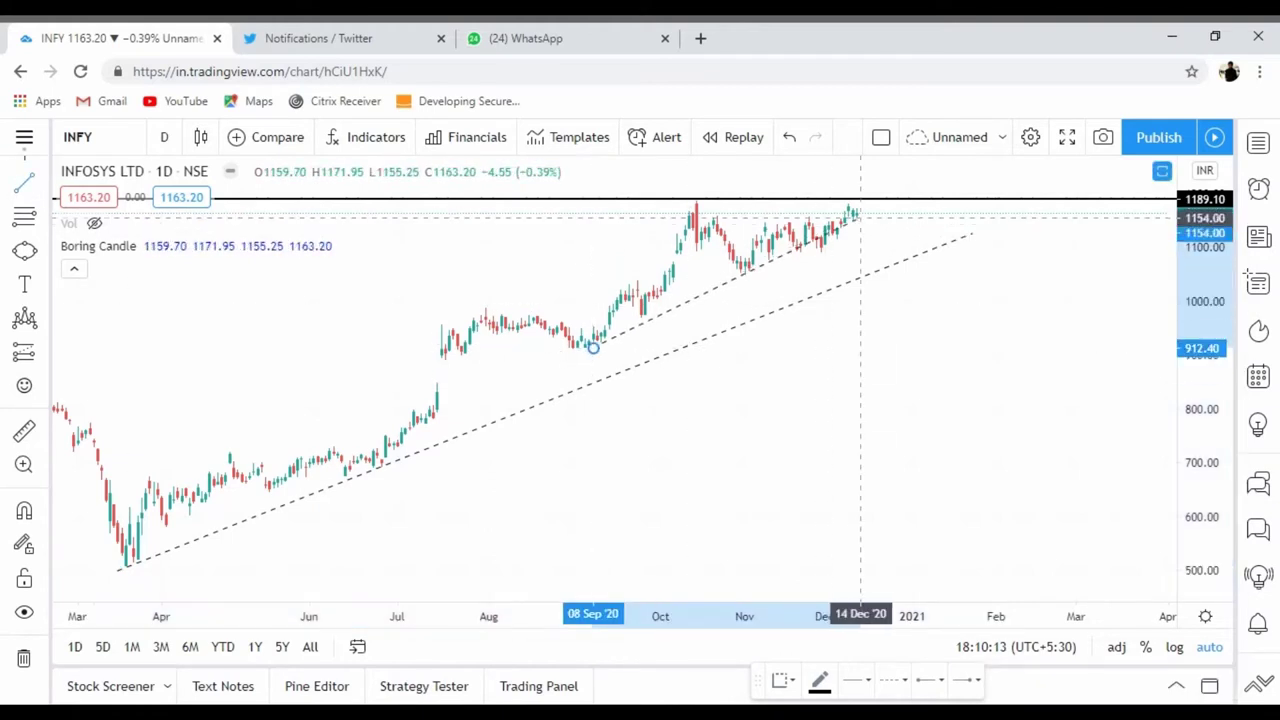
{"action": "left_click", "coordinate": [932, 204]}
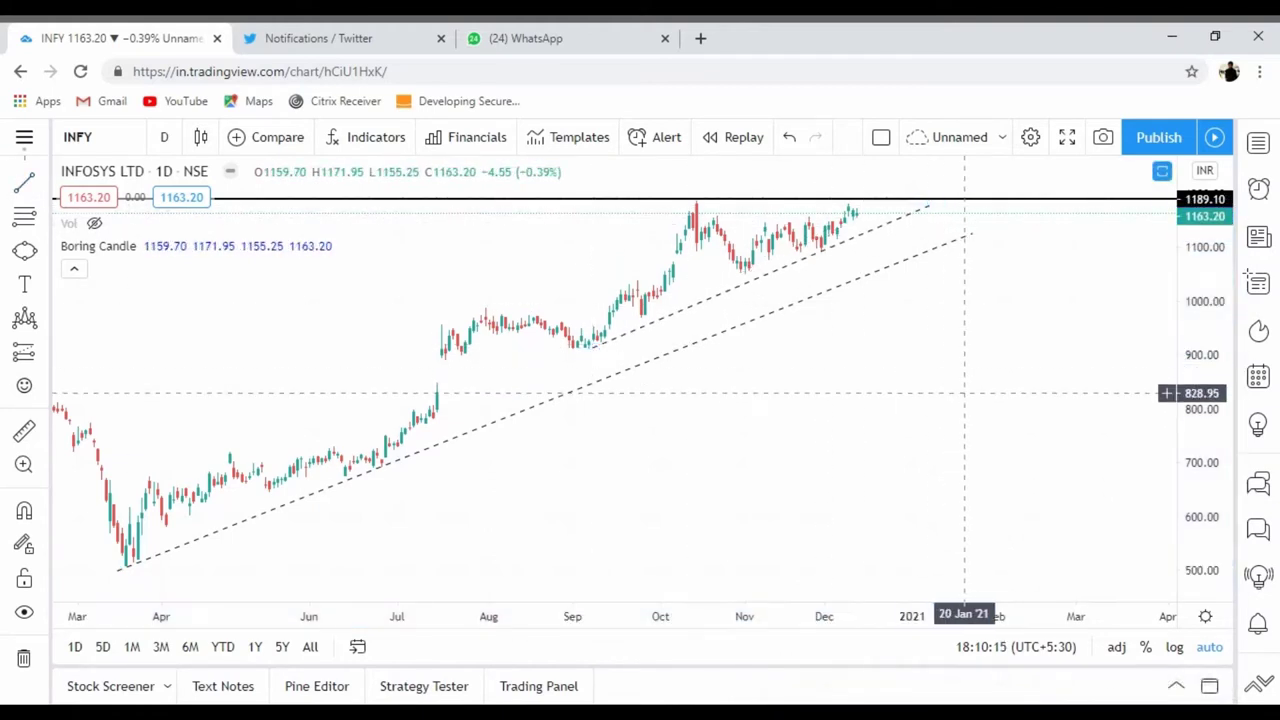
Step: Draw a short vertical trend line upward from the latest daily candle at about 1165.80, through the 1189.10 ray
{"action": "scroll", "coordinate": [808, 414], "scroll_direction": "up", "scroll_amount": 3}
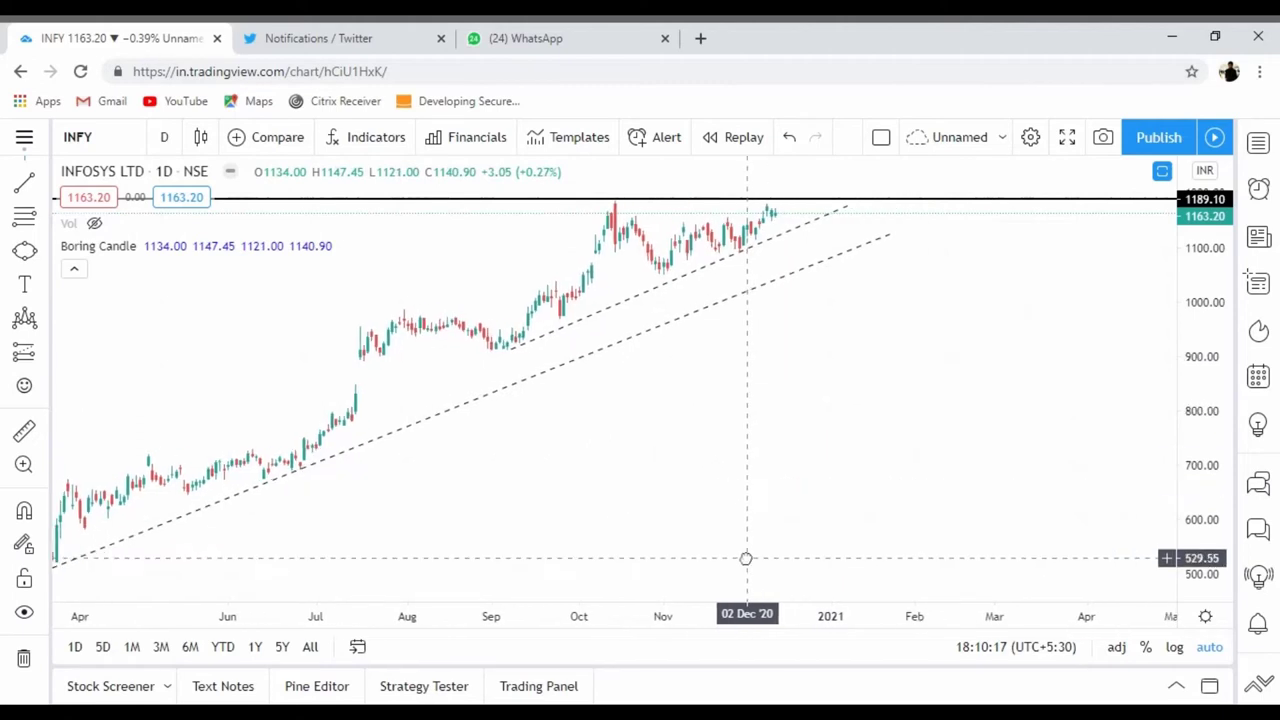
{"action": "scroll", "coordinate": [720, 521], "scroll_direction": "up", "scroll_amount": 2}
{"action": "scroll", "coordinate": [720, 521], "scroll_direction": "up", "scroll_amount": 2}
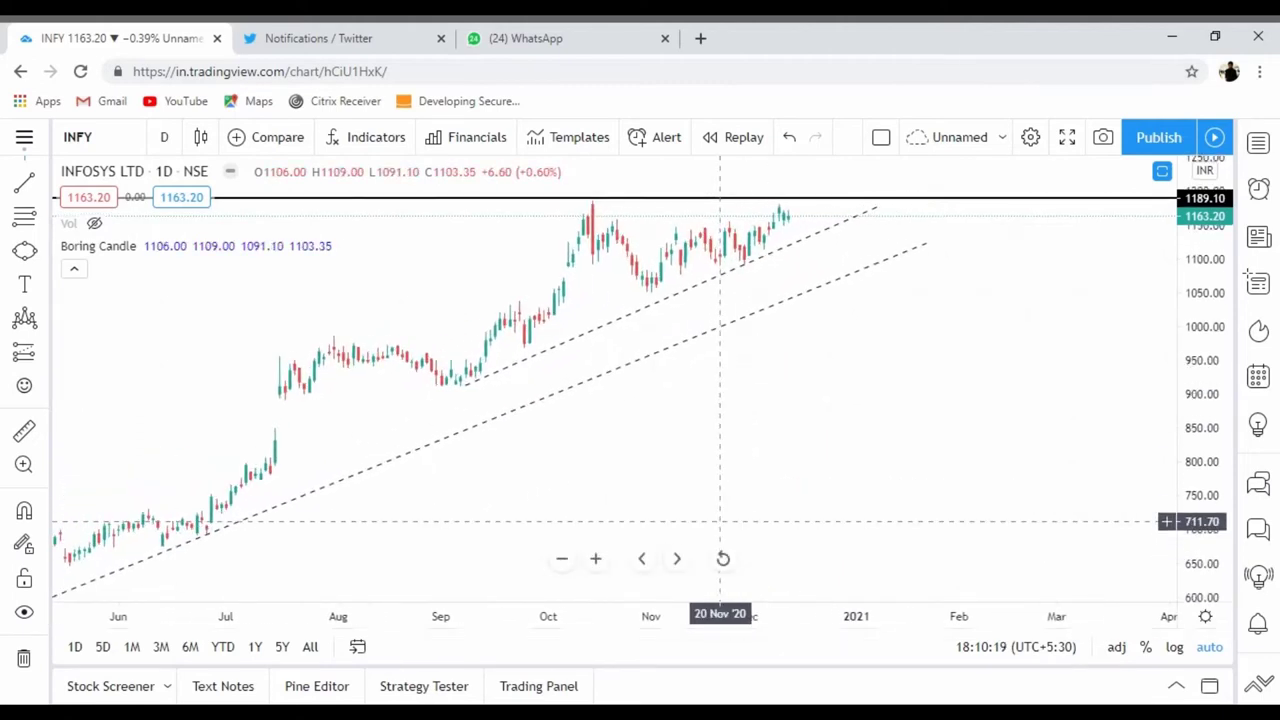
{"action": "scroll", "coordinate": [720, 521], "scroll_direction": "up", "scroll_amount": 3}
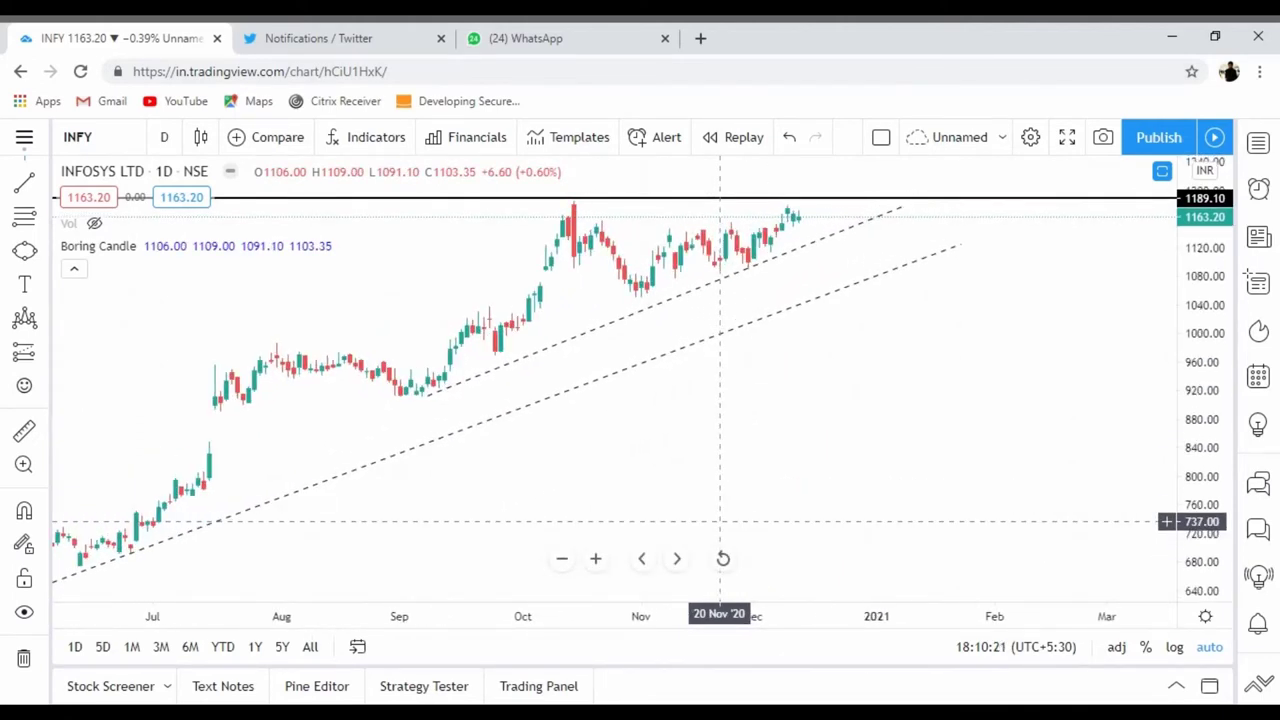
{"action": "left_click", "coordinate": [29, 195]}
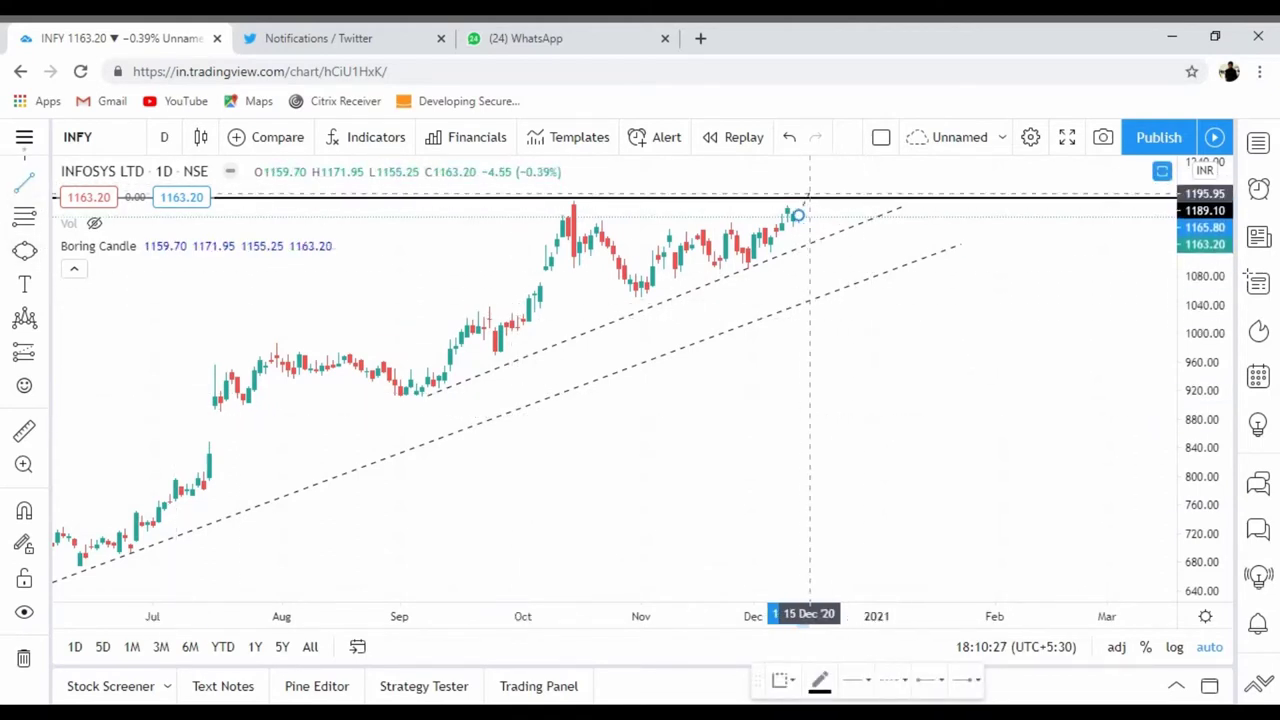
{"action": "key", "text": "Escape"}
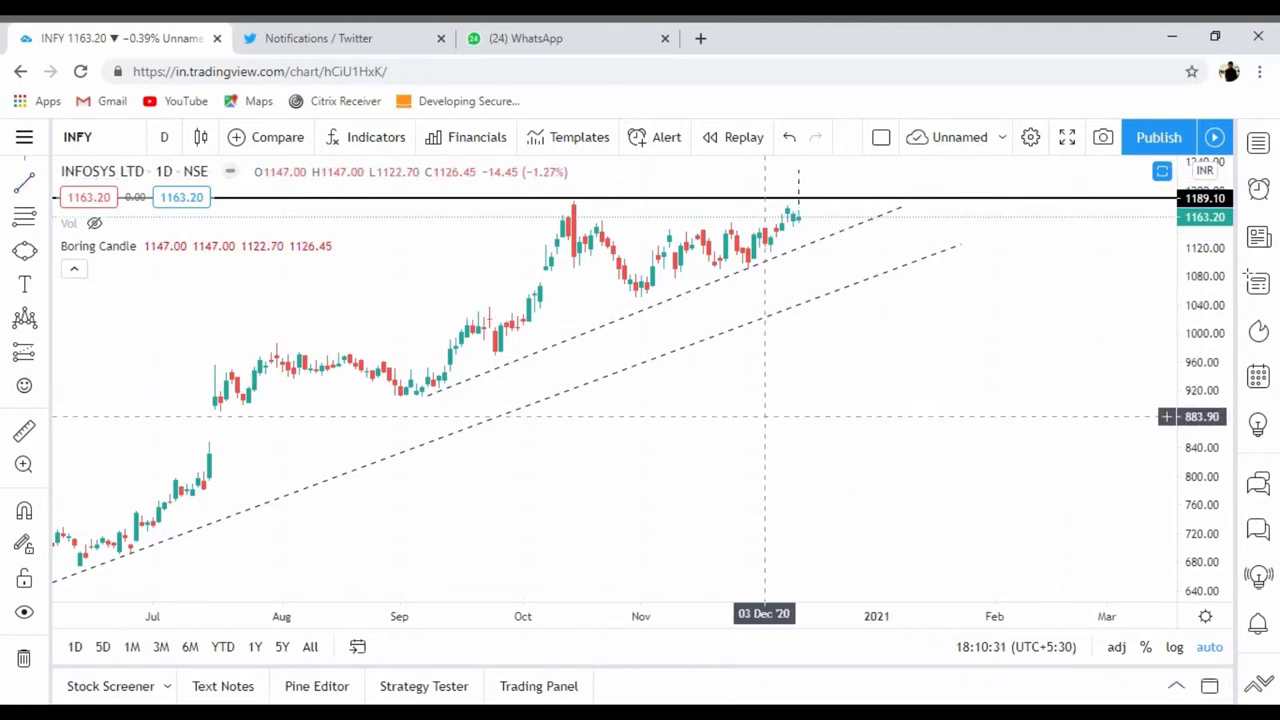
{"action": "scroll", "coordinate": [765, 416], "scroll_direction": "up", "scroll_amount": 5}
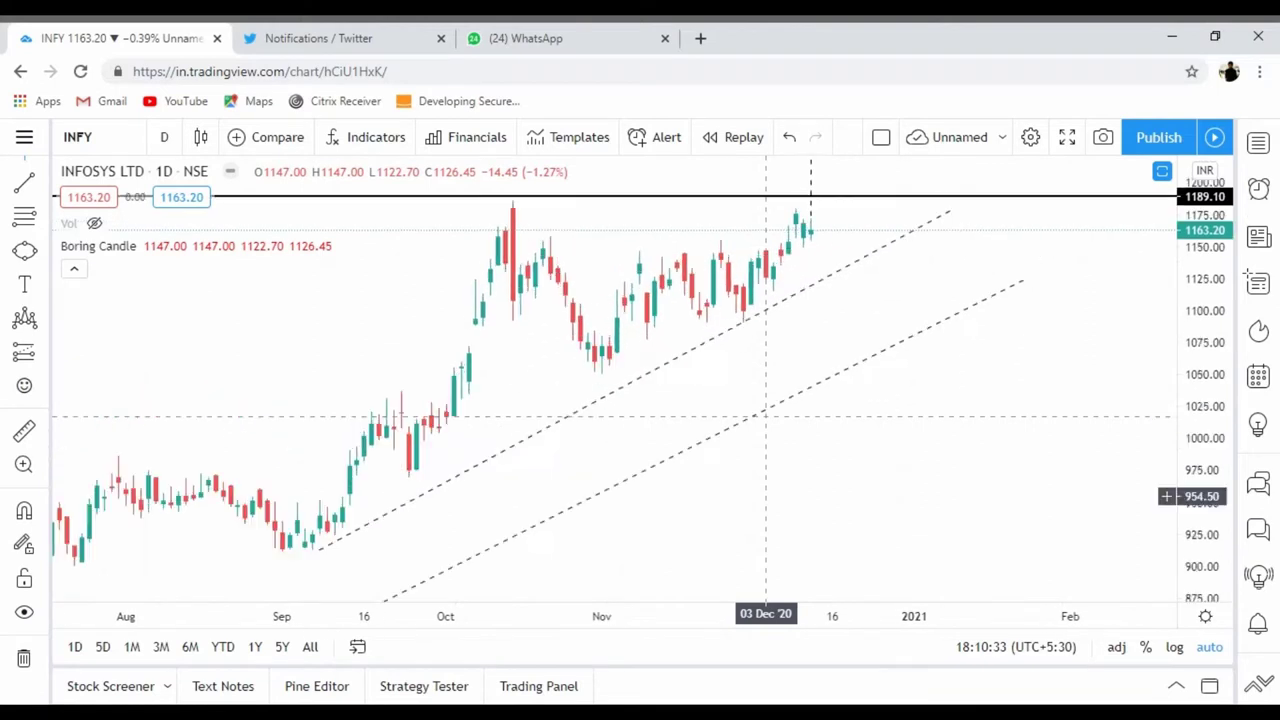
Step: Remove all drawings and switch the chart to the 4-hour timeframe, showing the price action since September 2020
{"action": "left_click", "coordinate": [24, 657]}
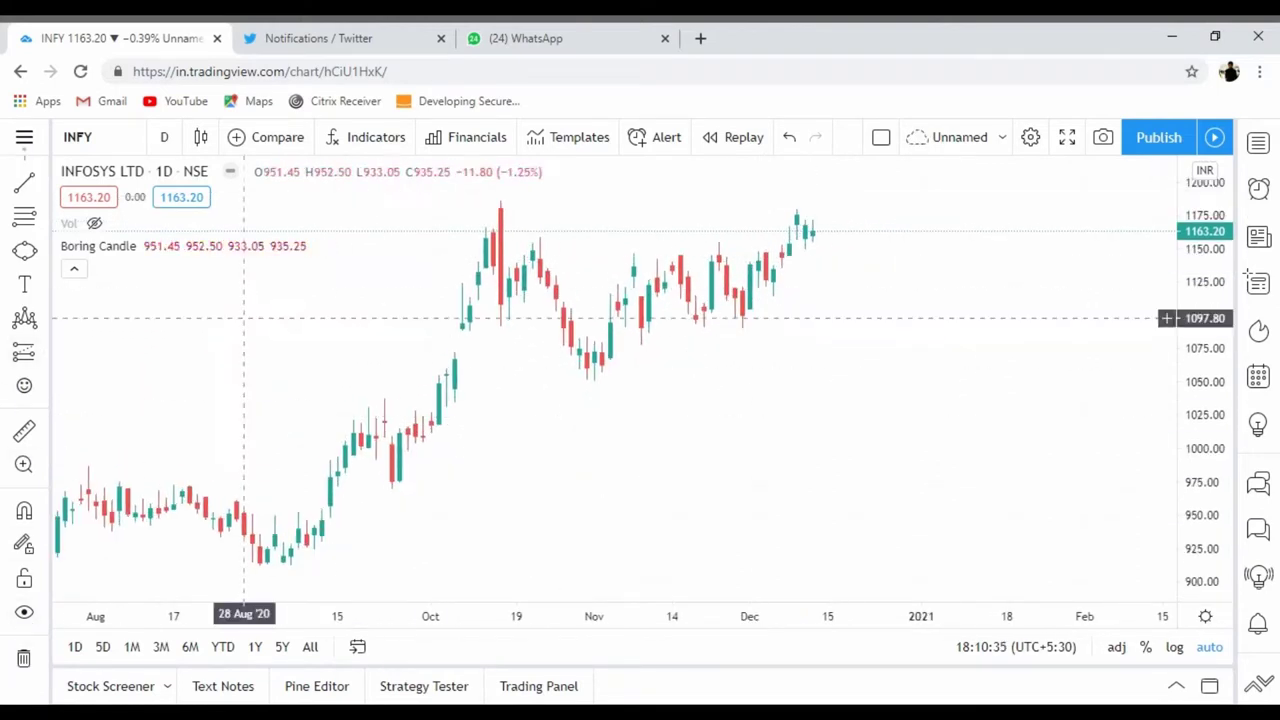
{"action": "left_click", "coordinate": [162, 140]}
{"action": "left_click", "coordinate": [175, 354]}
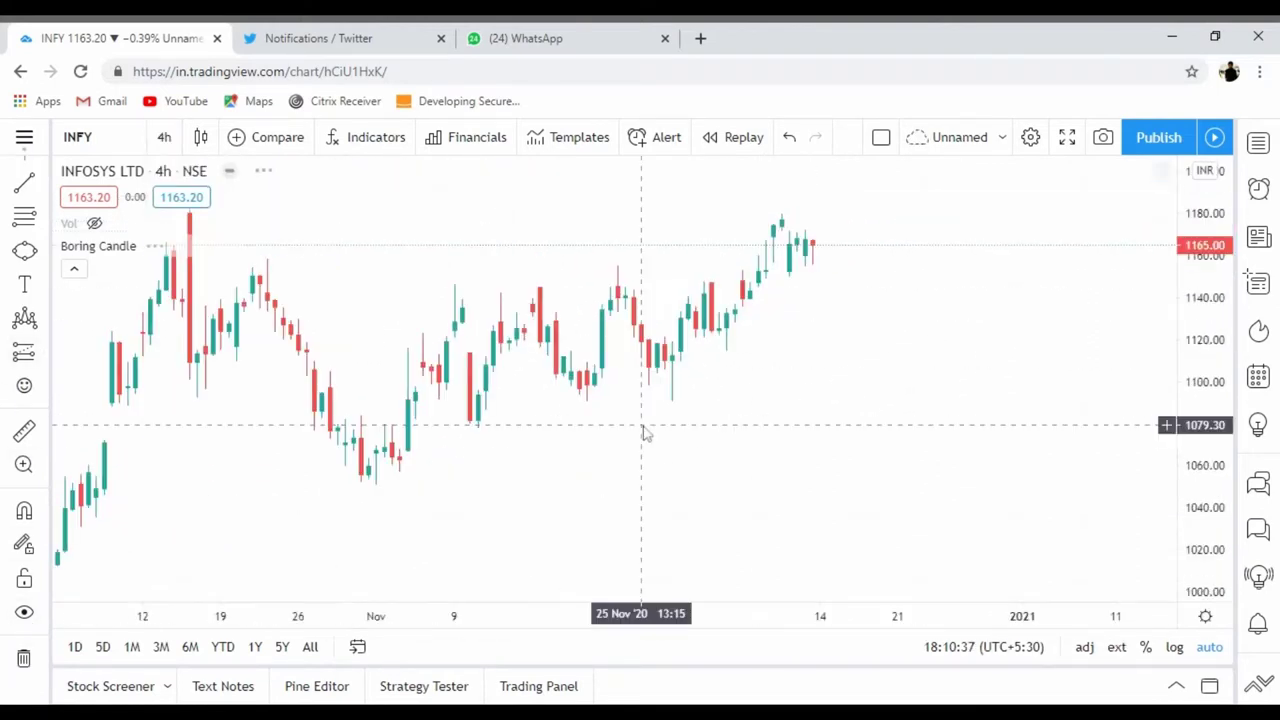
{"action": "scroll", "coordinate": [643, 428], "scroll_direction": "down", "scroll_amount": 3}
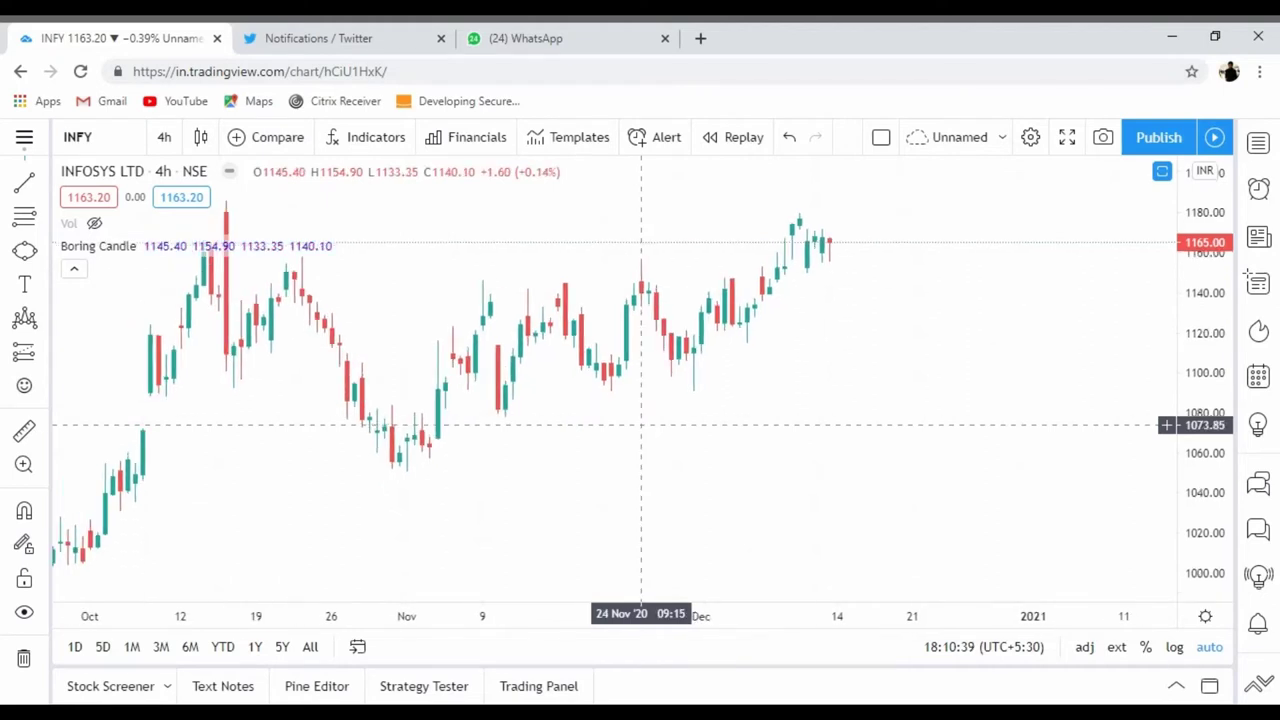
{"action": "scroll", "coordinate": [643, 428], "scroll_direction": "left", "scroll_amount": 5}
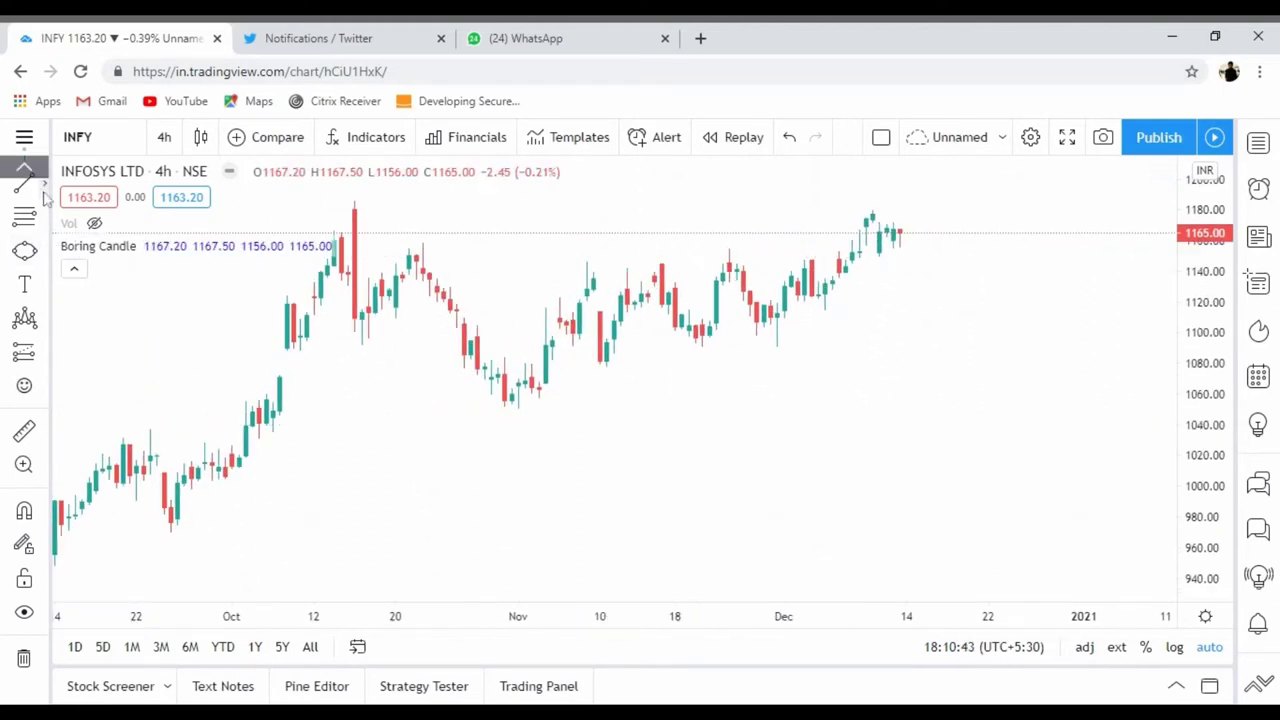
Step: Draw a horizontal ray from 14 October 2020 at about 1155.25 as the neckline
{"action": "left_click", "coordinate": [44, 188]}
{"action": "left_click", "coordinate": [149, 343]}
{"action": "left_click", "coordinate": [355, 243]}
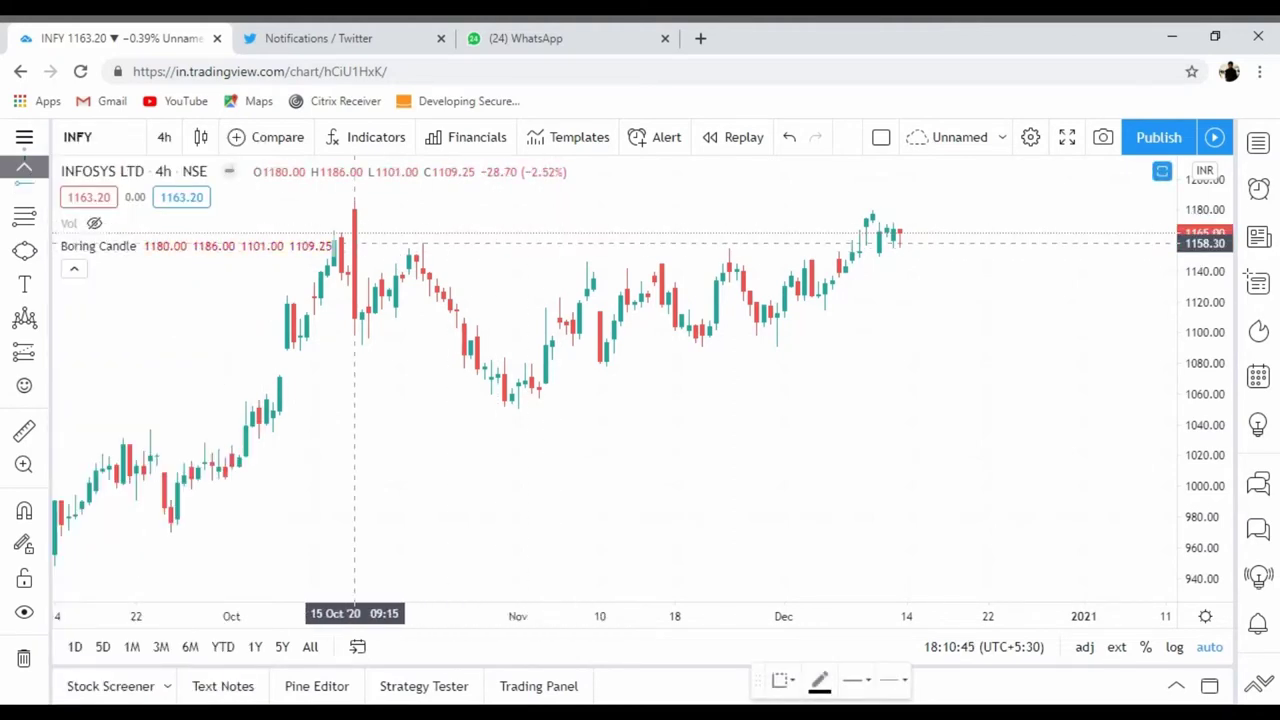
{"action": "left_click", "coordinate": [348, 247]}
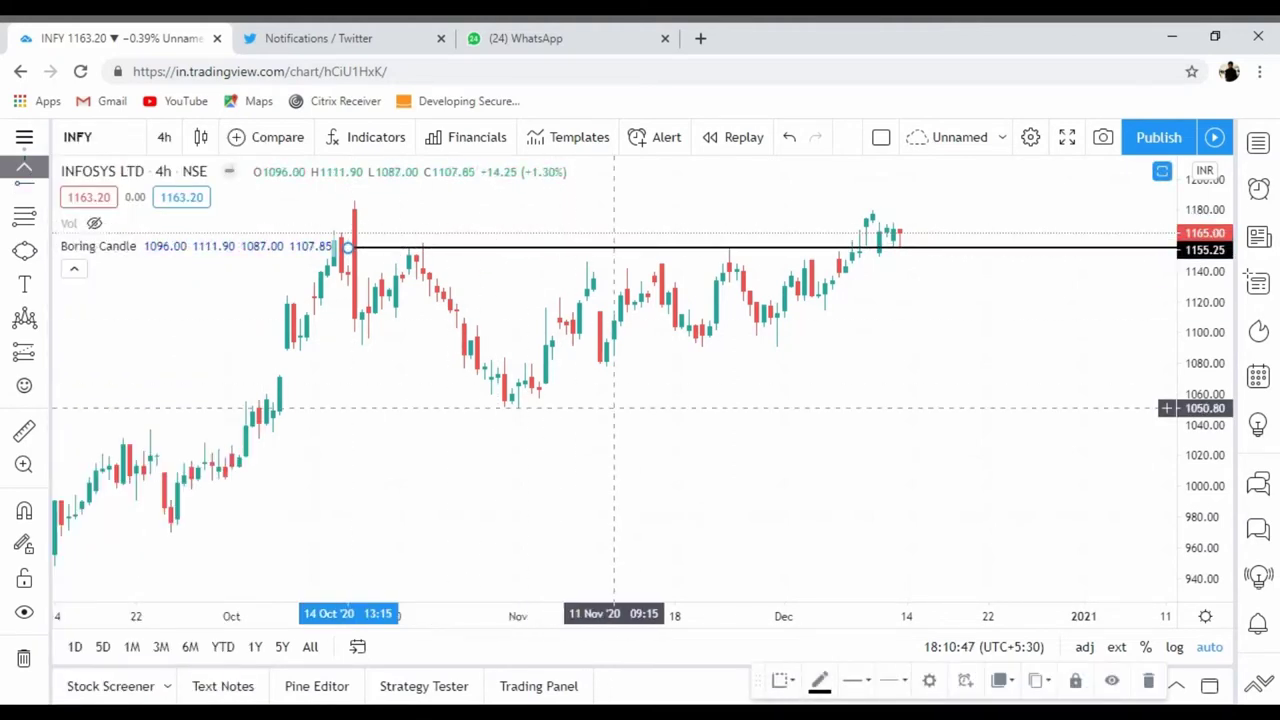
Step: Draw an inverted Head and Shoulders pattern under the neckline, with shoulders at about 1094.80 and 1089.30, the head at about 1048.40, and its start on the neckline
{"action": "left_click", "coordinate": [28, 318]}
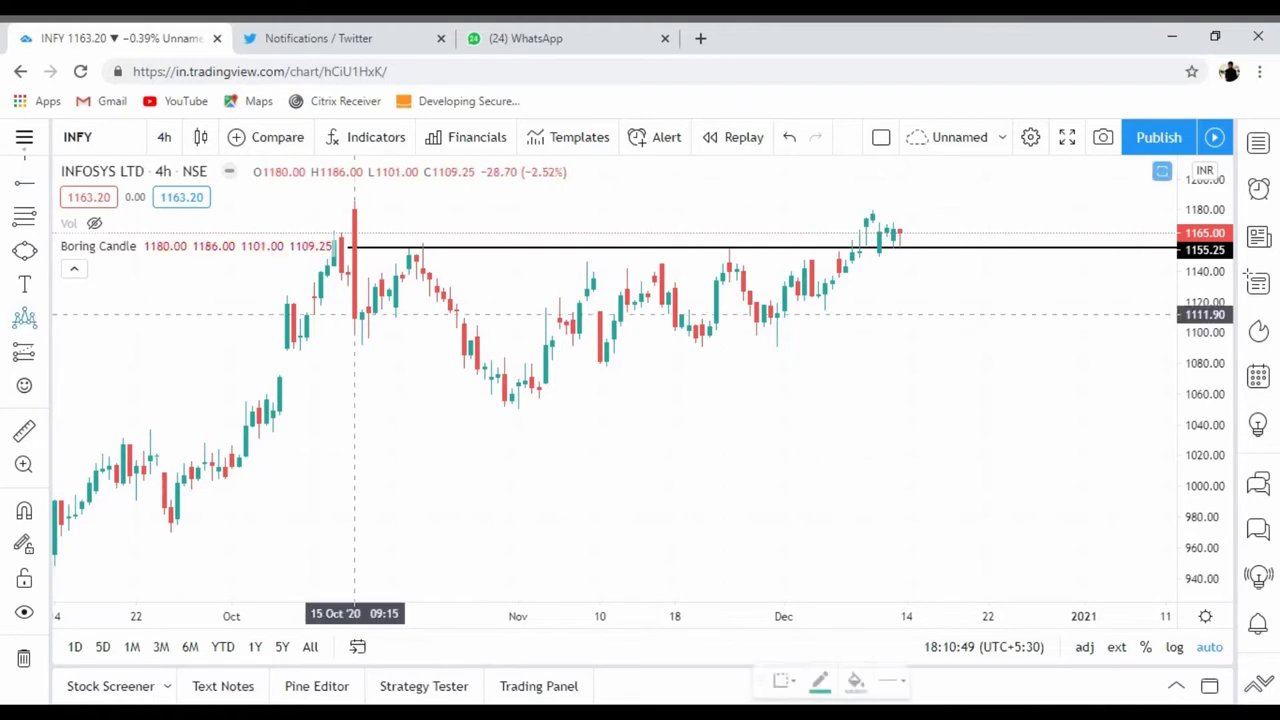
{"action": "left_click", "coordinate": [354, 255]}
{"action": "left_click", "coordinate": [368, 340]}
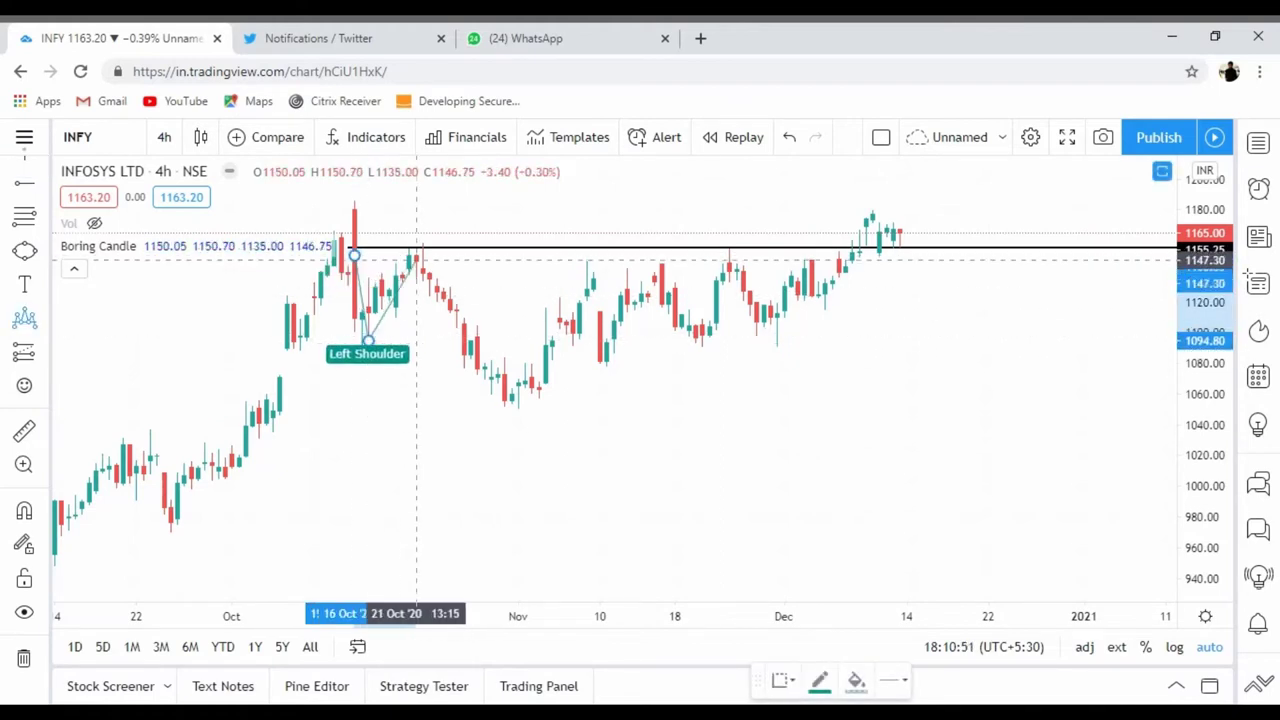
{"action": "left_click", "coordinate": [416, 248]}
{"action": "left_click", "coordinate": [517, 410]}
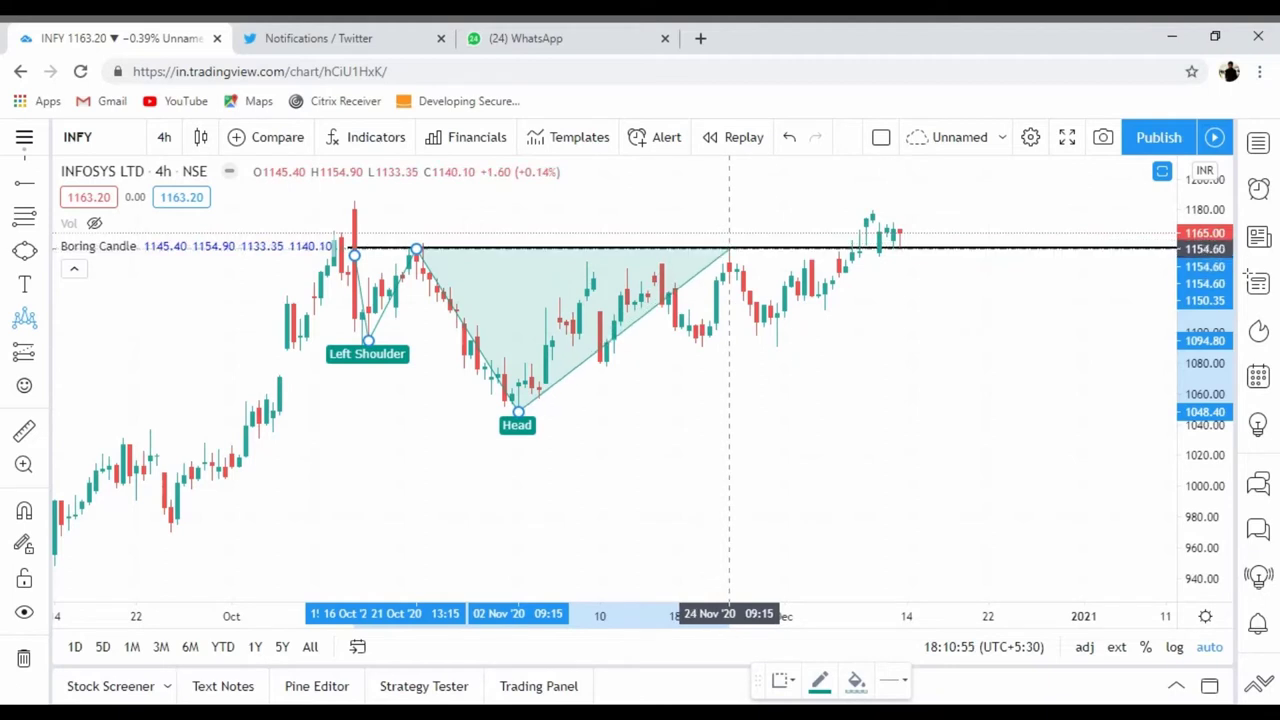
{"action": "left_click", "coordinate": [729, 248]}
{"action": "left_click", "coordinate": [777, 350]}
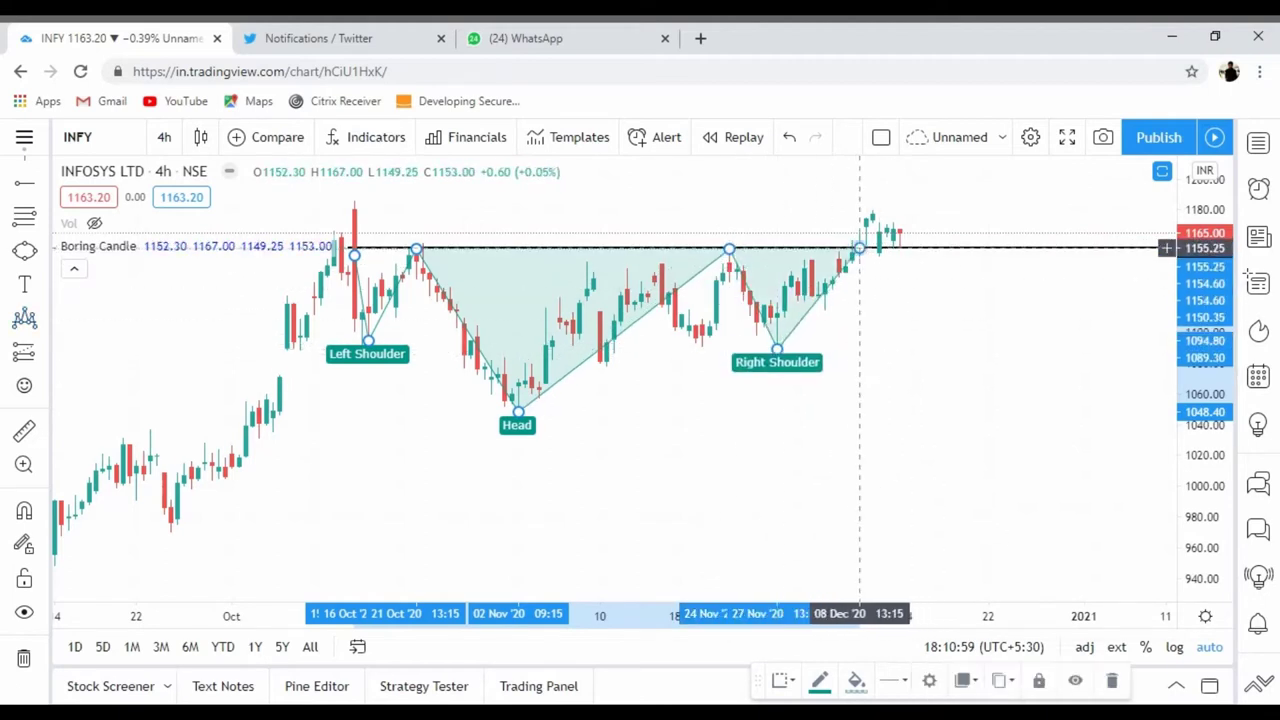
{"action": "left_click", "coordinate": [864, 248]}
{"action": "left_click", "coordinate": [352, 258]}
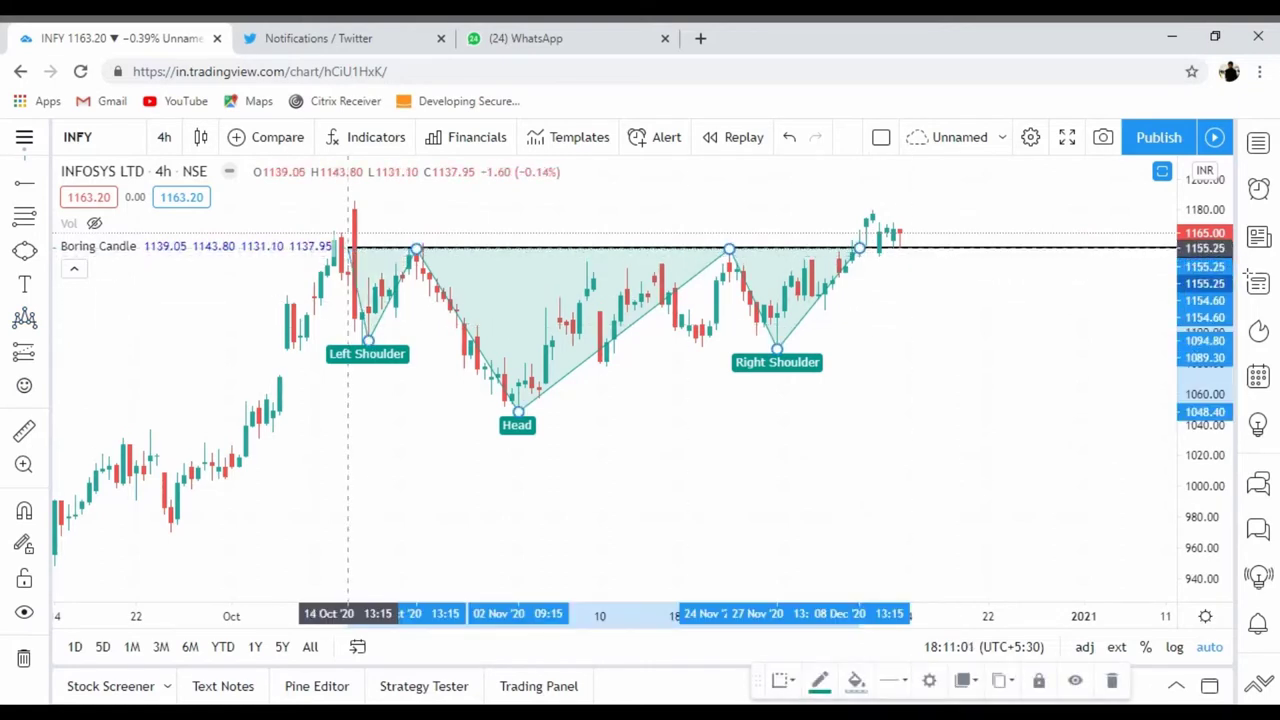
{"action": "left_click", "coordinate": [869, 349]}
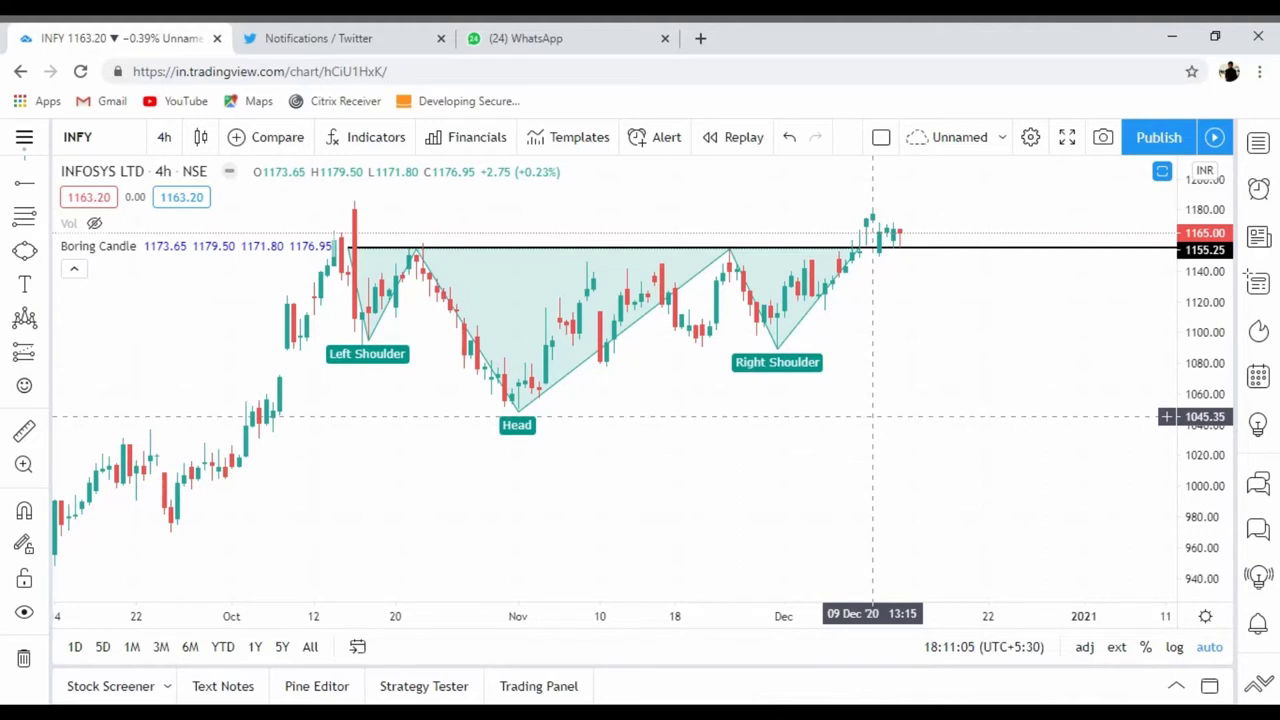
Step: Draw a vertical arrow from the head's low at about 1049.00 up to the neckline at about 1155.85
{"action": "left_click", "coordinate": [43, 186]}
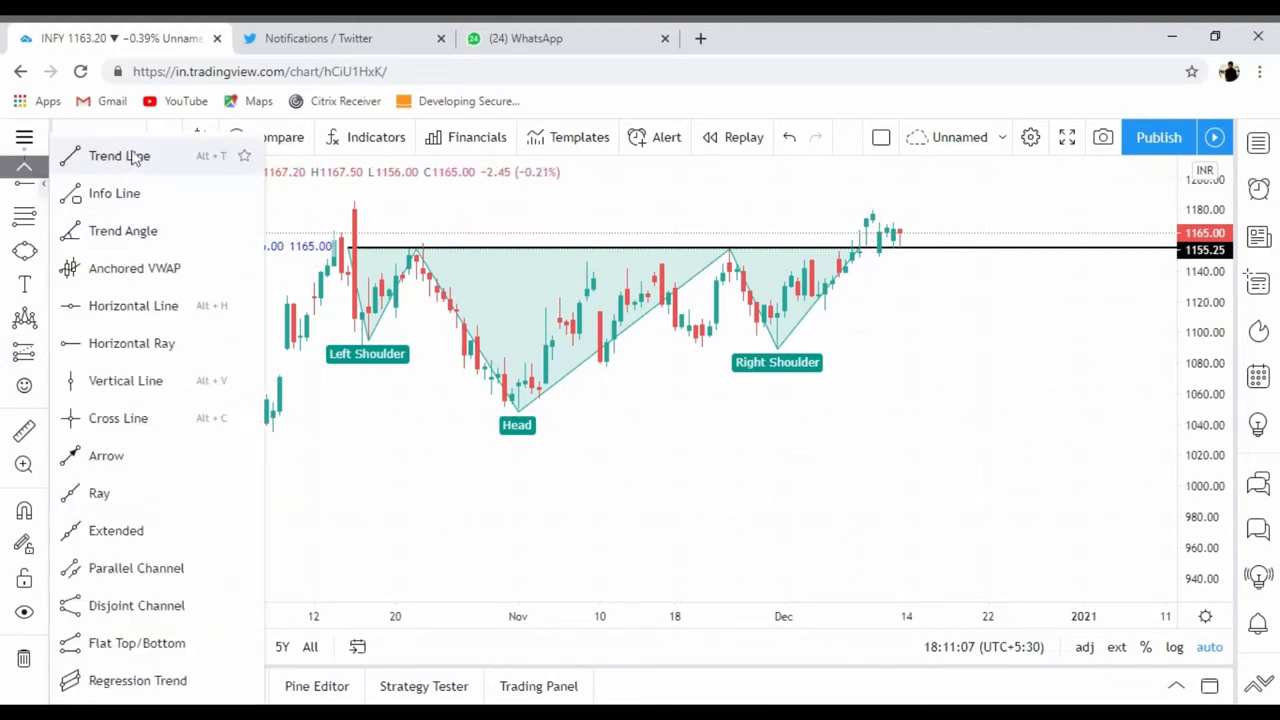
{"action": "left_click", "coordinate": [106, 455]}
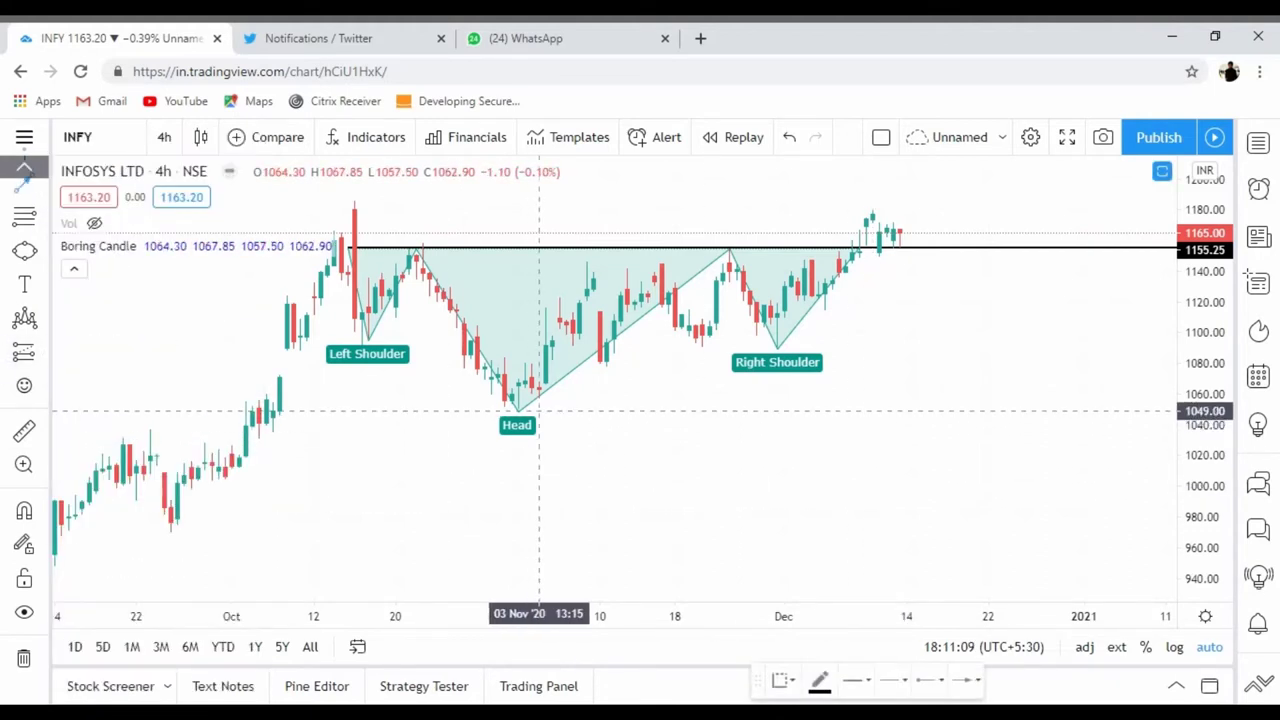
{"action": "left_click", "coordinate": [538, 410]}
{"action": "left_click", "coordinate": [538, 250]}
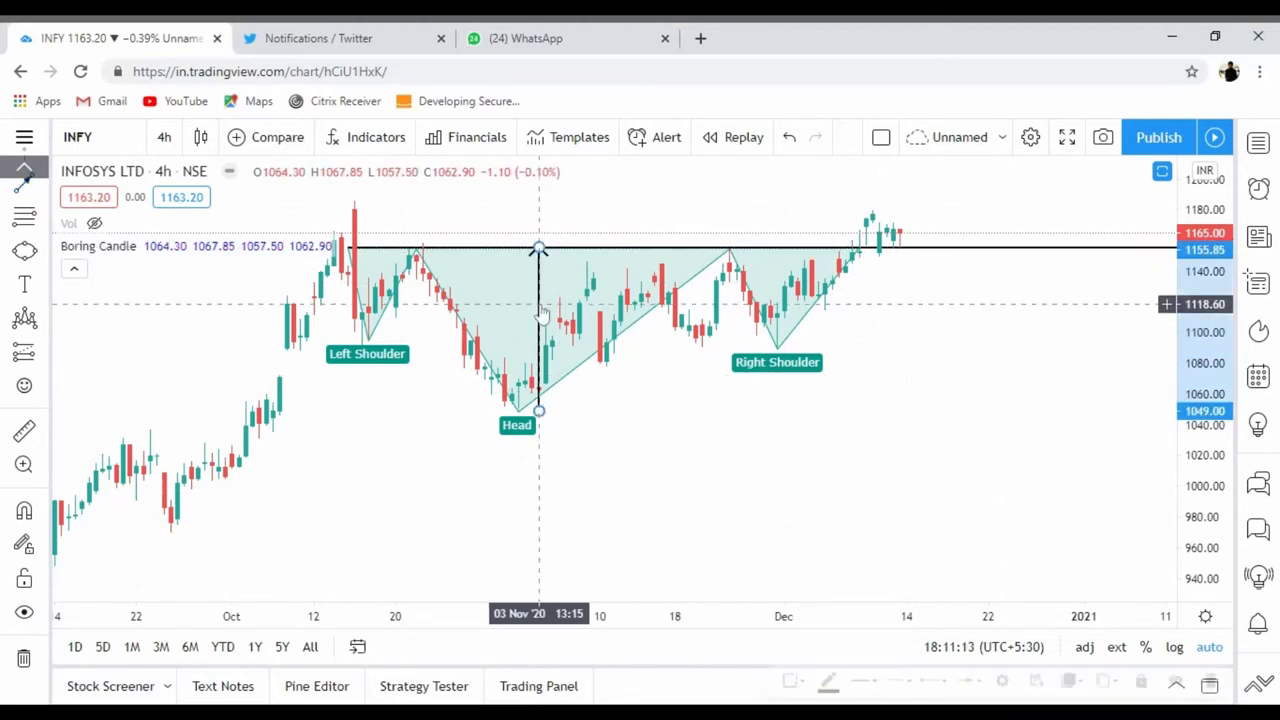
Step: Move the arrow to 14 December 2020 so its base sits on the neckline at about 1156.45, with the full arrow in view
{"action": "left_click_drag", "start_coordinate": [543, 315], "coordinate": [912, 150]}
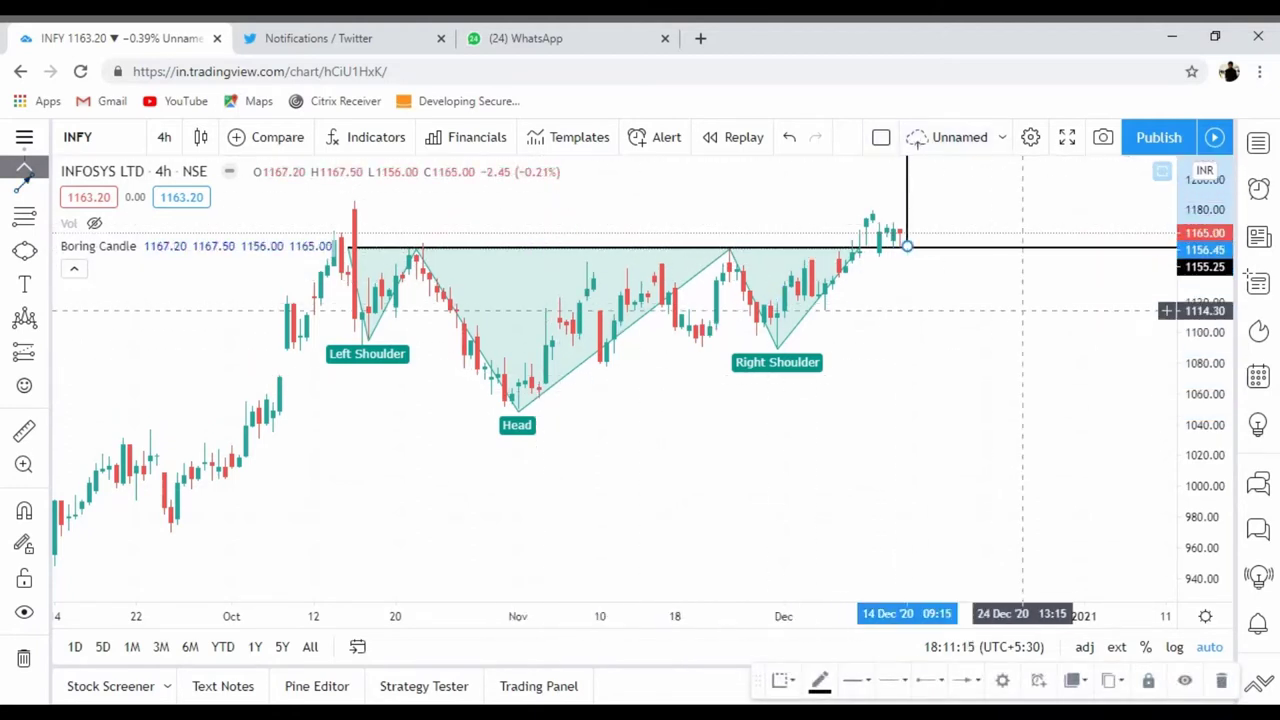
{"action": "left_click", "coordinate": [1165, 300]}
{"action": "left_click", "coordinate": [1210, 647]}
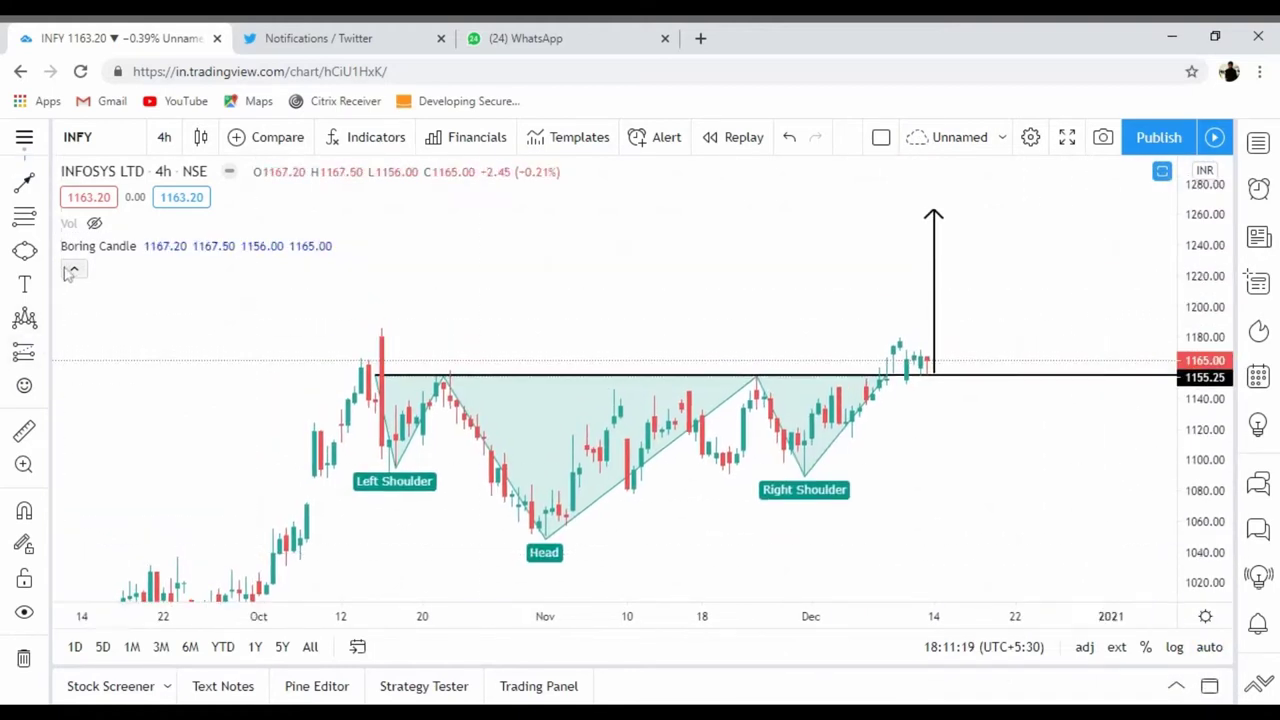
Step: Draw a horizontal ray at the arrow's tip, at about 1262.70, as the target level
{"action": "left_click", "coordinate": [44, 187]}
{"action": "left_click", "coordinate": [124, 350]}
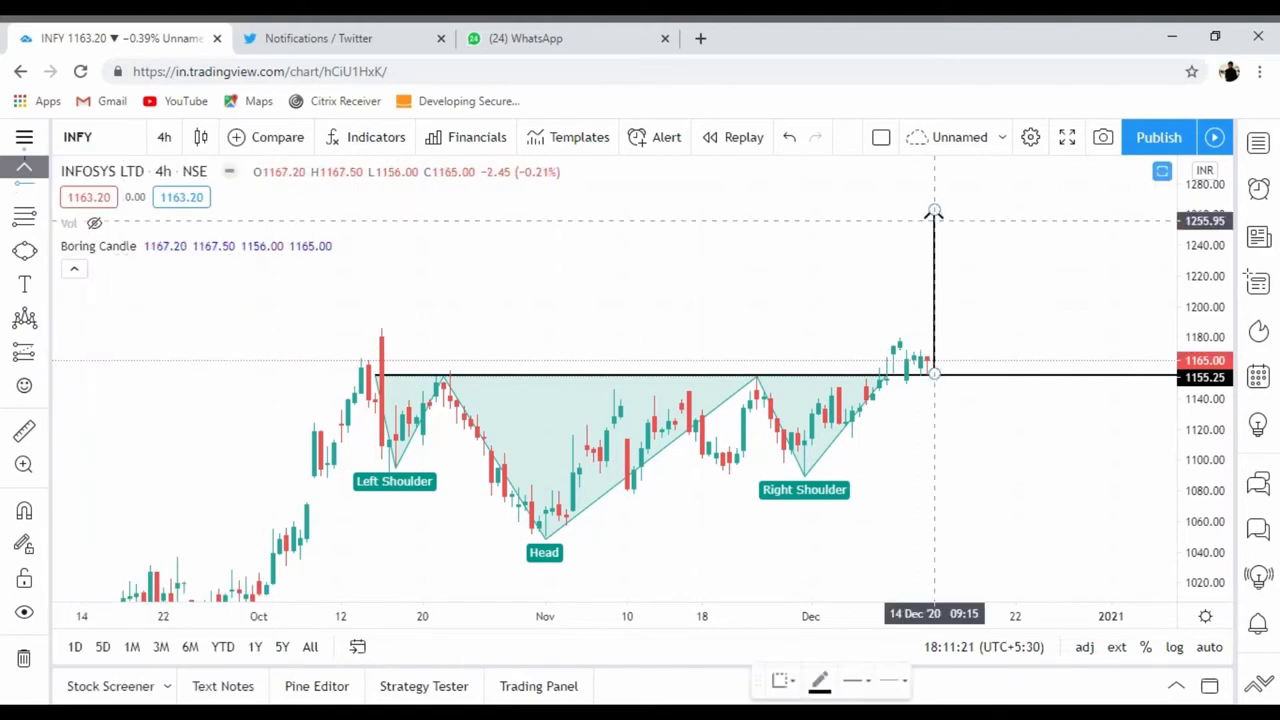
{"action": "left_click", "coordinate": [804, 210]}
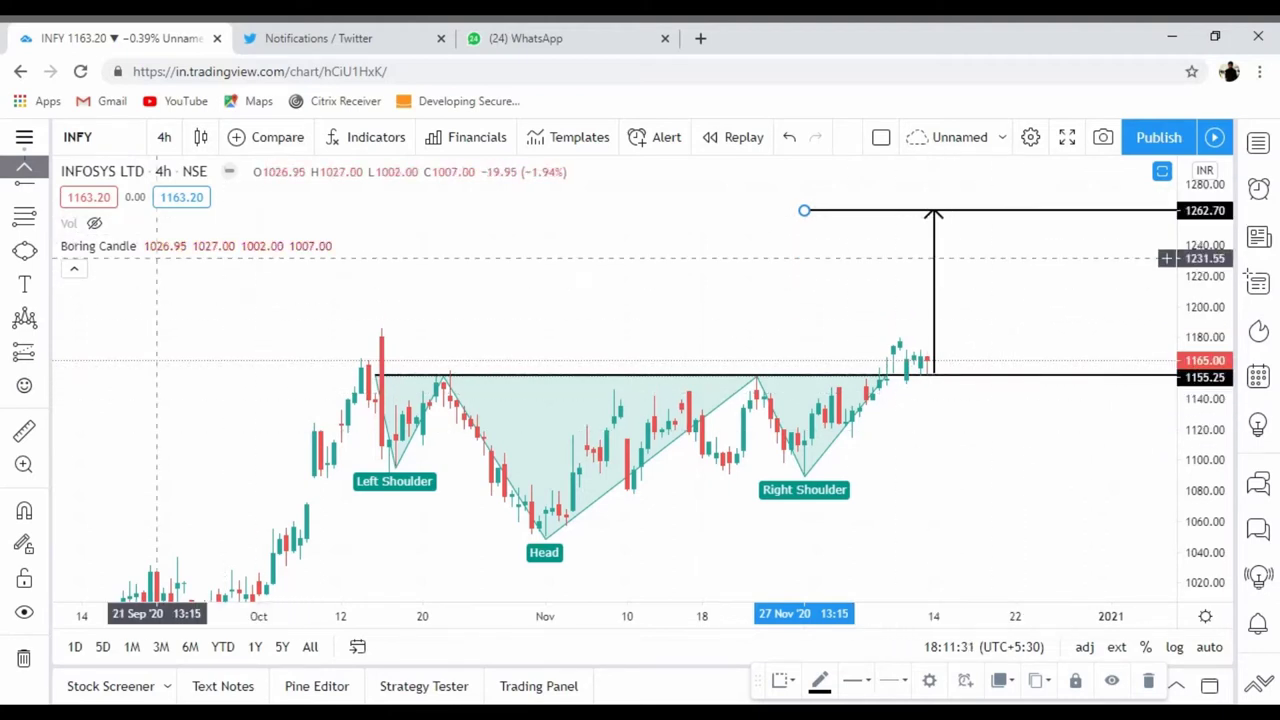
Step: Fit the price scale to the 4-hour chart automatically and show the Volume indicator
{"action": "left_click", "coordinate": [157, 258]}
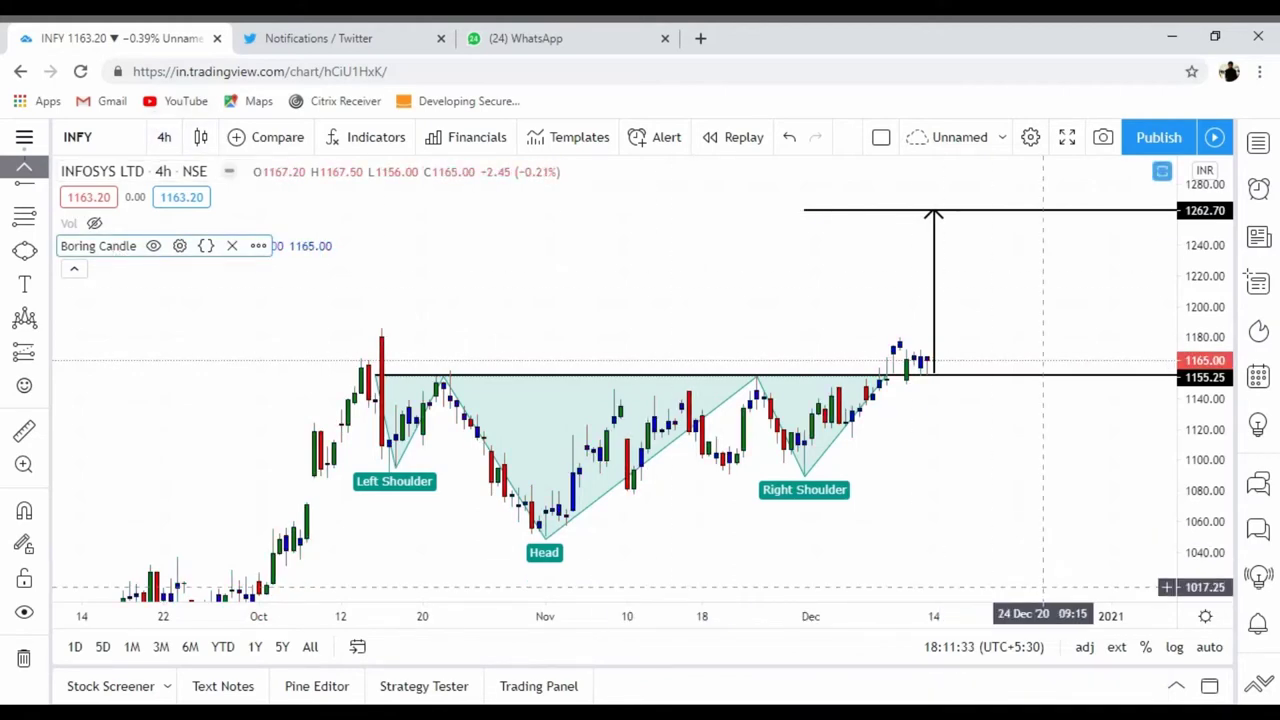
{"action": "left_click", "coordinate": [1209, 647]}
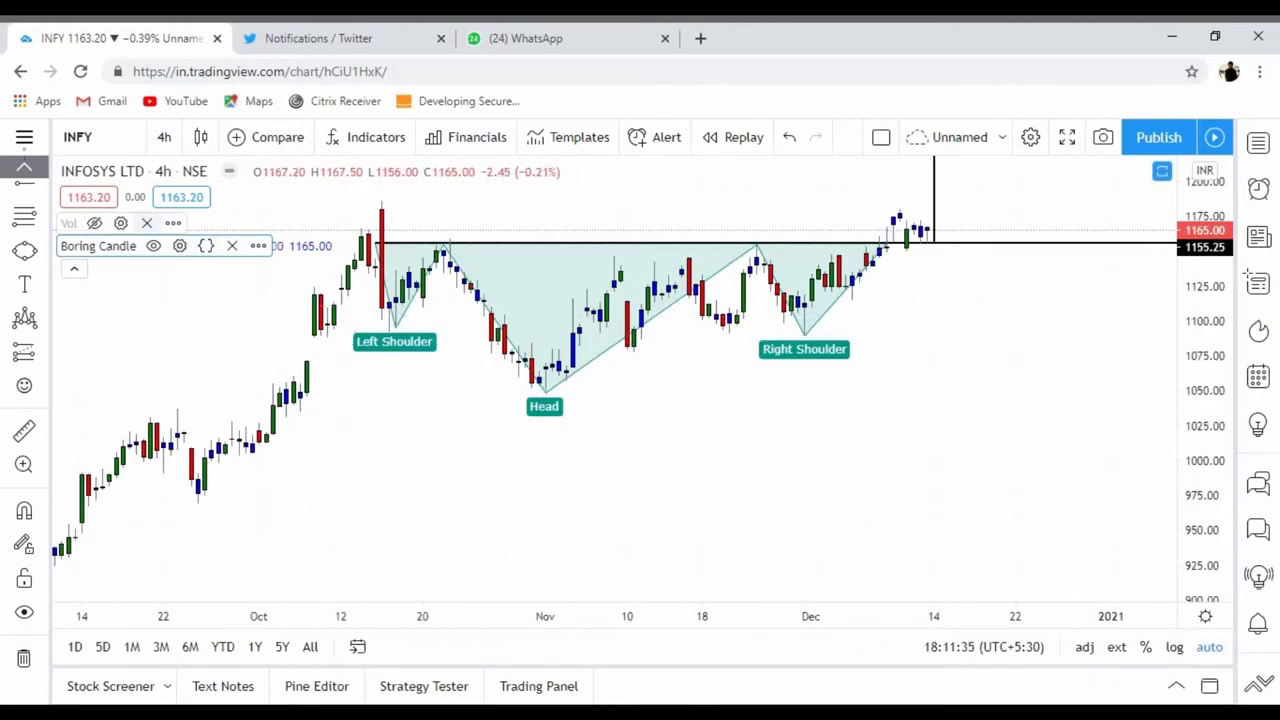
{"action": "left_click", "coordinate": [94, 222]}
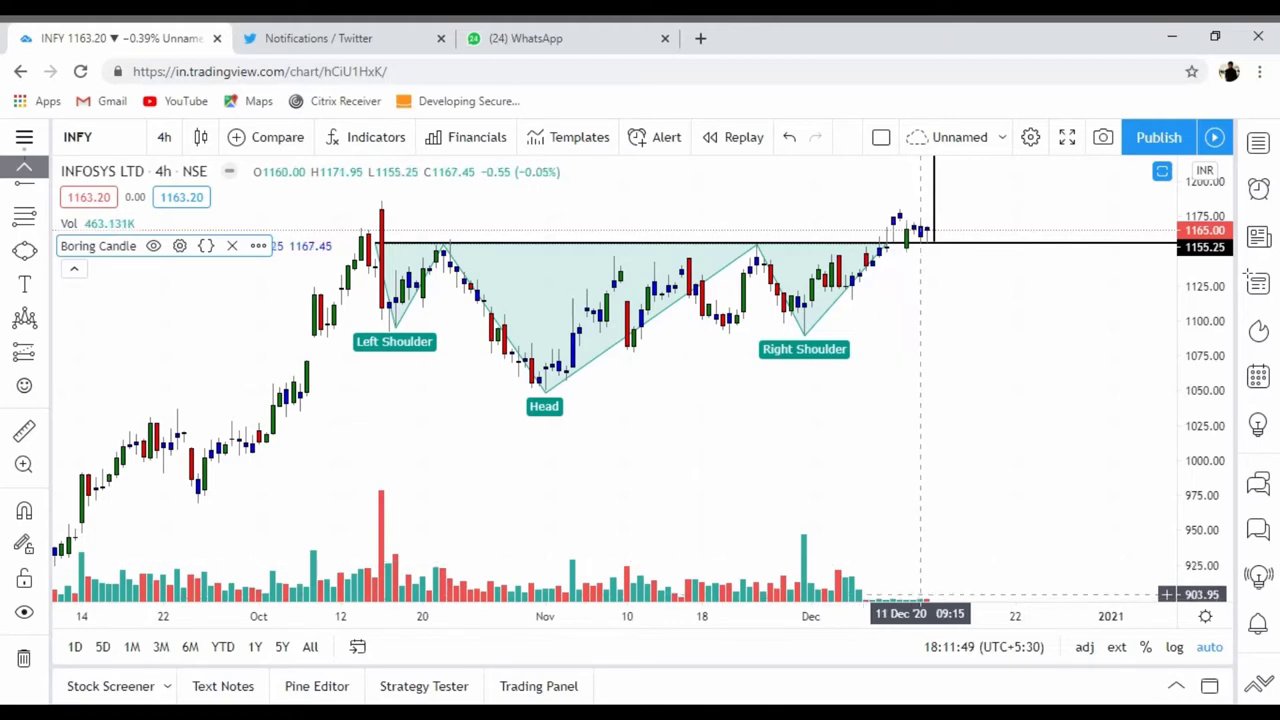
Step: Switch the chart to the 1-day interval and examine the volume bars beneath the head-and-shoulders pattern
{"action": "left_click", "coordinate": [164, 137]}
{"action": "left_click", "coordinate": [215, 420]}
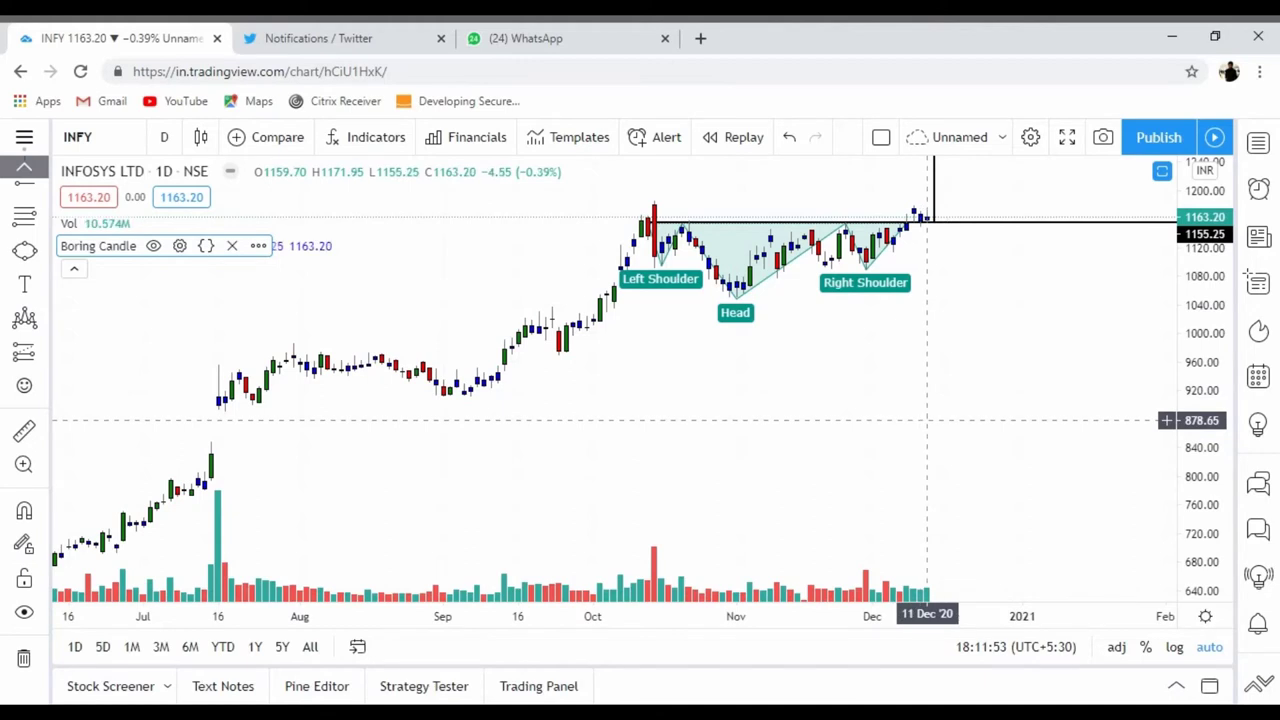
{"action": "left_click_drag", "start_coordinate": [928, 444], "coordinate": [900, 440]}
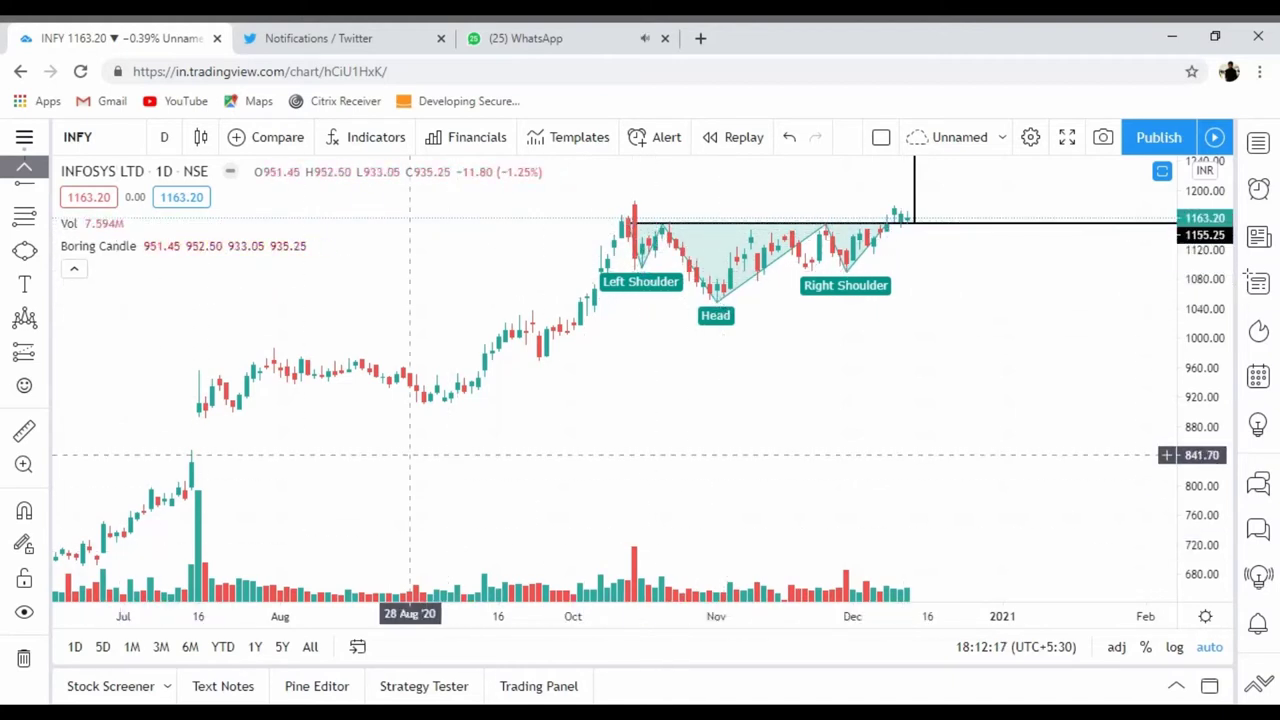
Step: Check the volume on the 1-week interval and return to the 1-day interval with the pattern and its target in view
{"action": "left_click", "coordinate": [164, 137]}
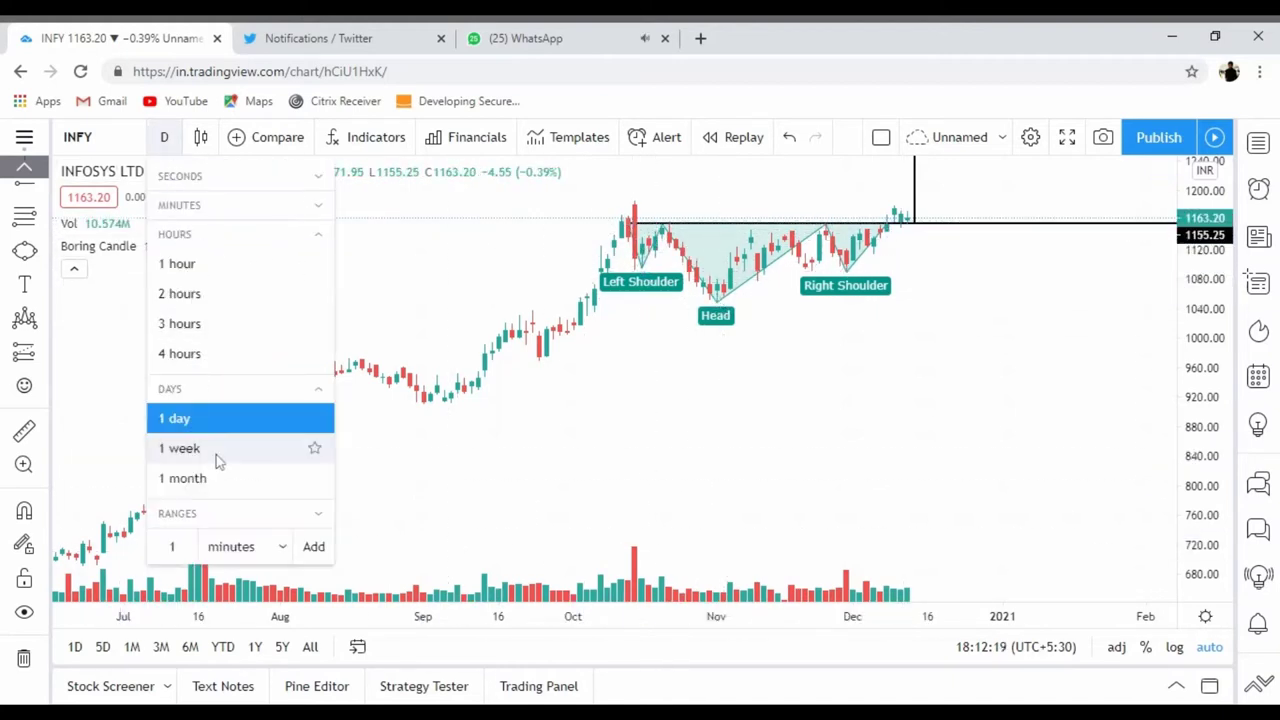
{"action": "left_click", "coordinate": [180, 448]}
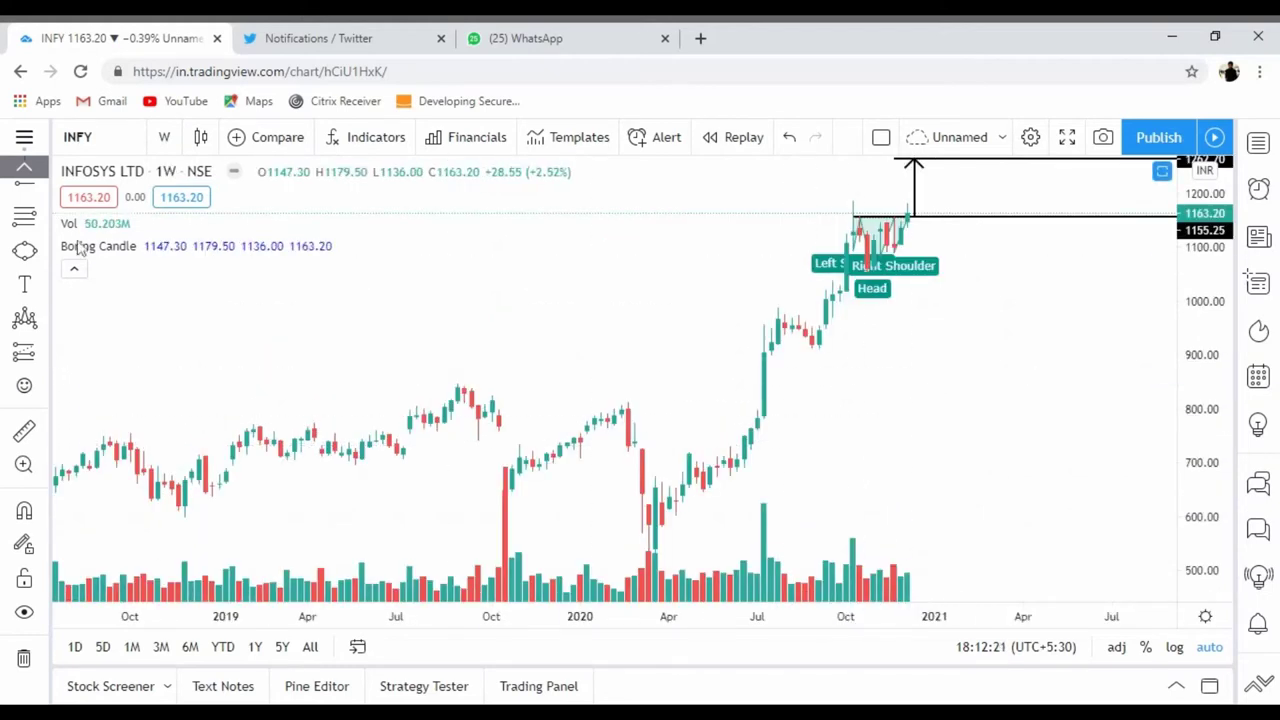
{"action": "left_click", "coordinate": [164, 137]}
{"action": "left_click", "coordinate": [190, 418]}
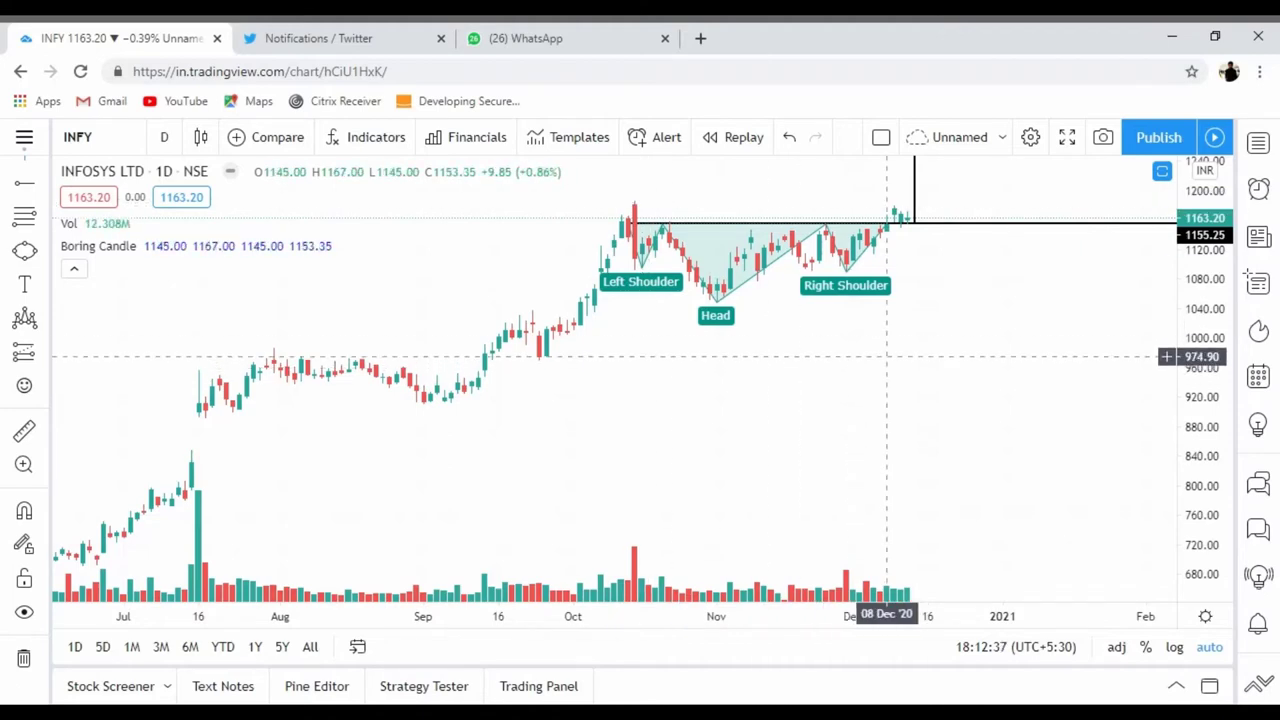
{"action": "scroll", "coordinate": [886, 356], "scroll_direction": "up", "scroll_amount": 4}
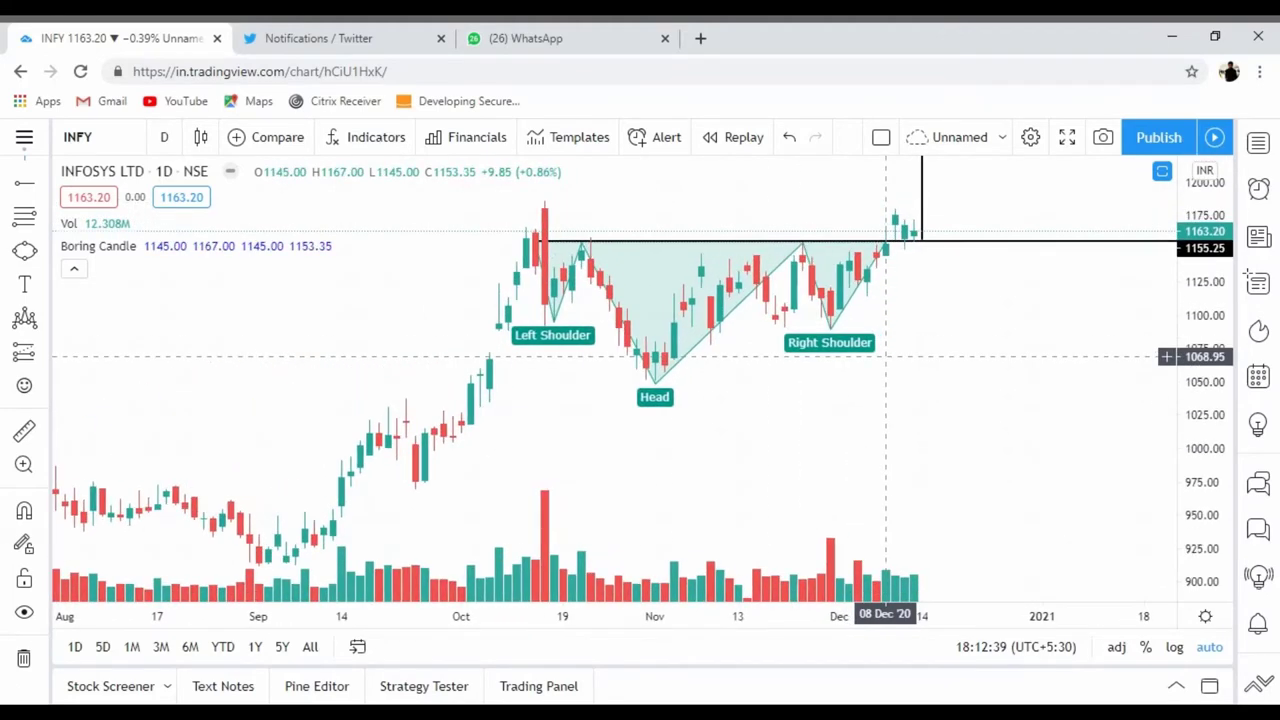
{"action": "scroll", "coordinate": [886, 356], "scroll_direction": "up", "scroll_amount": 2}
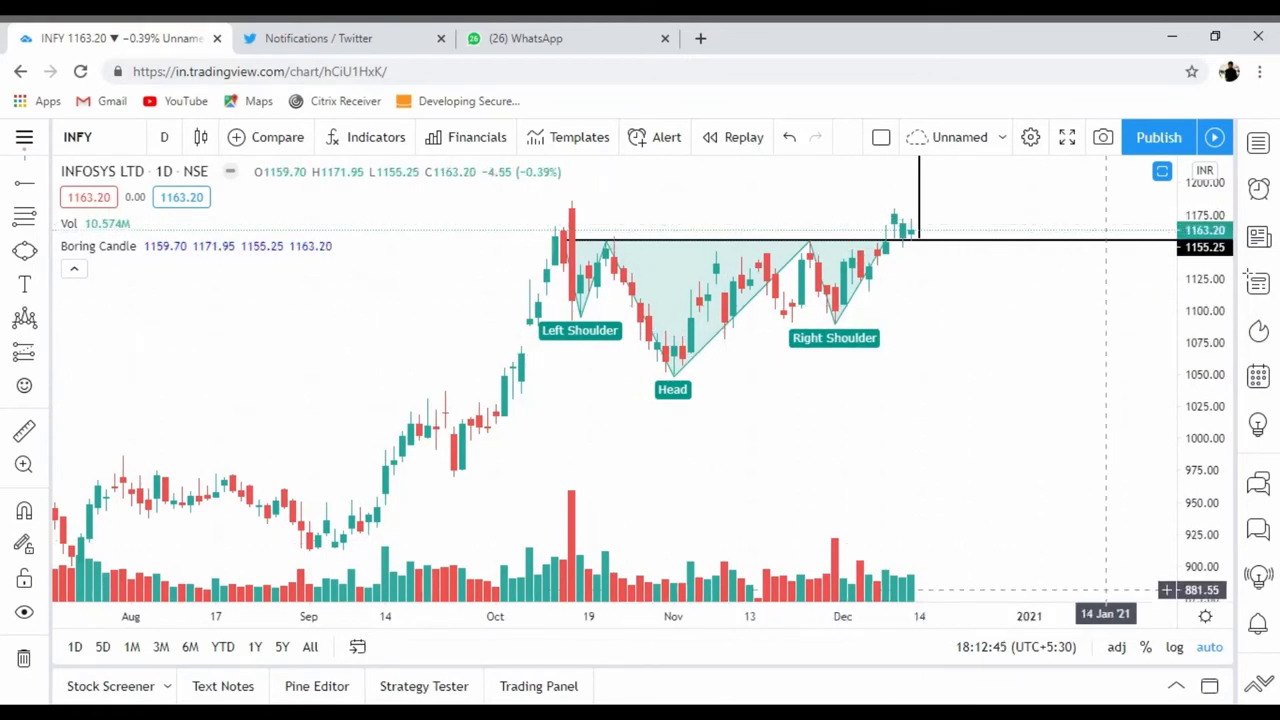
{"action": "left_click_drag", "start_coordinate": [988, 365], "coordinate": [1020, 483]}
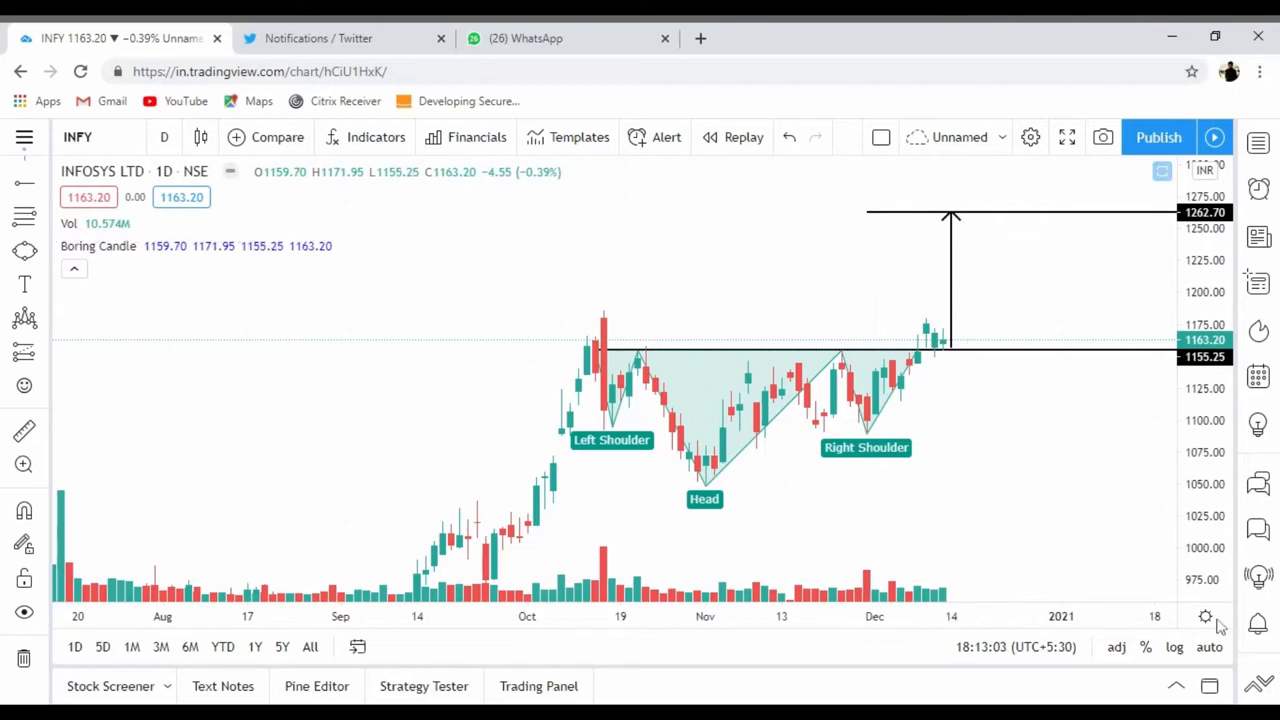
Step: Switch the chart to the 1-week interval and remove all drawings from it
{"action": "left_click", "coordinate": [1209, 647]}
{"action": "left_click", "coordinate": [164, 137]}
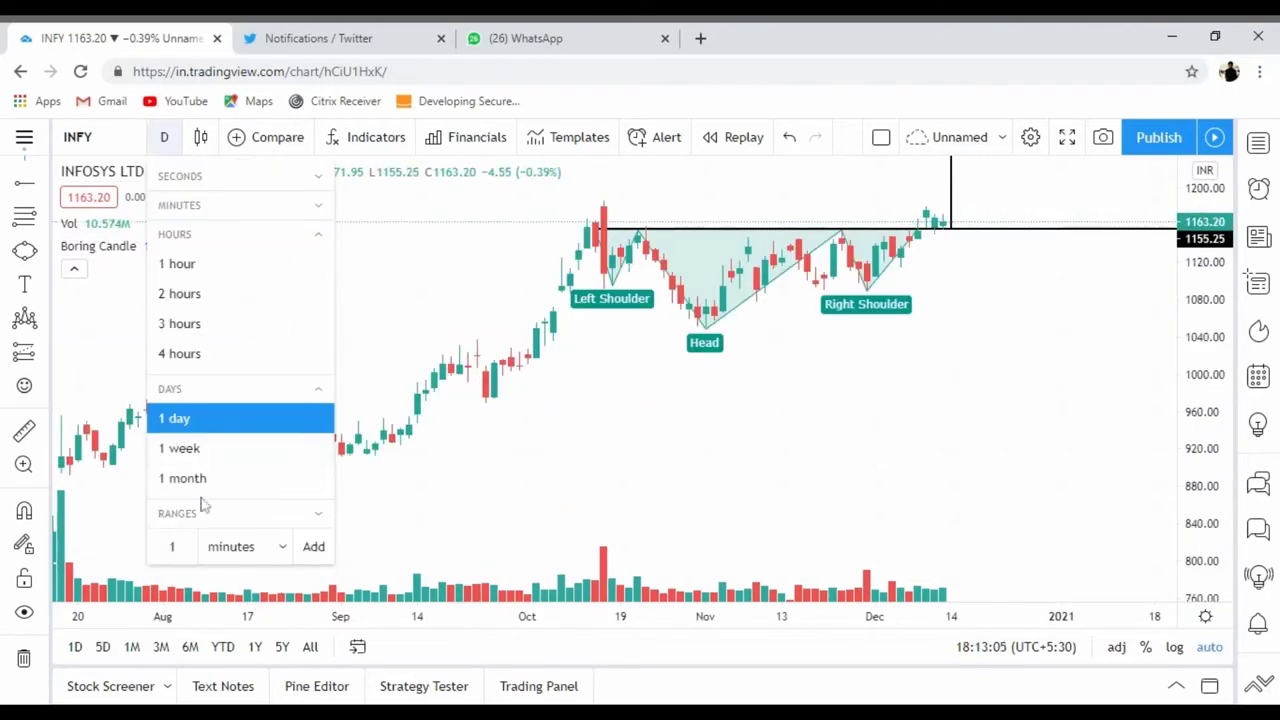
{"action": "left_click", "coordinate": [197, 456]}
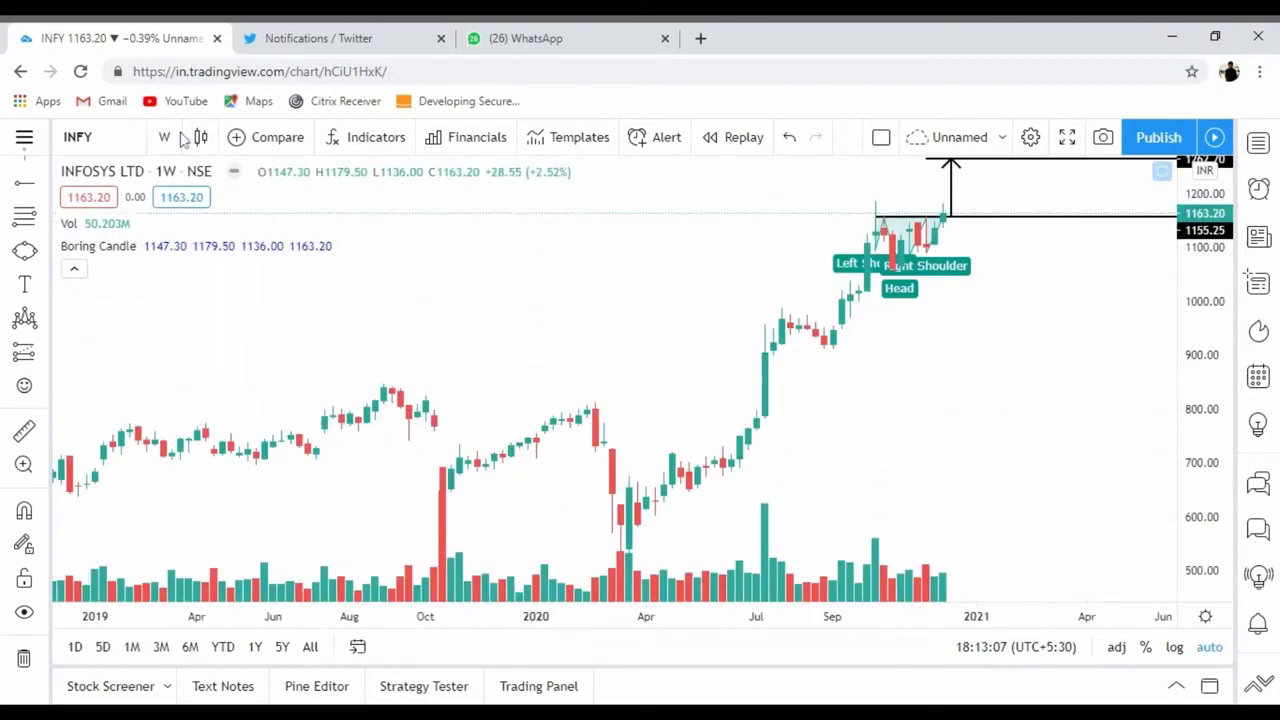
{"action": "left_click", "coordinate": [24, 658]}
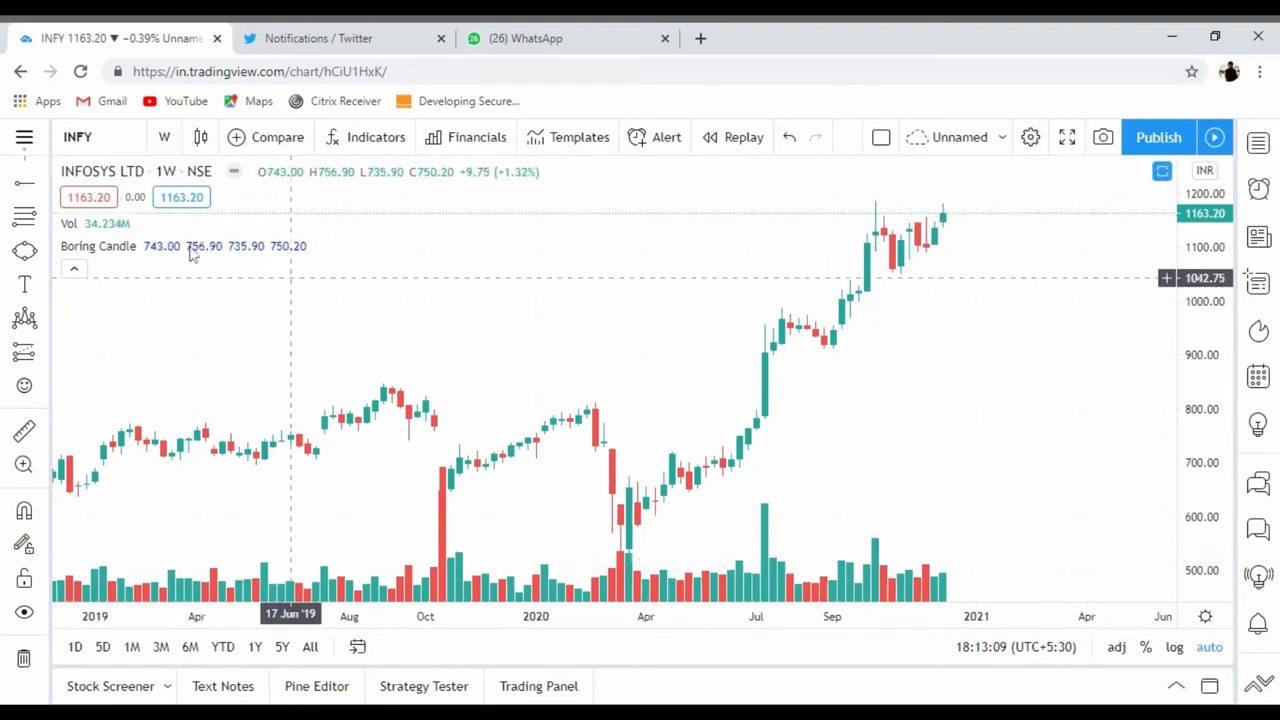
Step: On the 1-month chart with Volume hidden, draw a Trend-Based Fib Extension from about 421.35 (August 2017) through 845.90 (March 2019) to 504.40
{"action": "left_click", "coordinate": [164, 137]}
{"action": "left_click", "coordinate": [211, 486]}
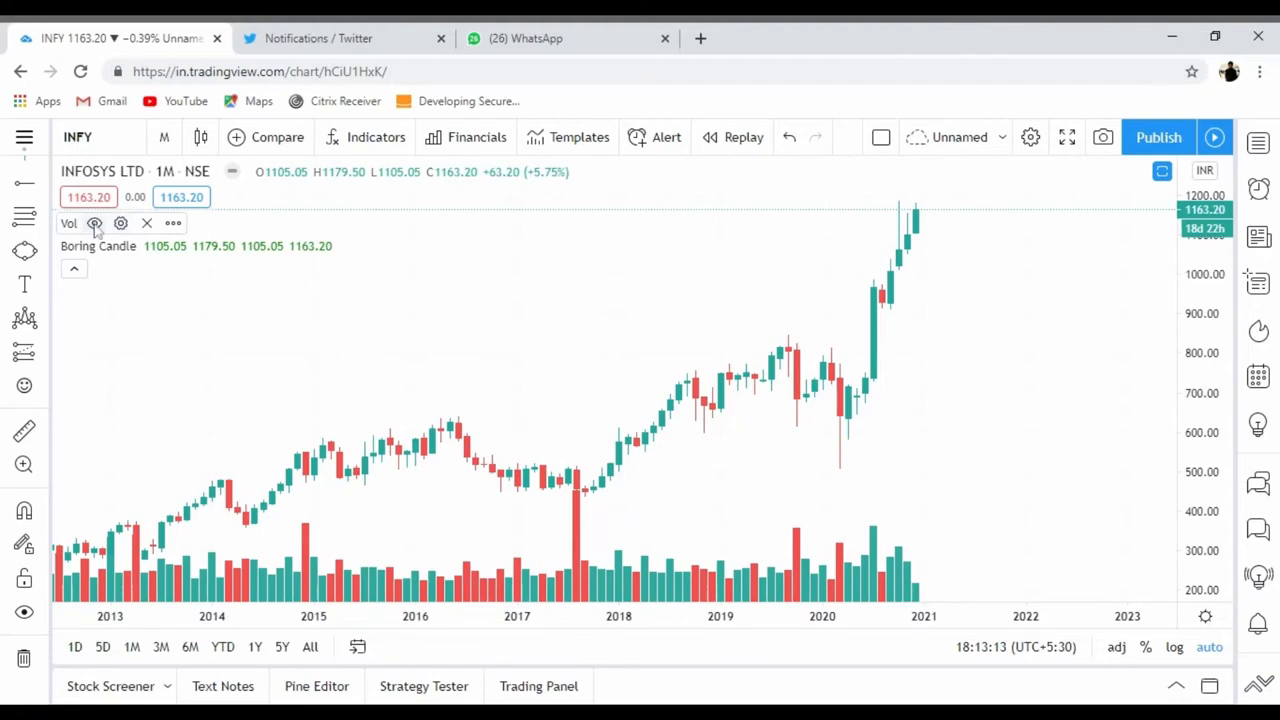
{"action": "left_click", "coordinate": [45, 218]}
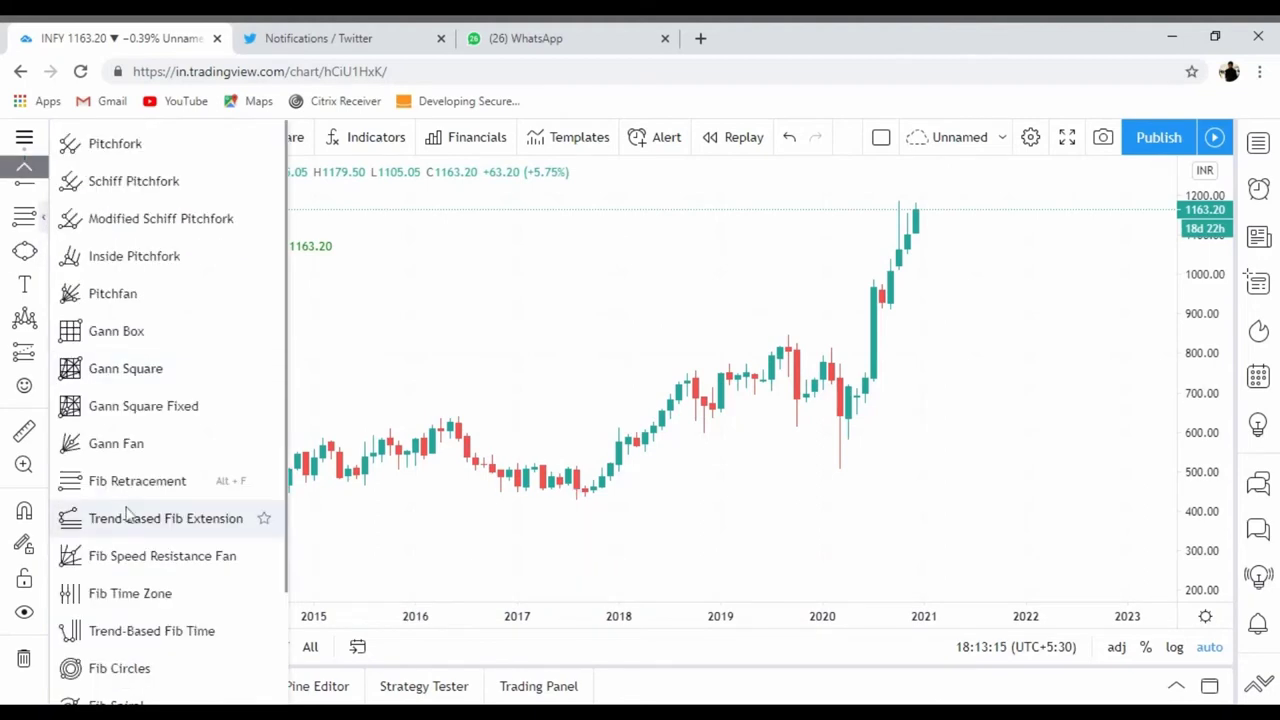
{"action": "left_click", "coordinate": [142, 520]}
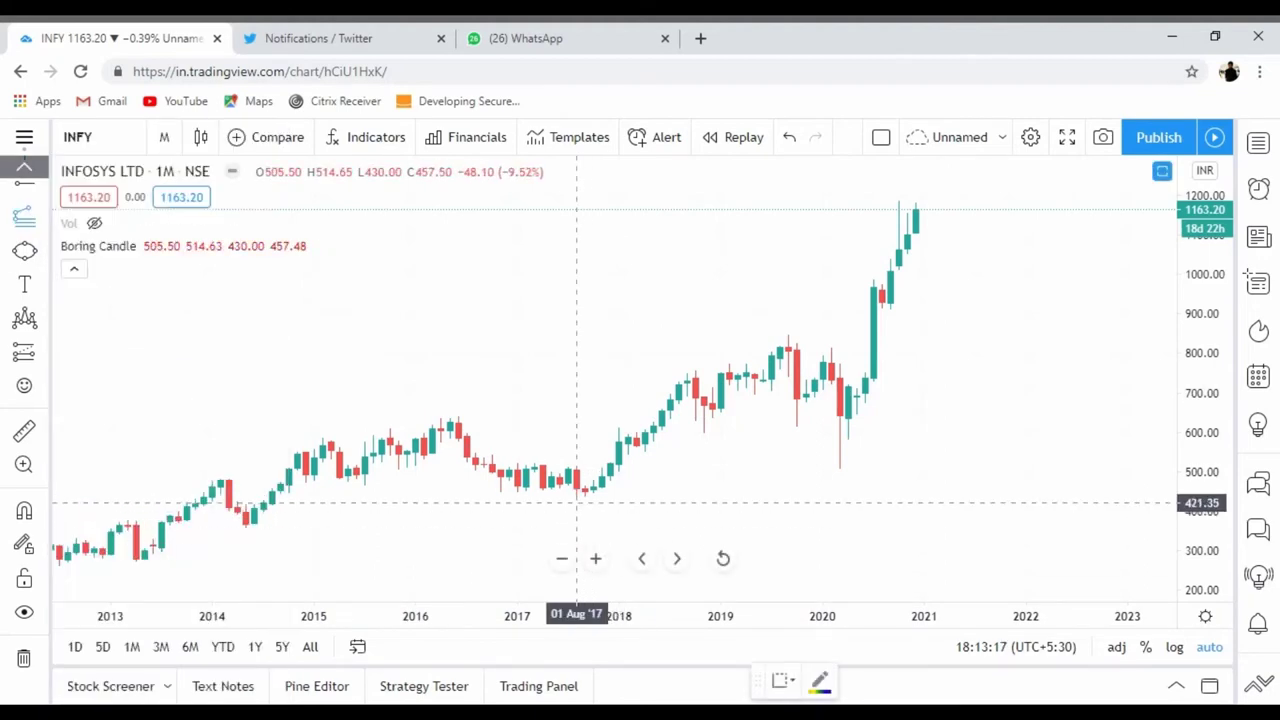
{"action": "left_click", "coordinate": [576, 502]}
{"action": "left_click", "coordinate": [737, 335]}
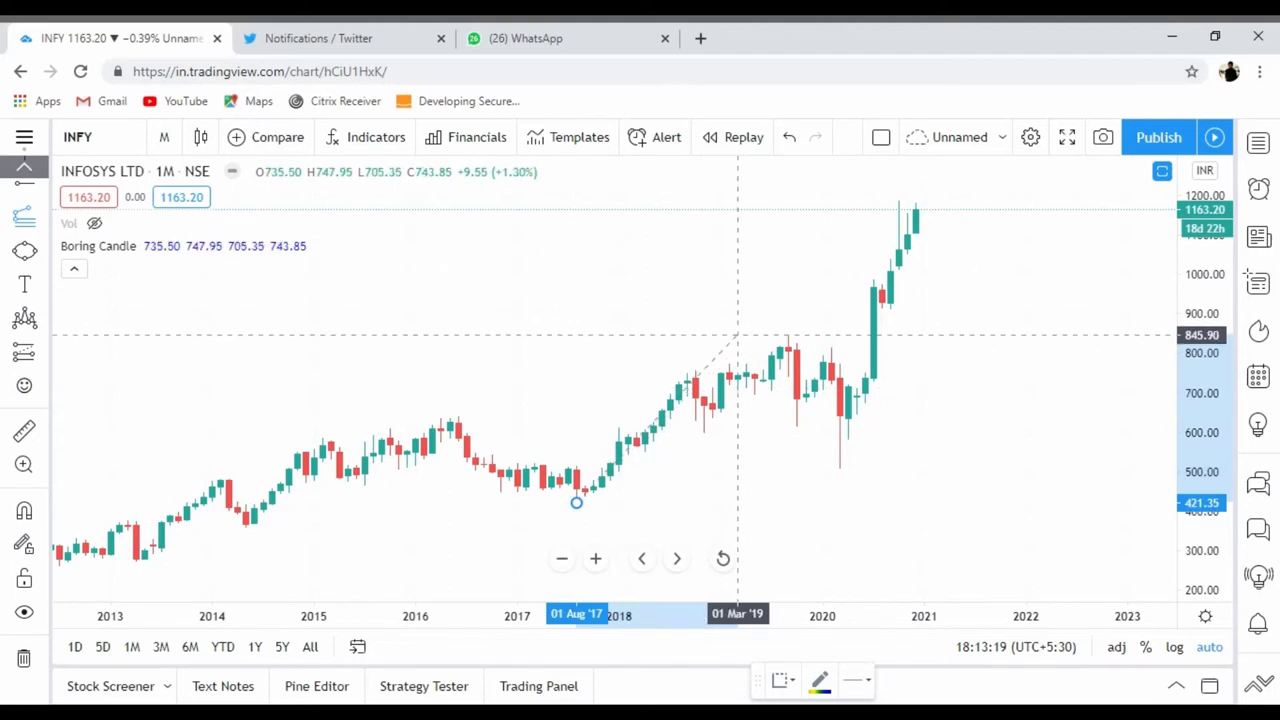
{"action": "left_click", "coordinate": [1110, 470]}
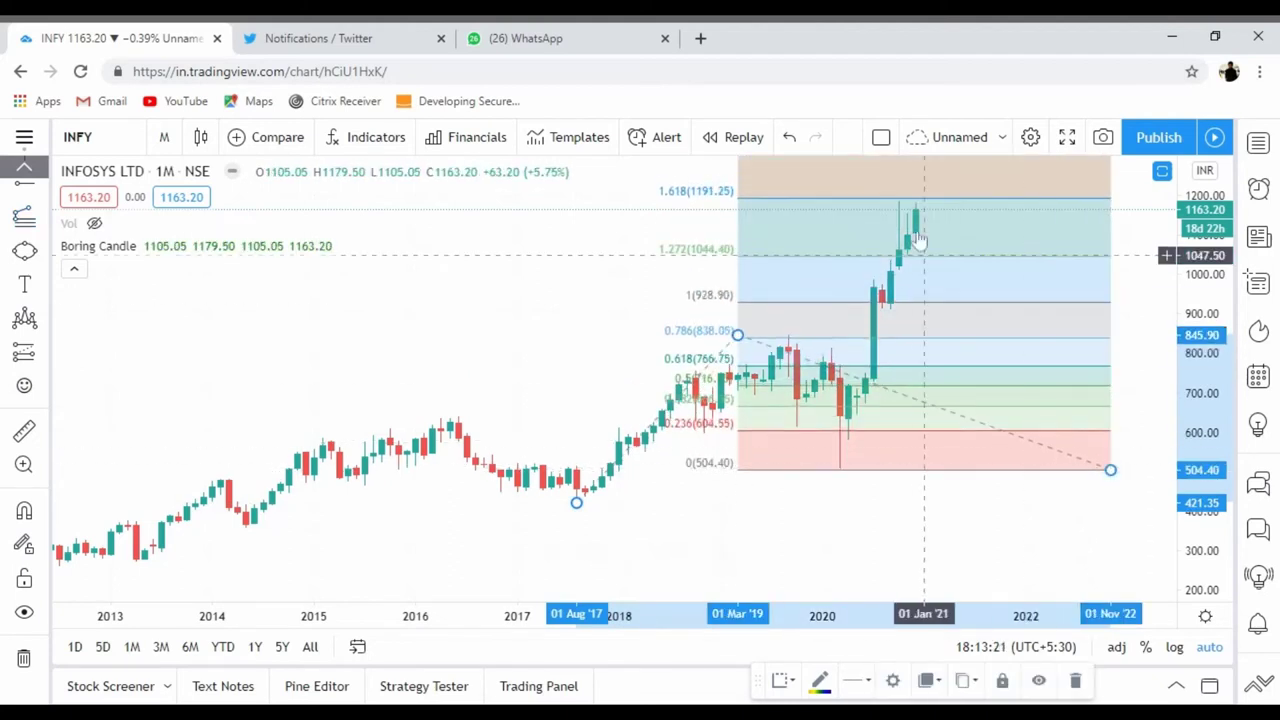
{"action": "left_click", "coordinate": [632, 255]}
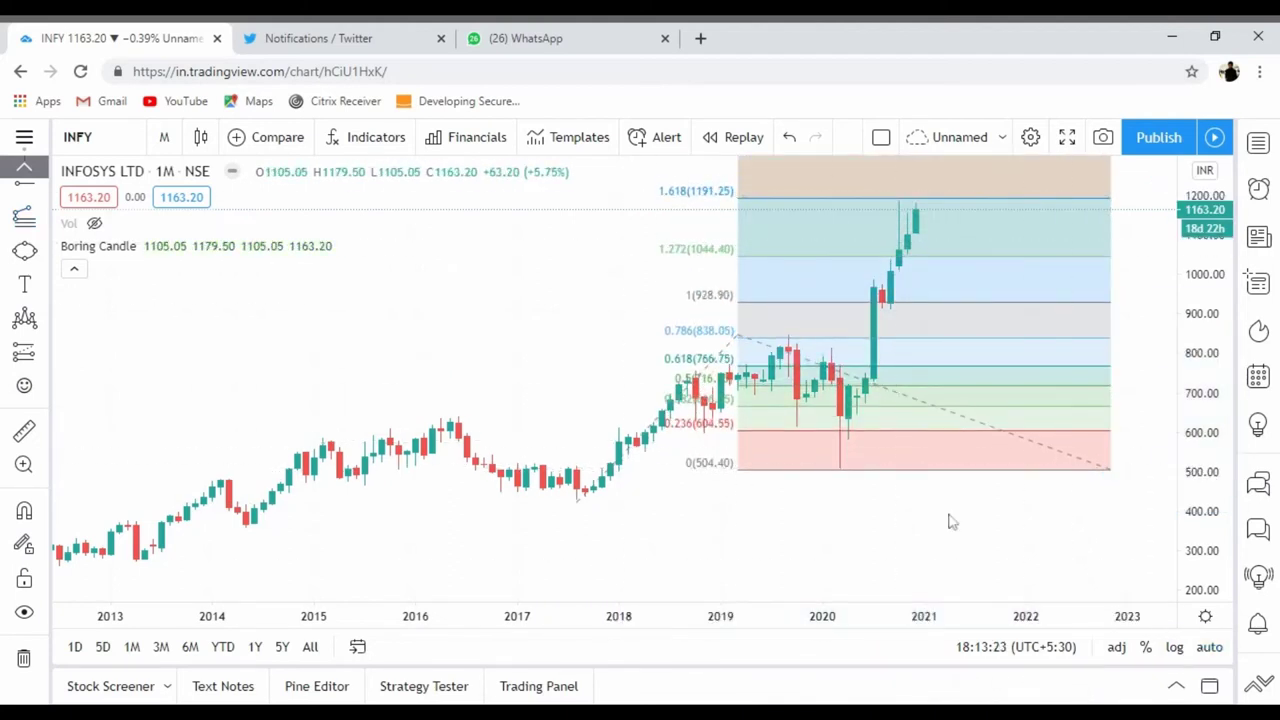
Step: Draw a horizontal ray along the extension's 2.618 level, at about 1616.70
{"action": "left_click_drag", "start_coordinate": [597, 317], "coordinate": [597, 503]}
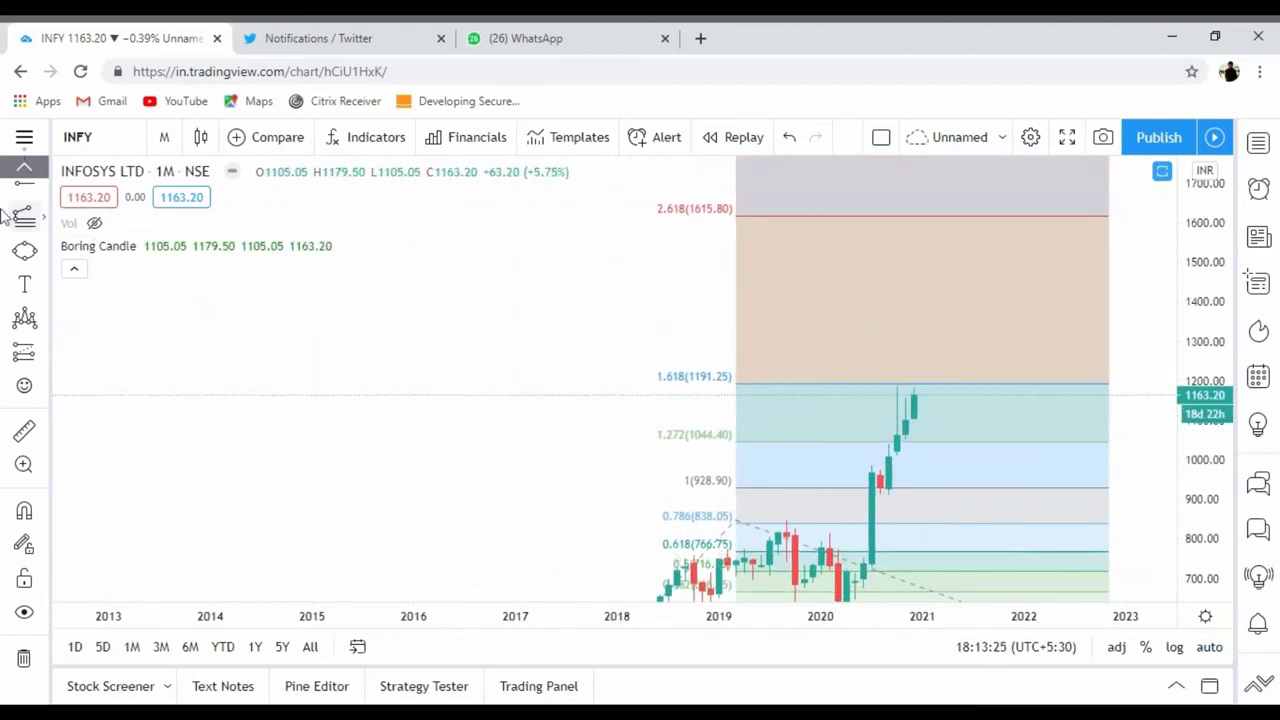
{"action": "left_click", "coordinate": [23, 185]}
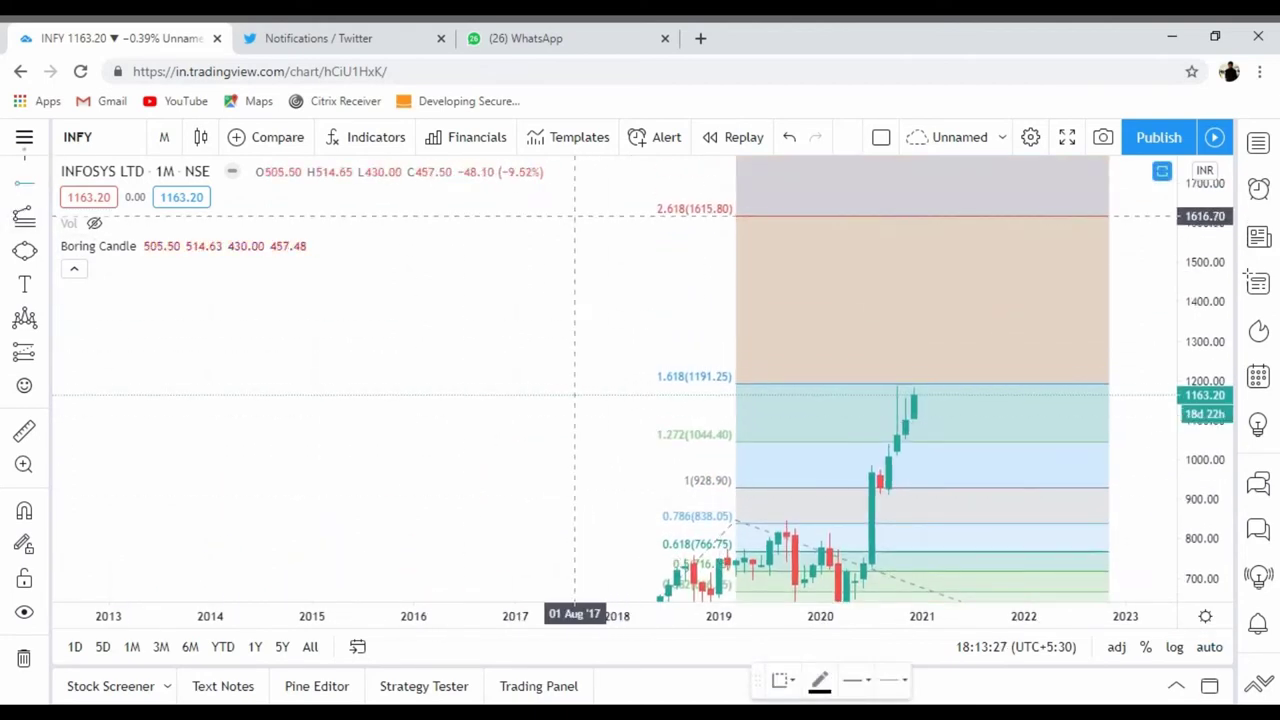
{"action": "left_click", "coordinate": [575, 215]}
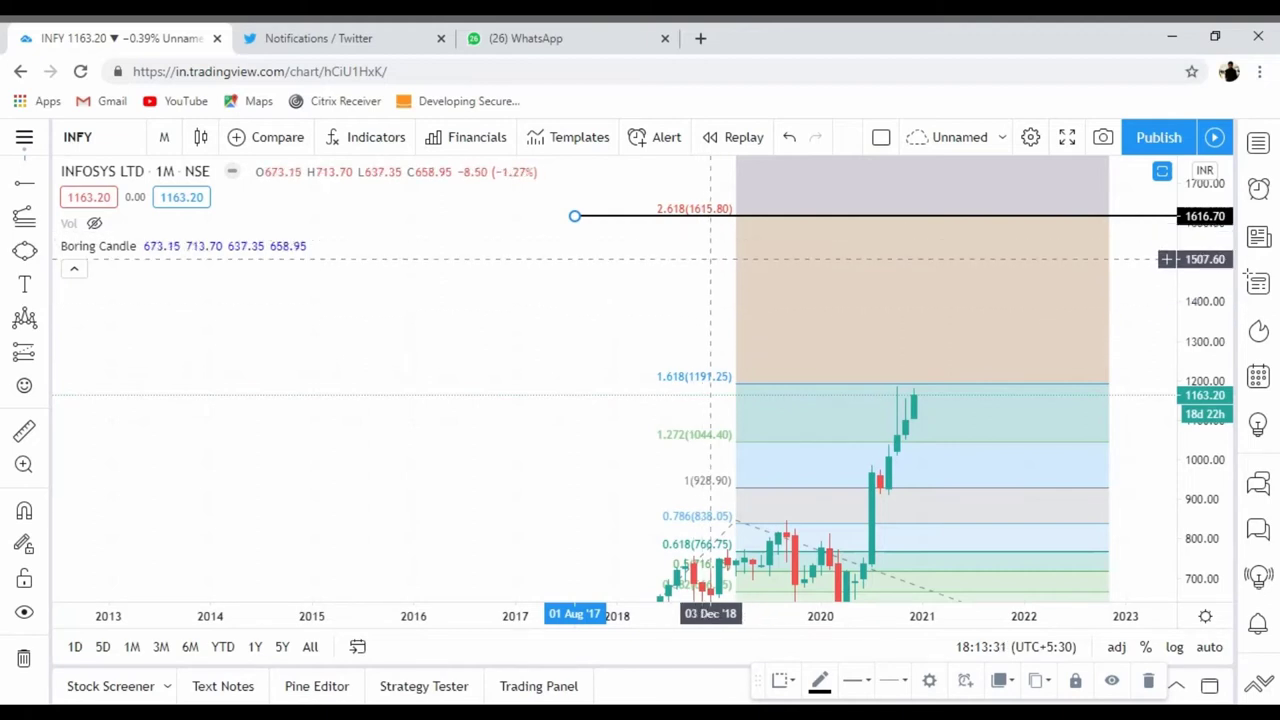
{"action": "left_click", "coordinate": [628, 271]}
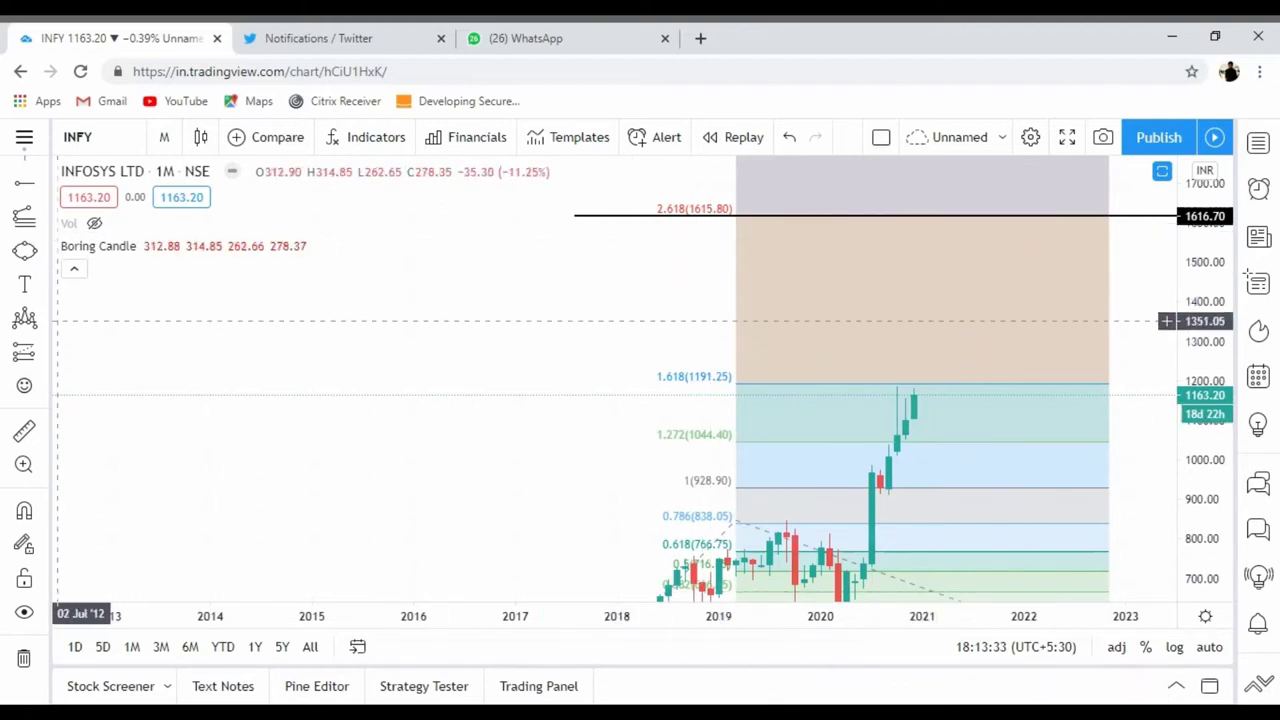
Step: Add a text note reading "CMP: 1163", "Target: 1260, 1400, 1600" and "SL:", and fit the price scale automatically
{"action": "left_click", "coordinate": [24, 284]}
{"action": "left_click", "coordinate": [905, 375]}
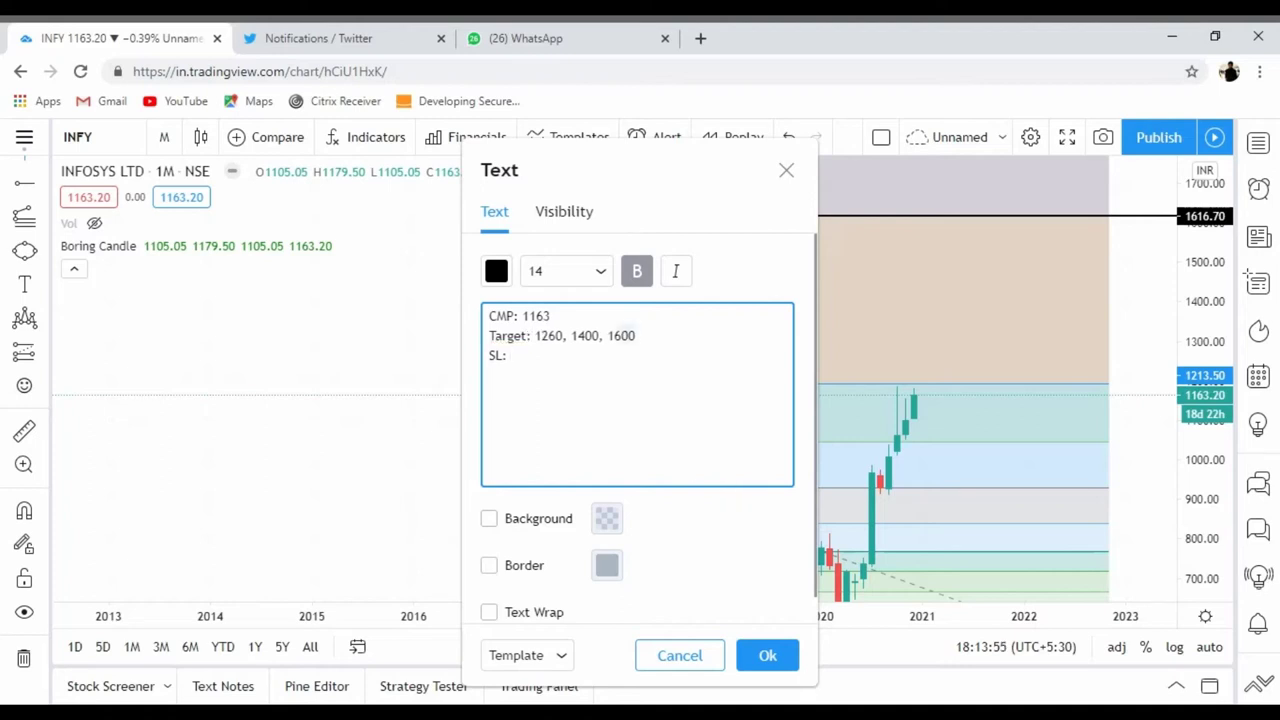
{"action": "left_click", "coordinate": [791, 663]}
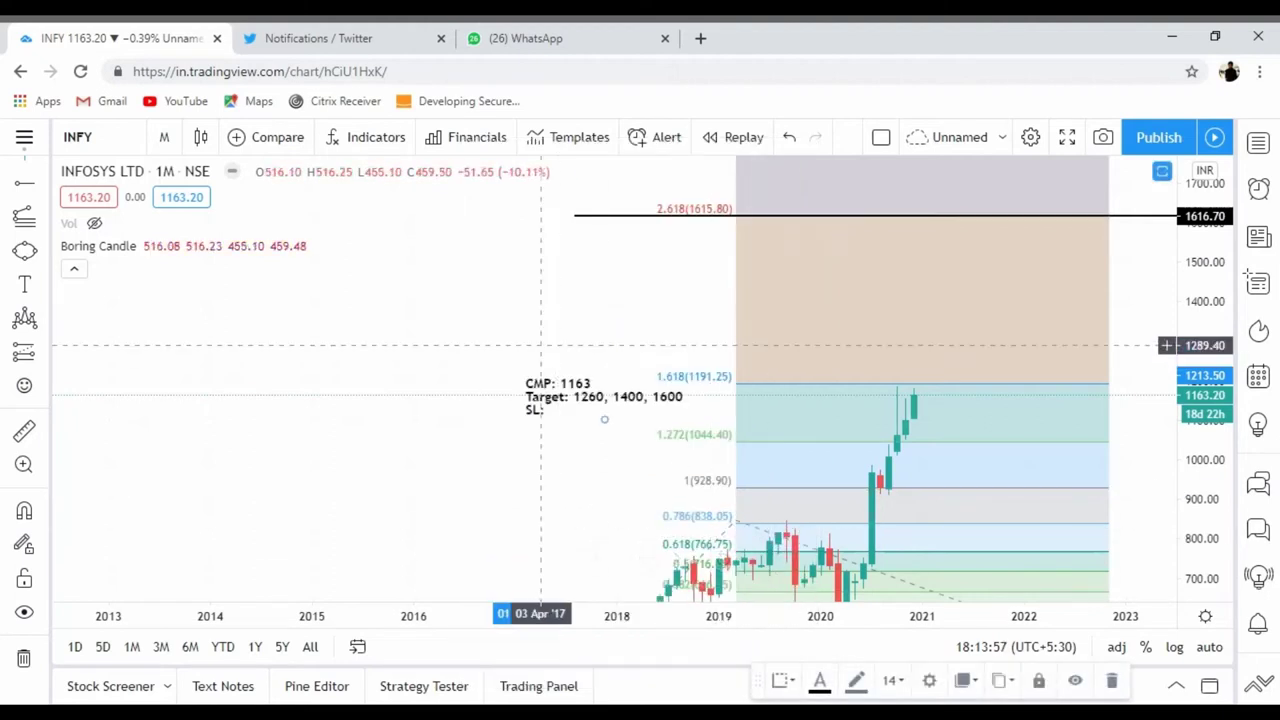
{"action": "left_click", "coordinate": [1210, 648]}
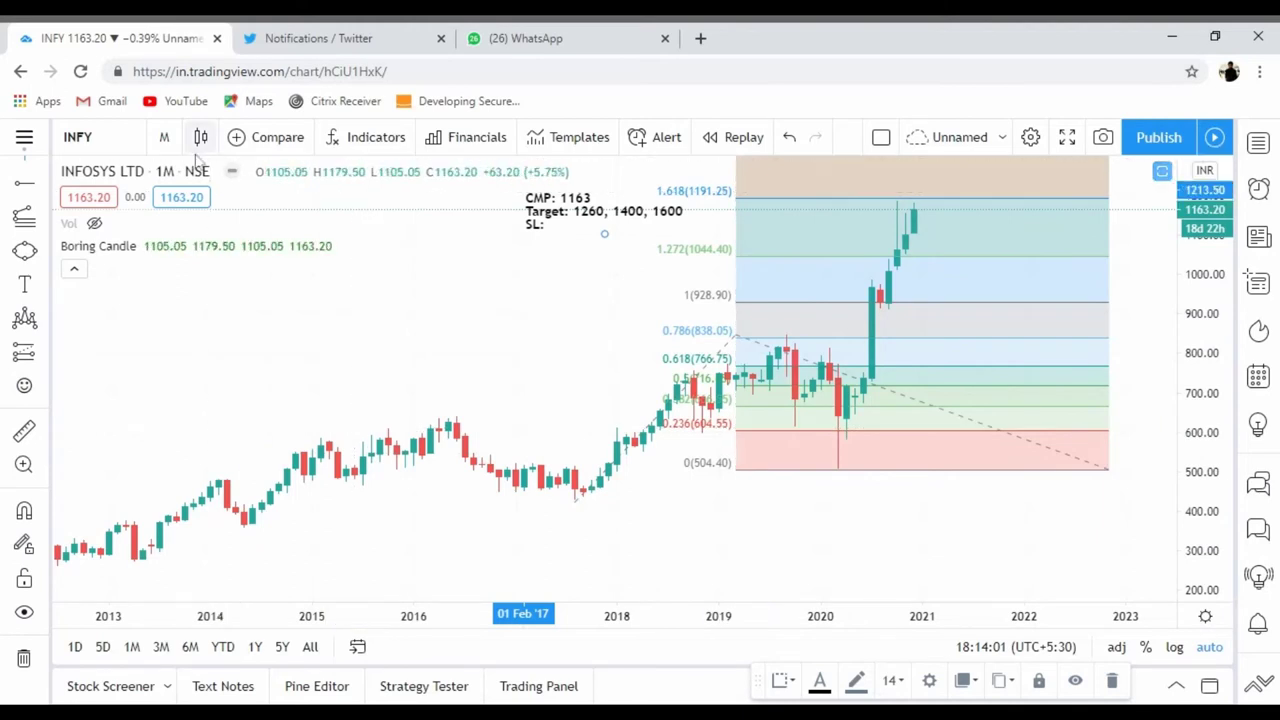
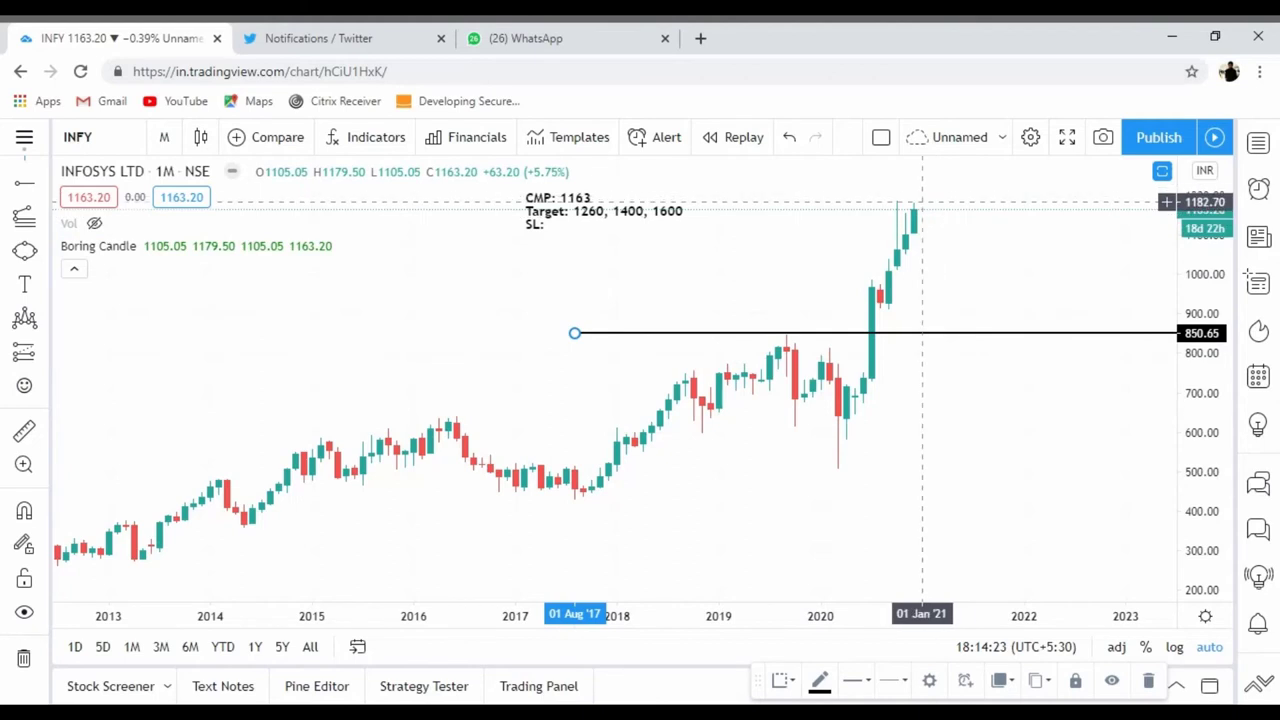
Step: Draw an arrow from about 1161.35 (February 2021) down to about 869.60 (October 2021), just above the horizontal ray, and delete it
{"action": "left_click", "coordinate": [44, 193]}
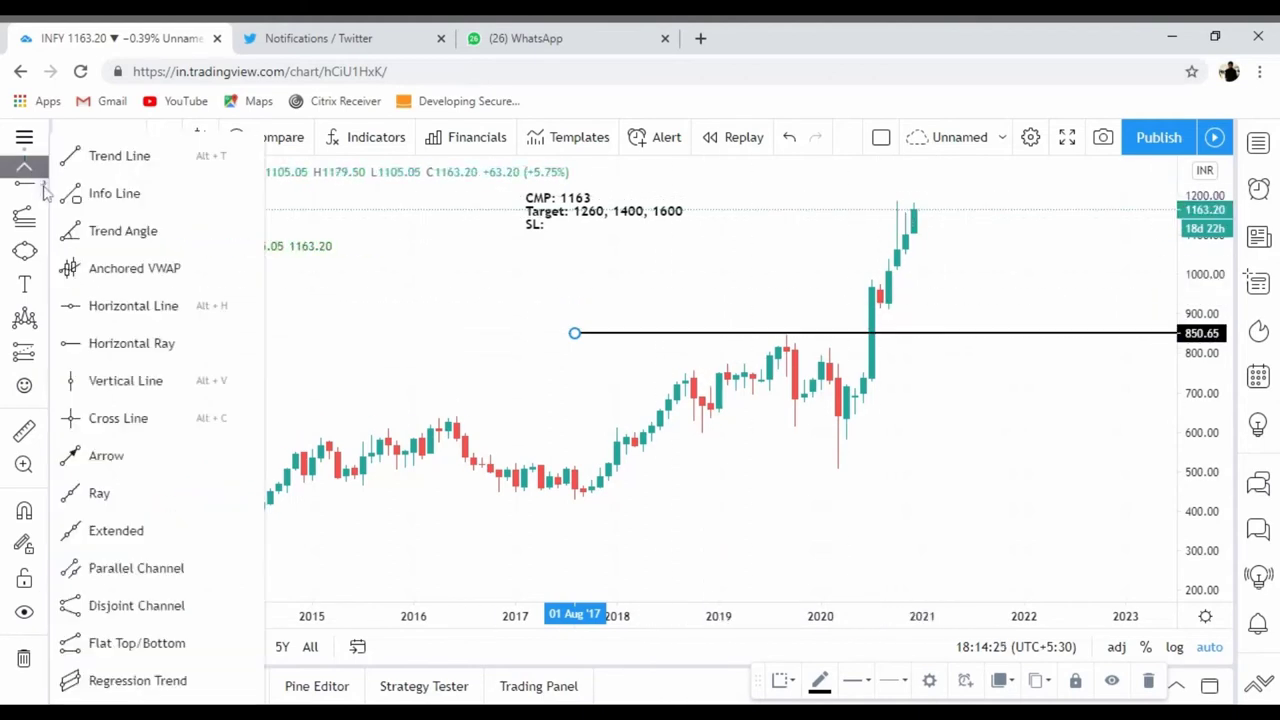
{"action": "left_click", "coordinate": [143, 460]}
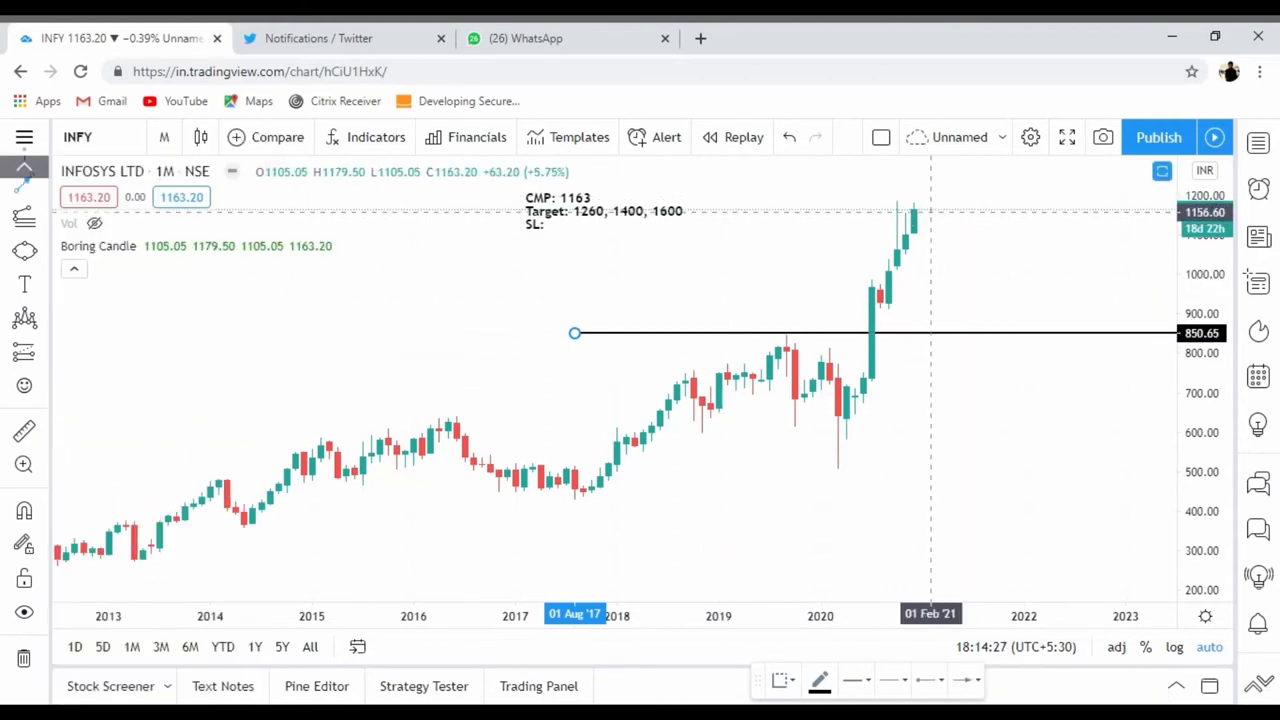
{"action": "left_click", "coordinate": [938, 213]}
{"action": "left_click", "coordinate": [998, 322]}
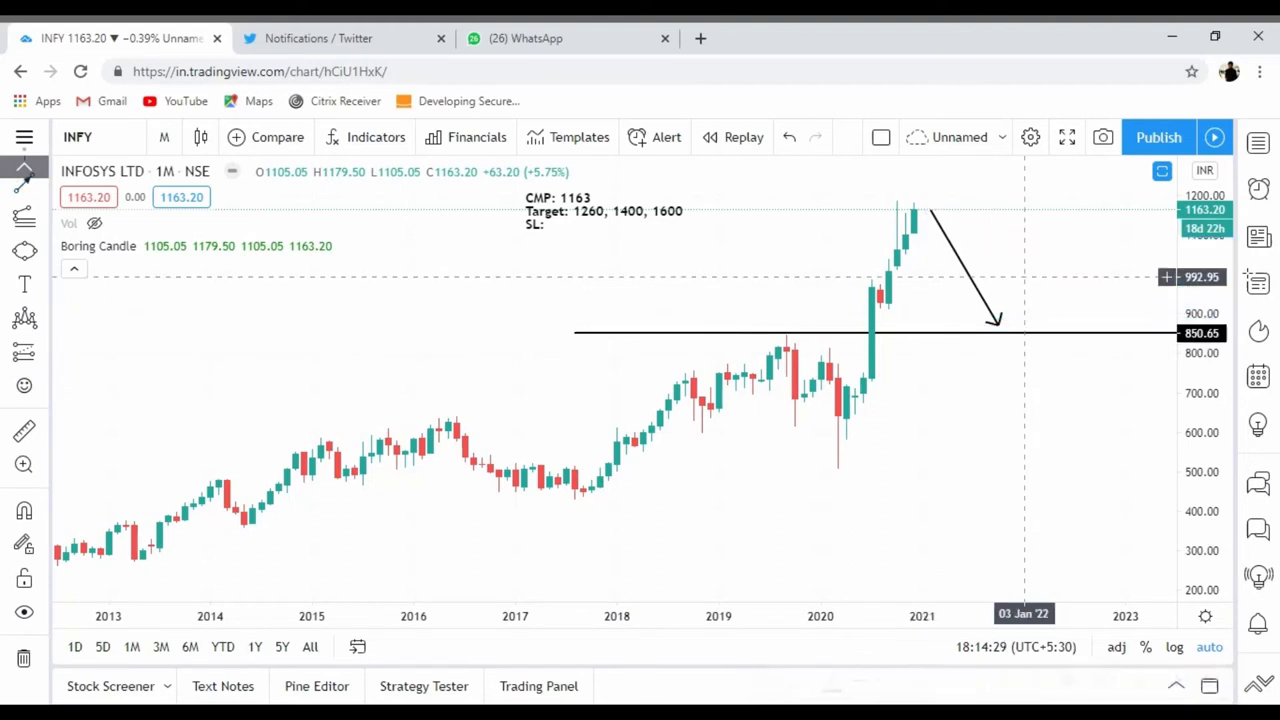
{"action": "left_click", "coordinate": [969, 274]}
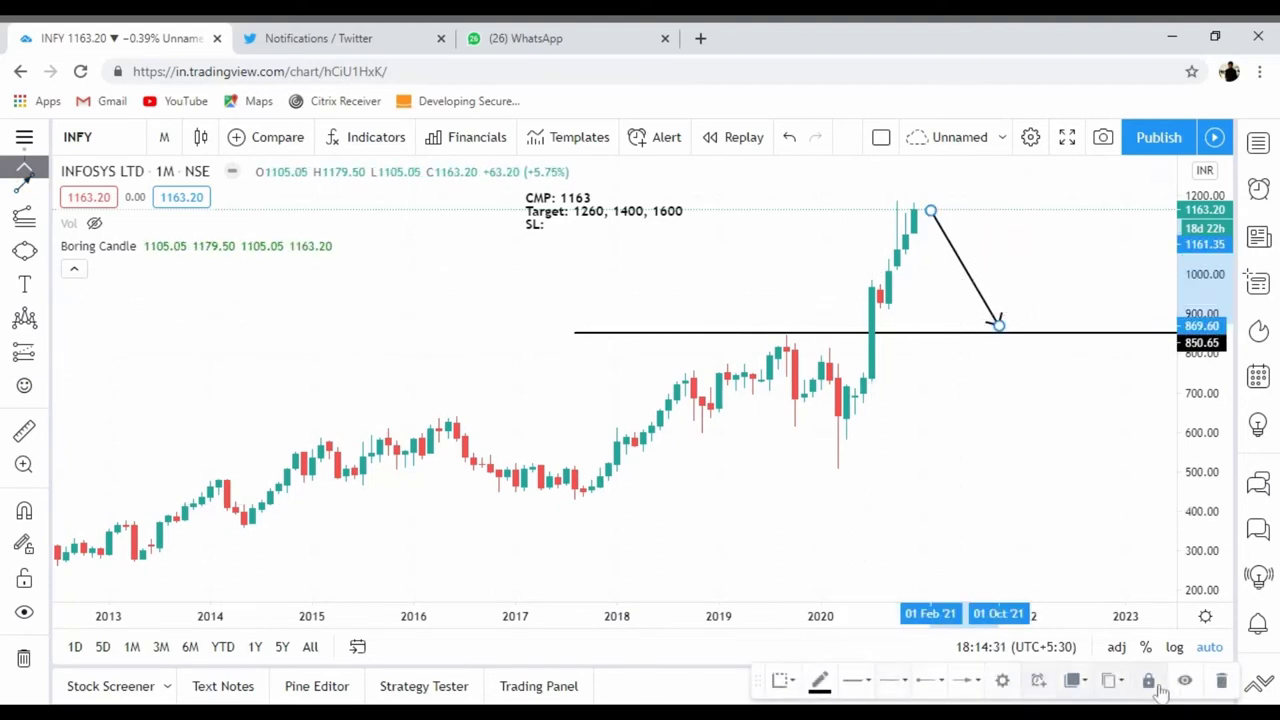
{"action": "left_click", "coordinate": [1221, 680]}
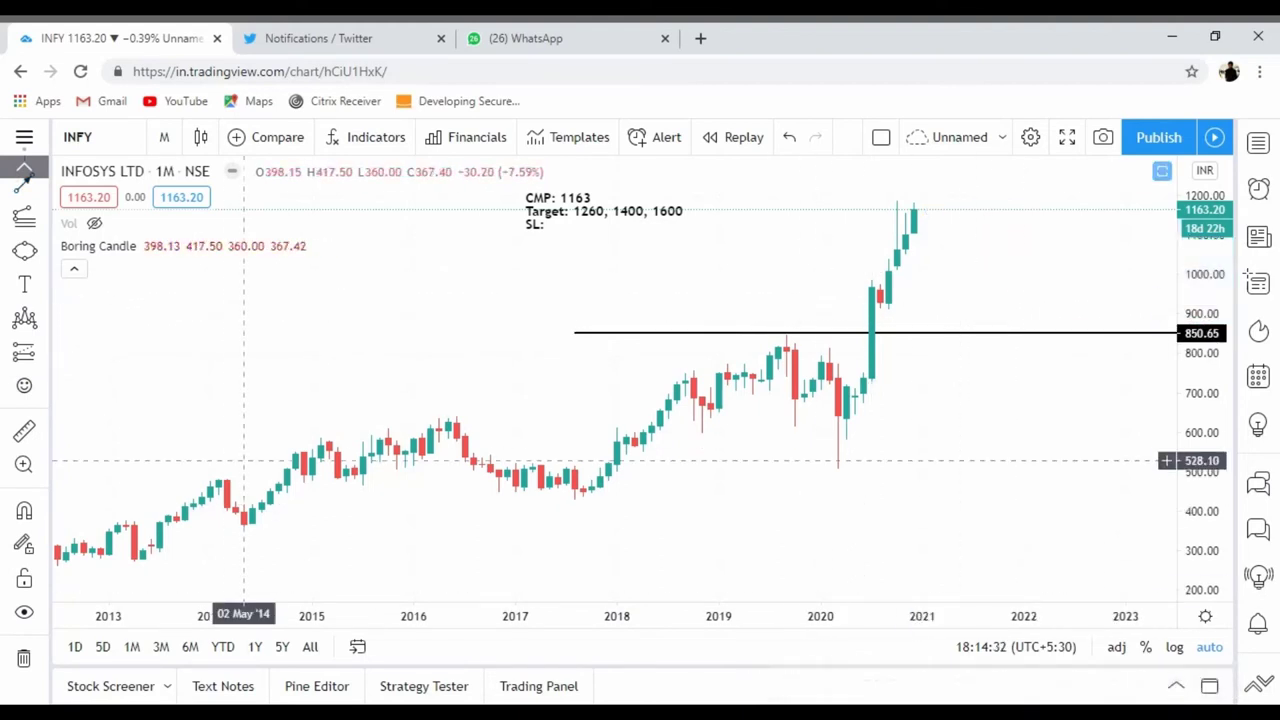
Step: On the 1-month chart, draw a Fib Retracement from about 430.85 (January 2018) to the recent high at about 1187.40 (July 2023)
{"action": "left_click", "coordinate": [45, 222]}
{"action": "left_click", "coordinate": [150, 481]}
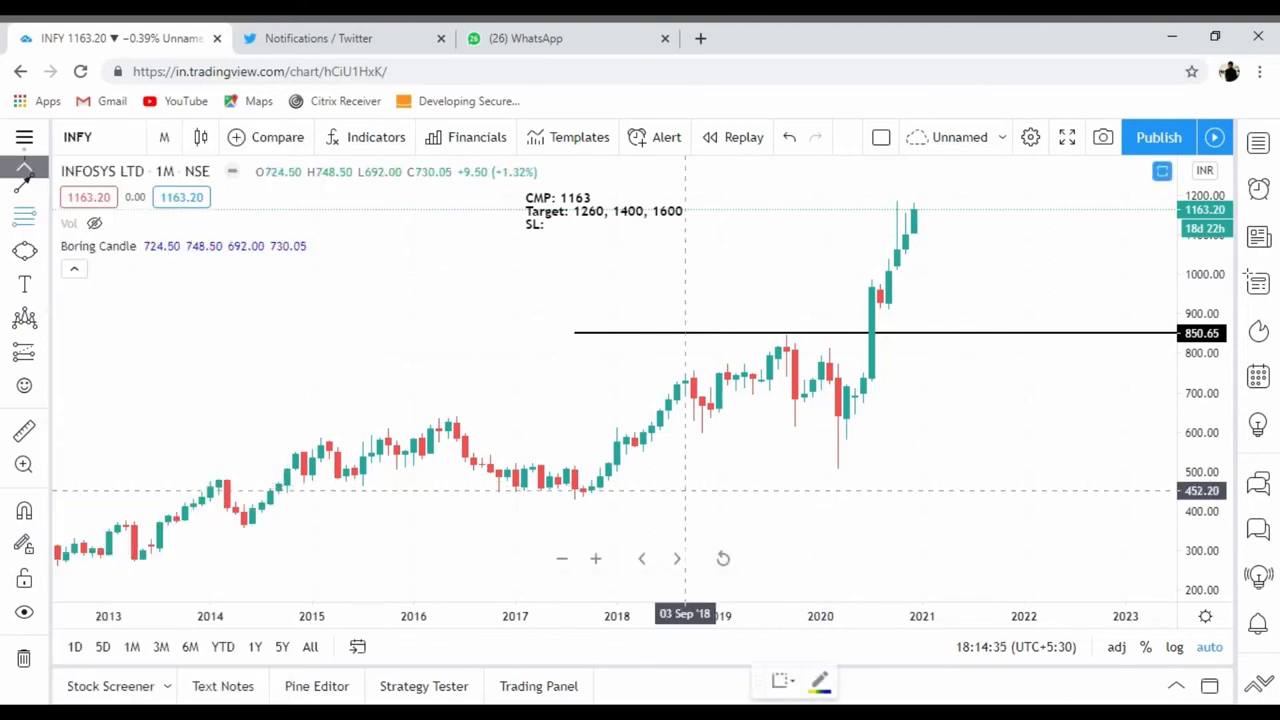
{"action": "left_click", "coordinate": [616, 498]}
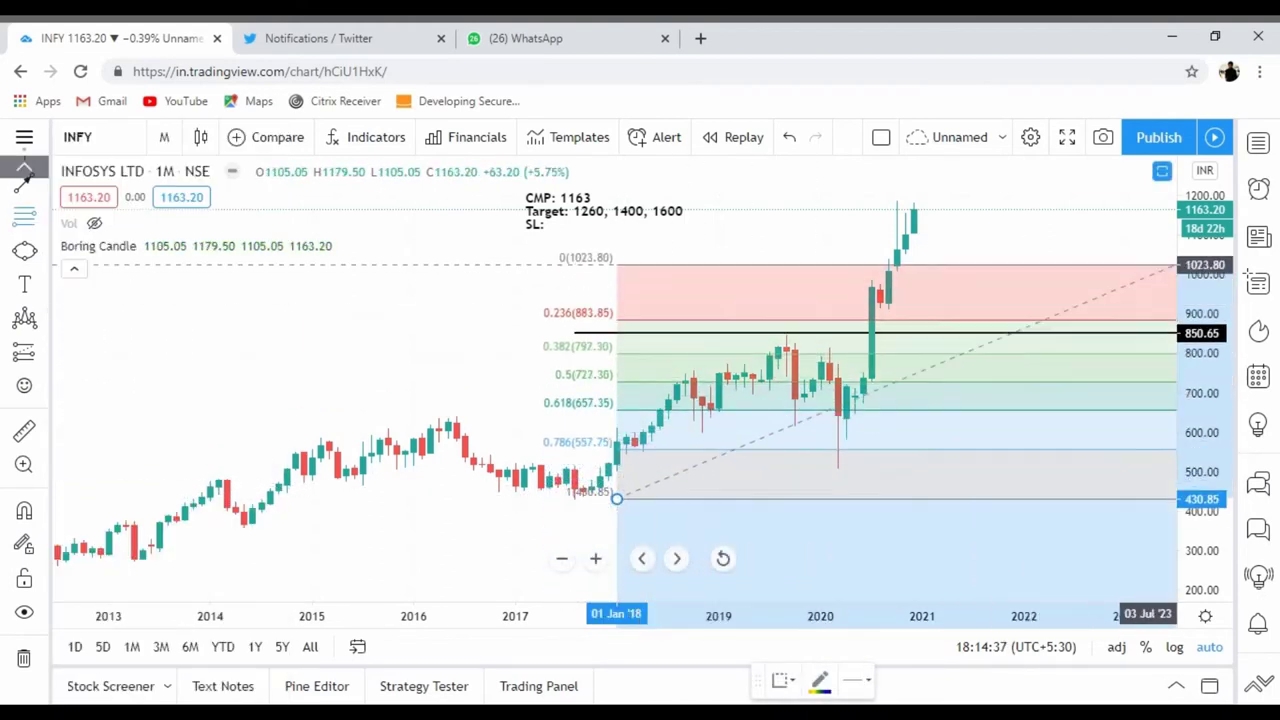
{"action": "left_click", "coordinate": [1170, 203]}
{"action": "left_click", "coordinate": [1166, 210]}
{"action": "left_click", "coordinate": [430, 283]}
Step: Draw horizontal rays near the retracement's 0.236 and 0.382 levels, at about 1009.55 and 902.80, and delete the retracement
{"action": "left_click", "coordinate": [43, 190]}
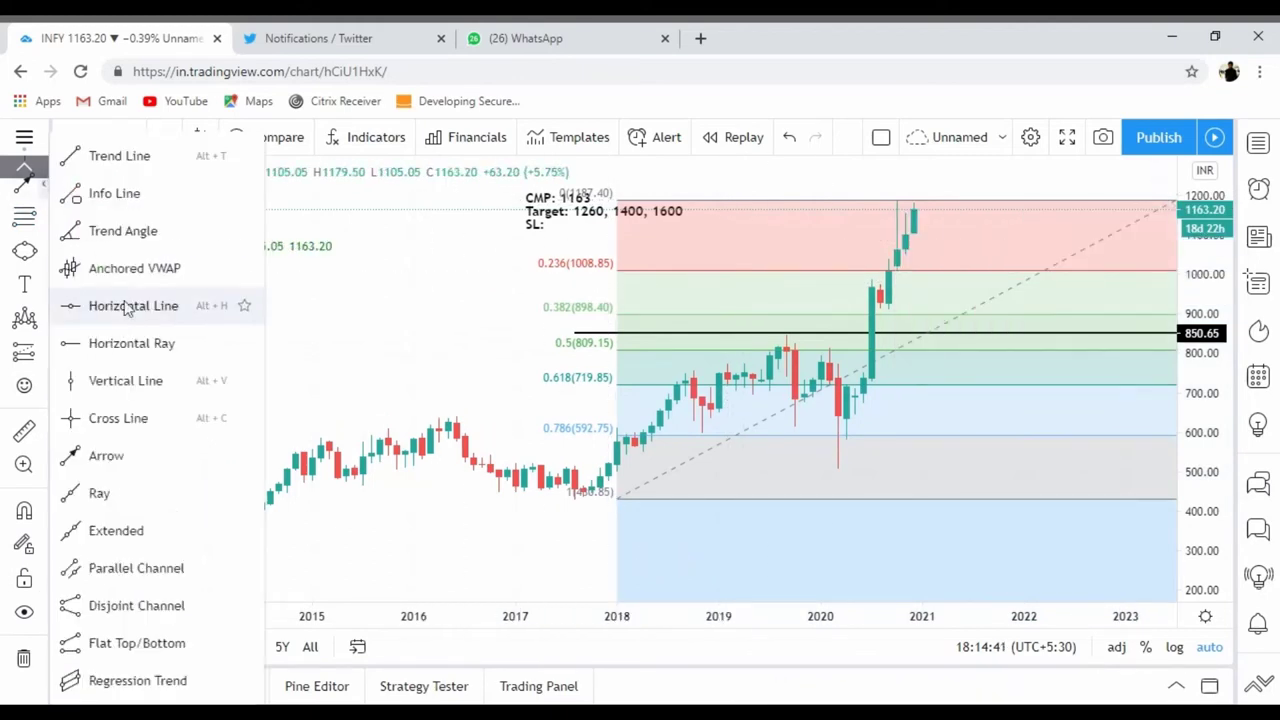
{"action": "left_click", "coordinate": [110, 340]}
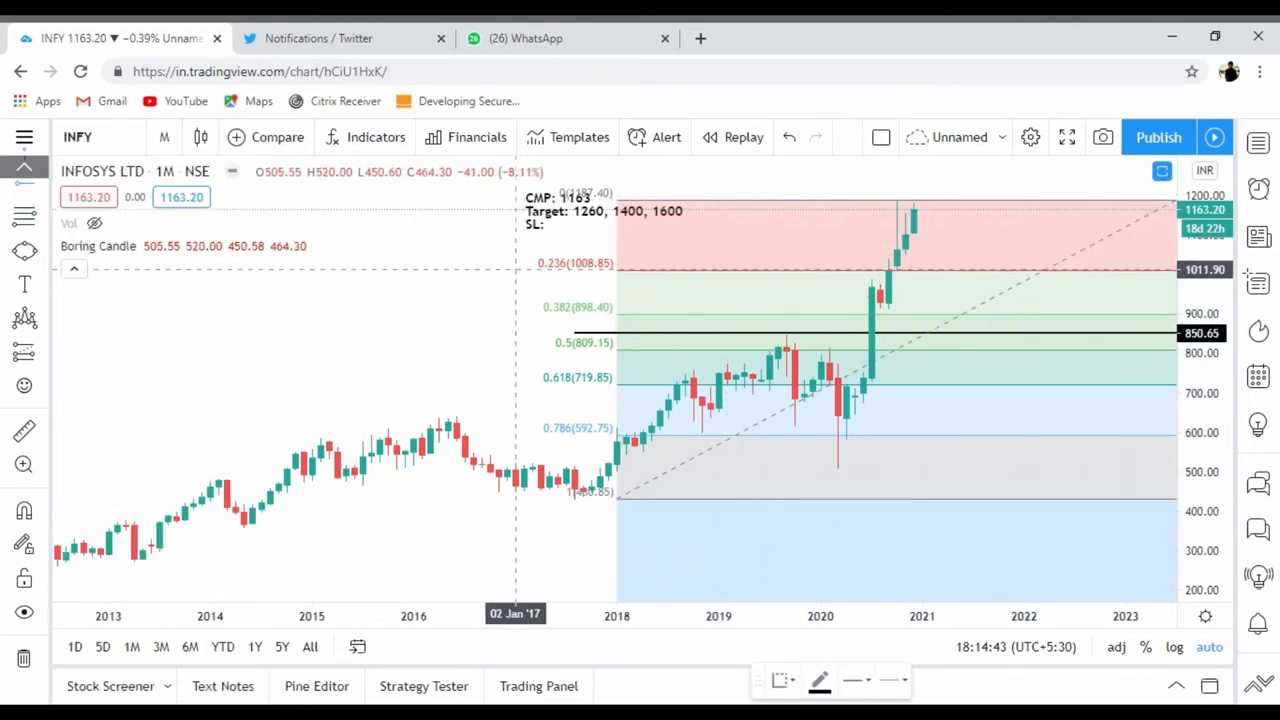
{"action": "left_click", "coordinate": [507, 270]}
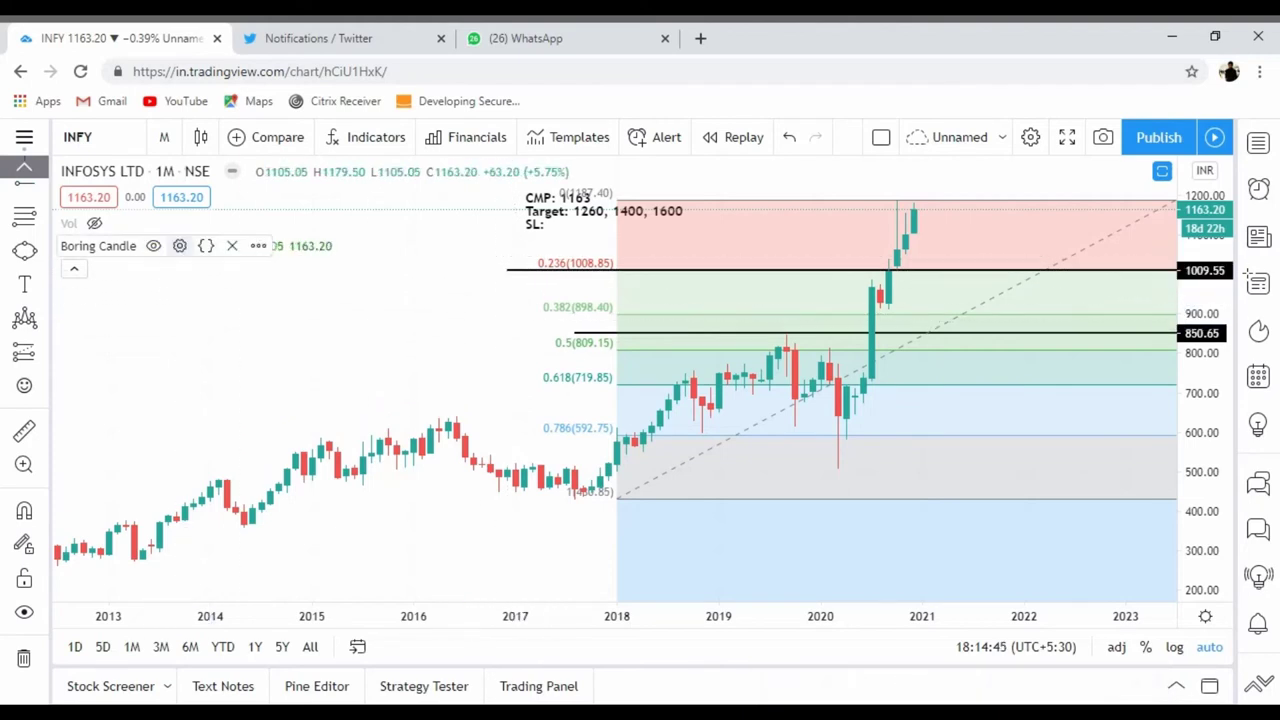
{"action": "left_click", "coordinate": [26, 190]}
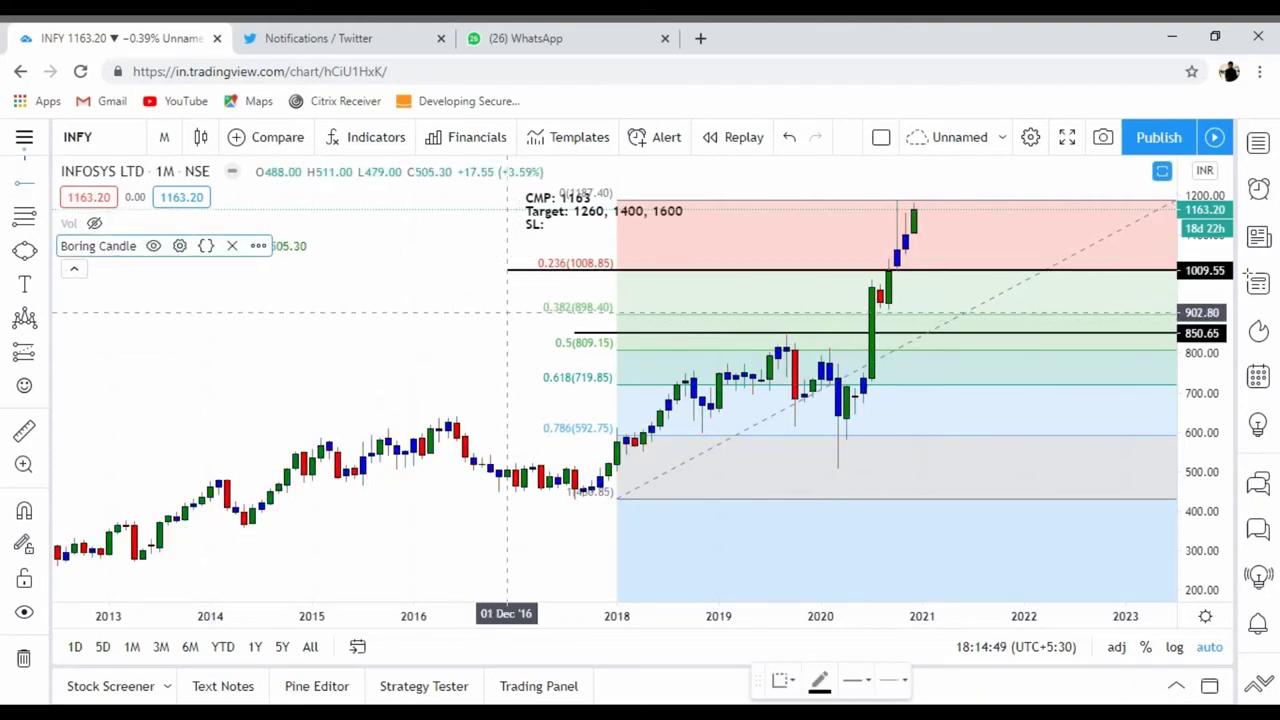
{"action": "left_click", "coordinate": [507, 312]}
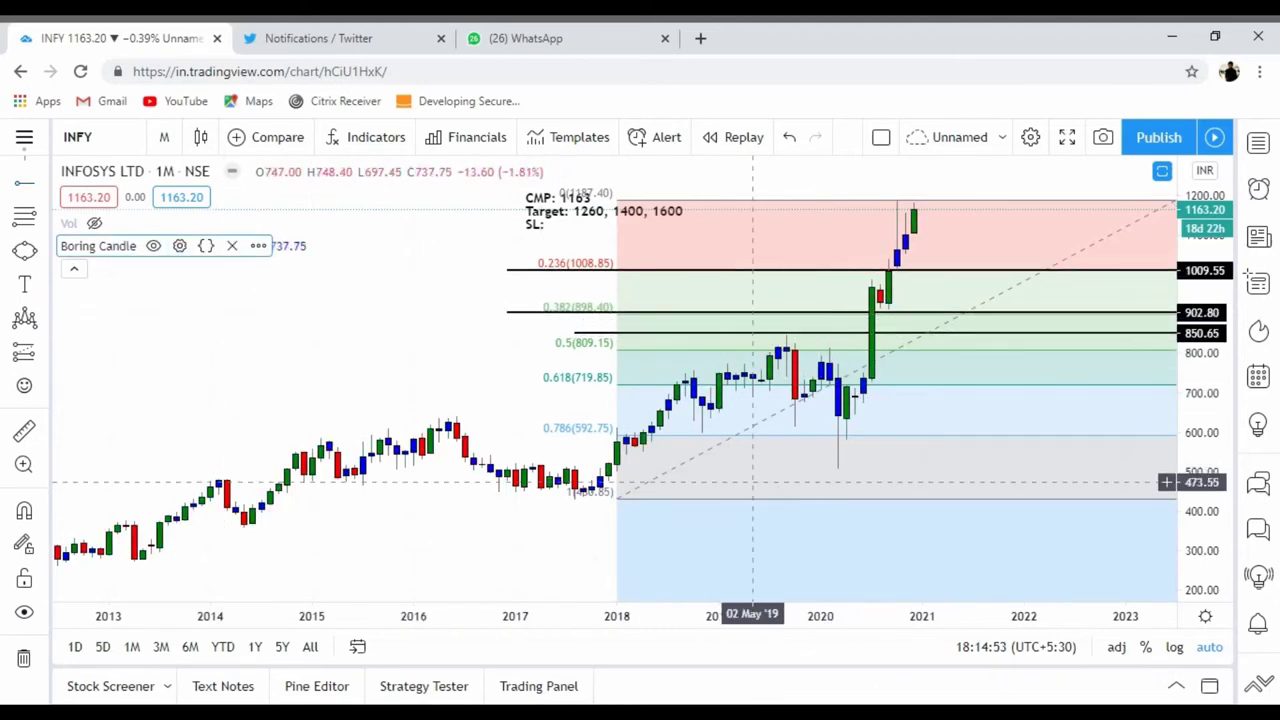
{"action": "left_click", "coordinate": [617, 313]}
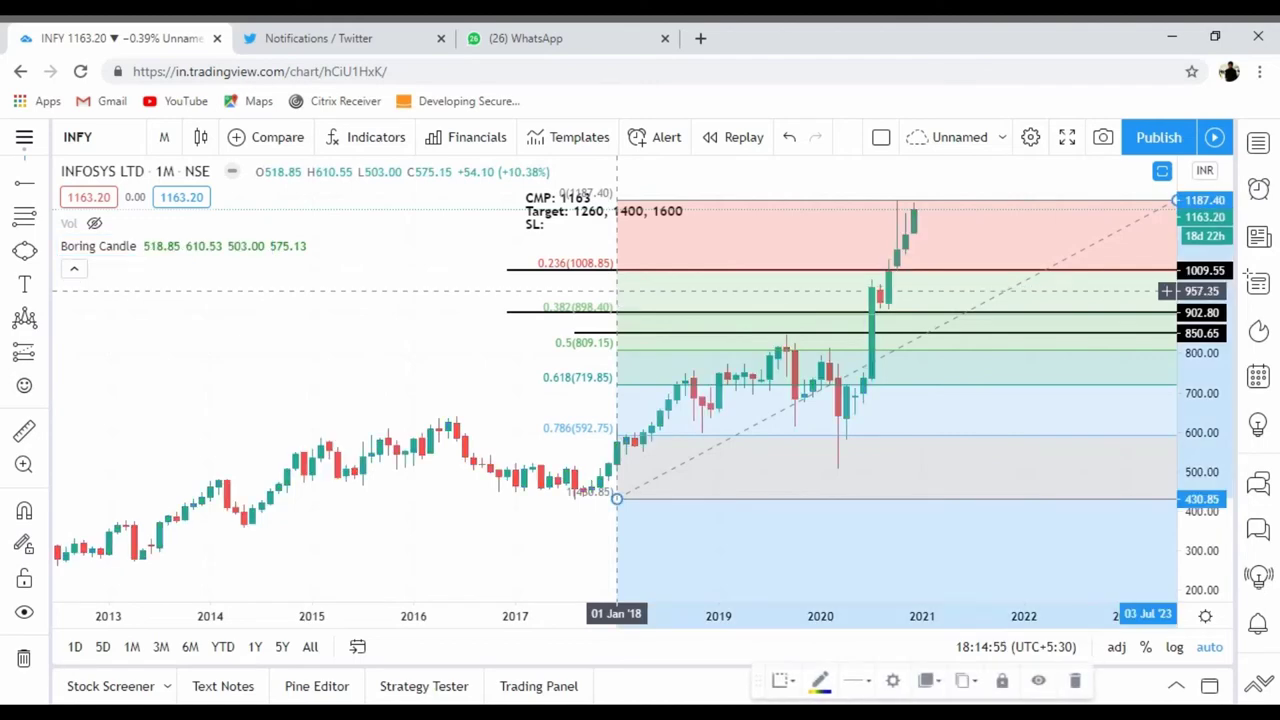
{"action": "left_click", "coordinate": [1076, 680]}
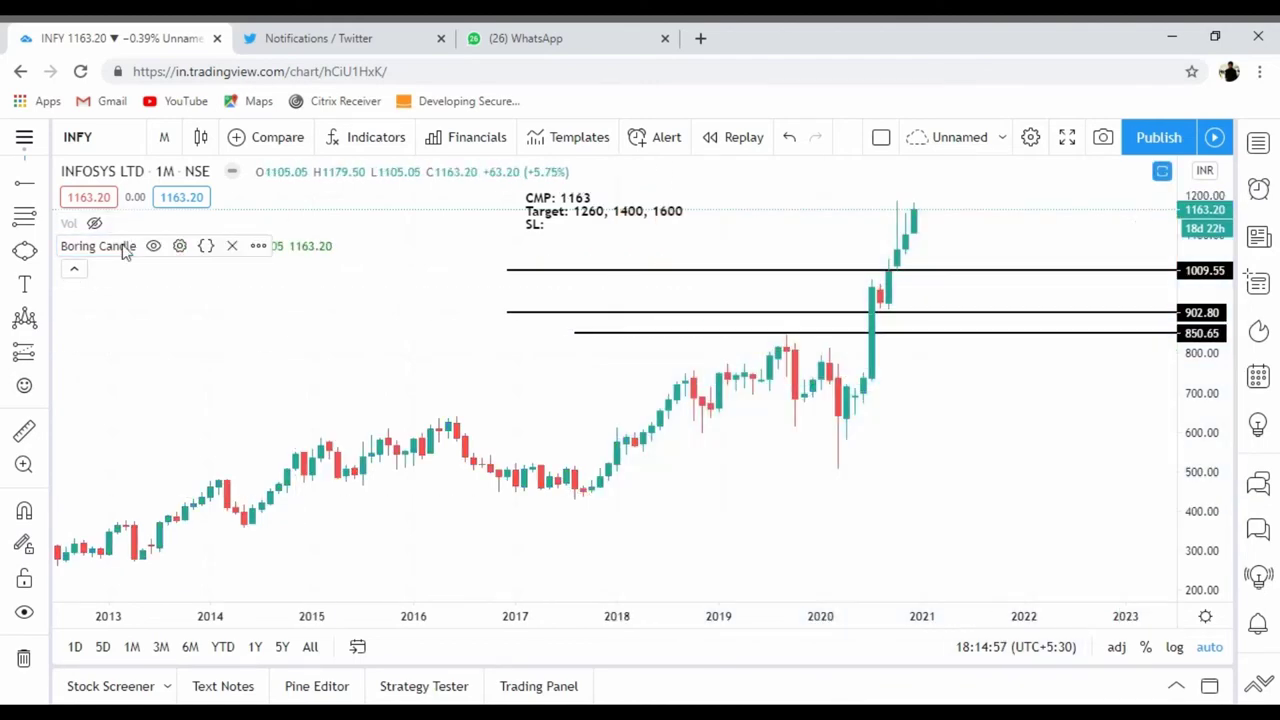
Step: On the 1-day chart, draw a horizontal ray from early October 2020 at about 1058.90, along the early November lows
{"action": "left_click", "coordinate": [164, 137]}
{"action": "left_click", "coordinate": [178, 449]}
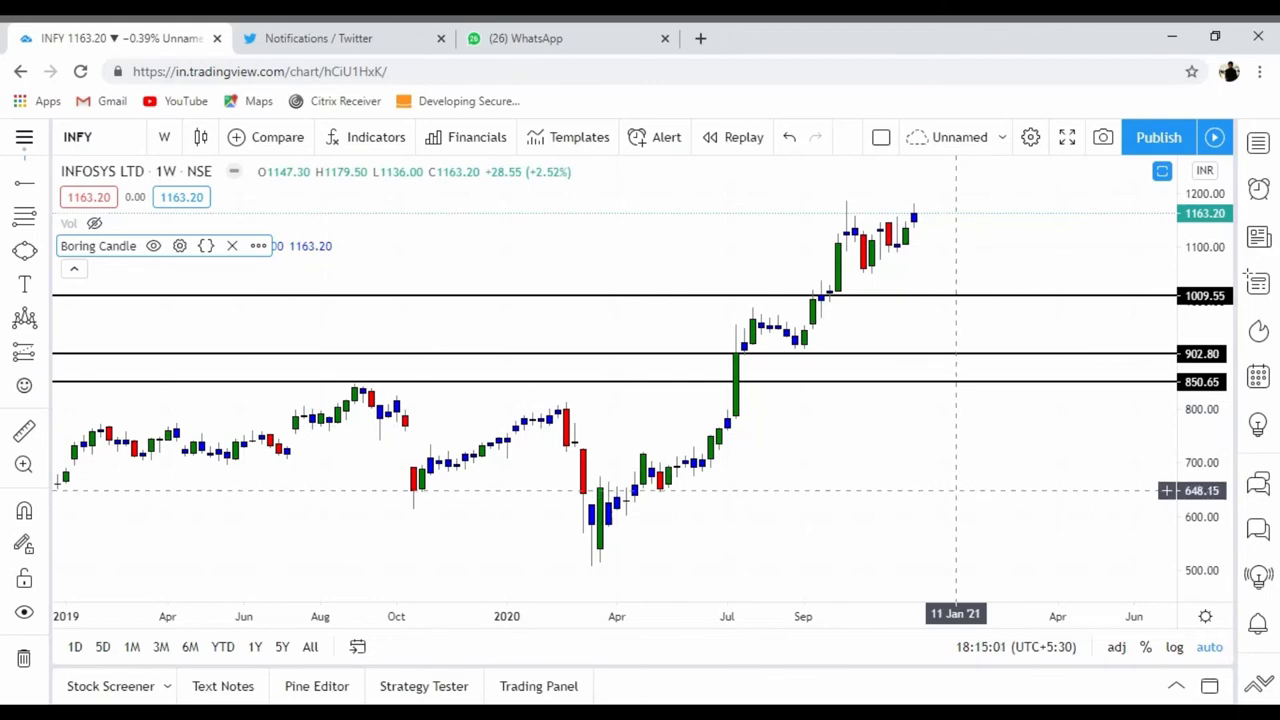
{"action": "left_click", "coordinate": [164, 137]}
{"action": "left_click", "coordinate": [170, 420]}
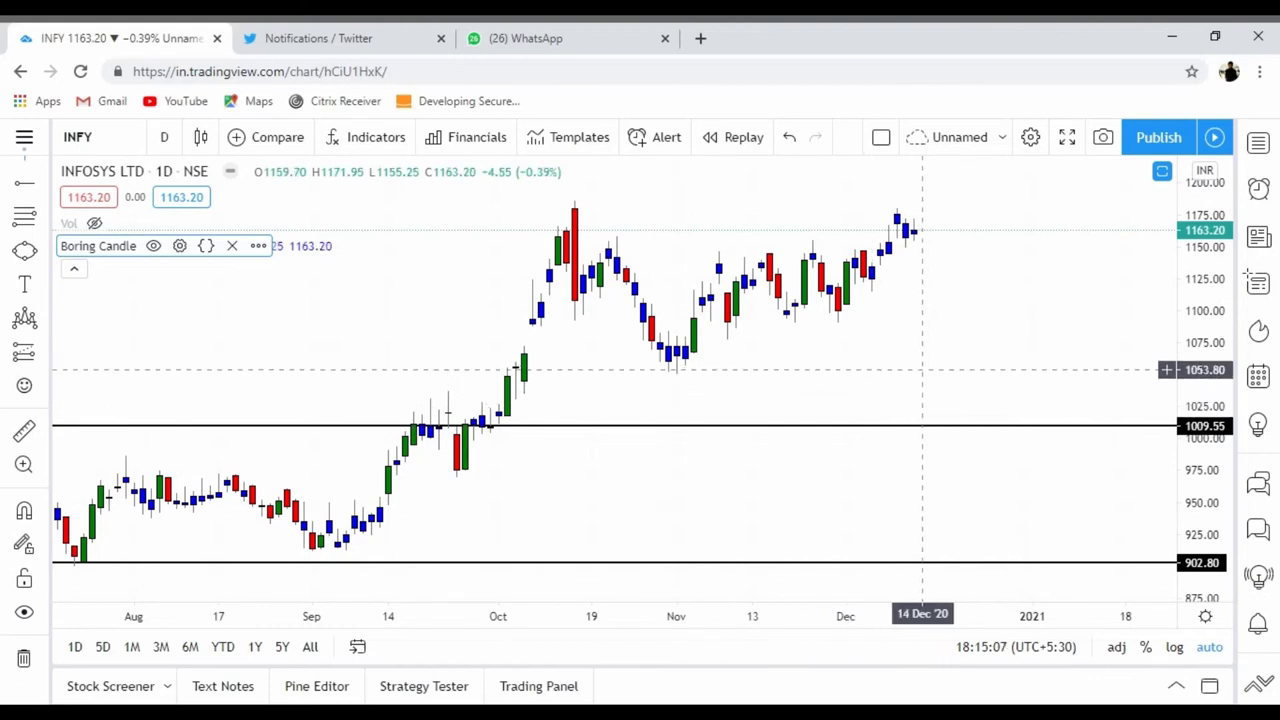
{"action": "left_click", "coordinate": [24, 183]}
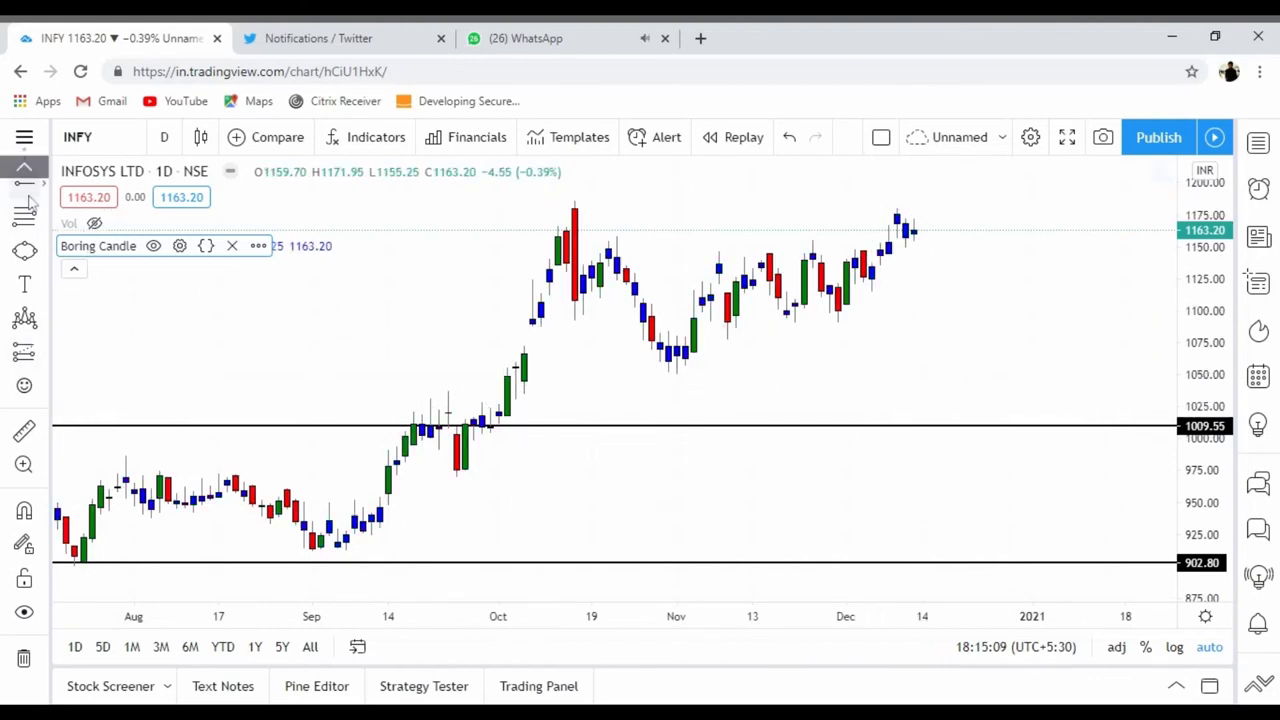
{"action": "left_click", "coordinate": [515, 363]}
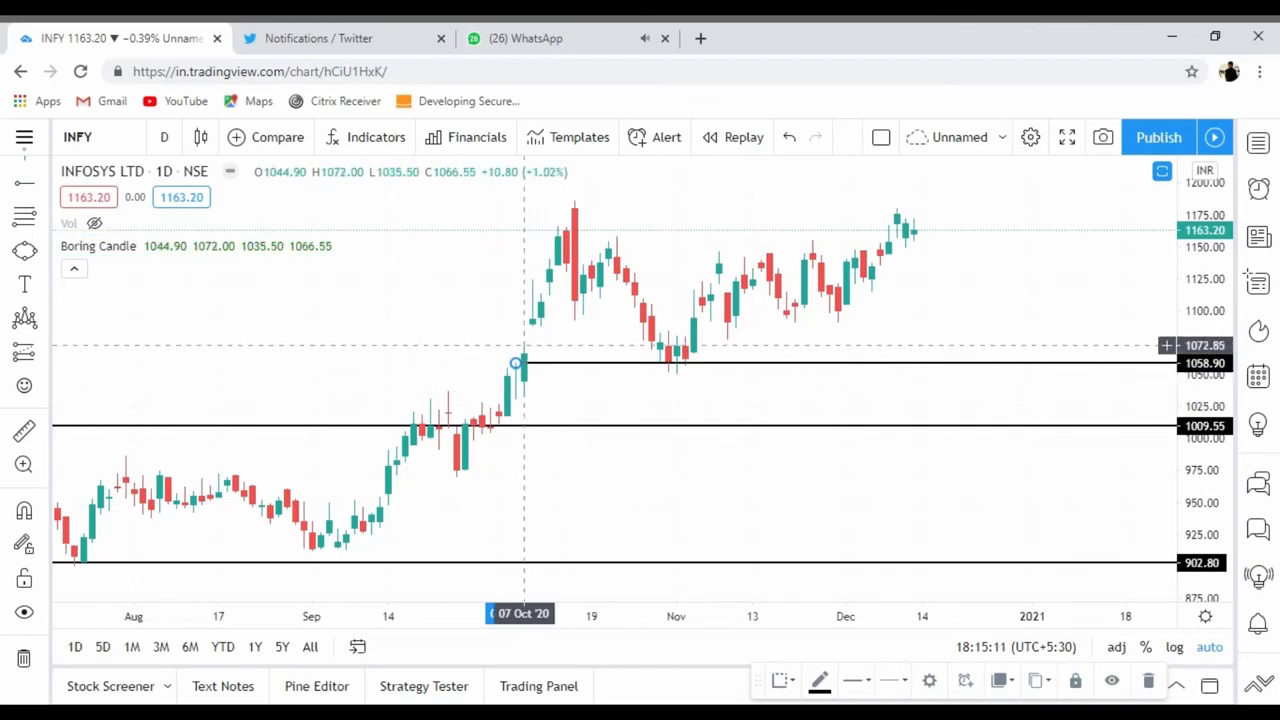
{"action": "left_click", "coordinate": [541, 441]}
{"action": "left_click", "coordinate": [96, 246]}
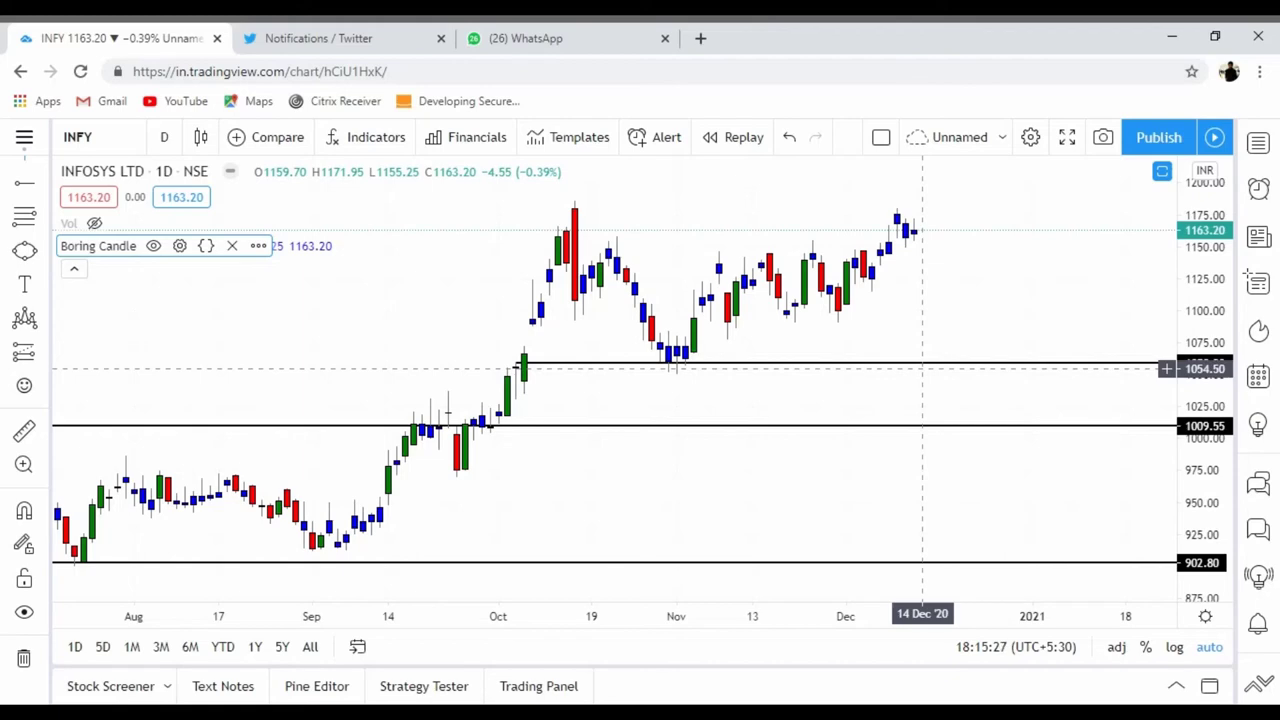
Step: On the 1-month chart, set the text note's SL to 1050 and move the note to September 2016 at about 1142.35
{"action": "left_click_drag", "start_coordinate": [442, 330], "coordinate": [560, 384]}
{"action": "left_click", "coordinate": [164, 137]}
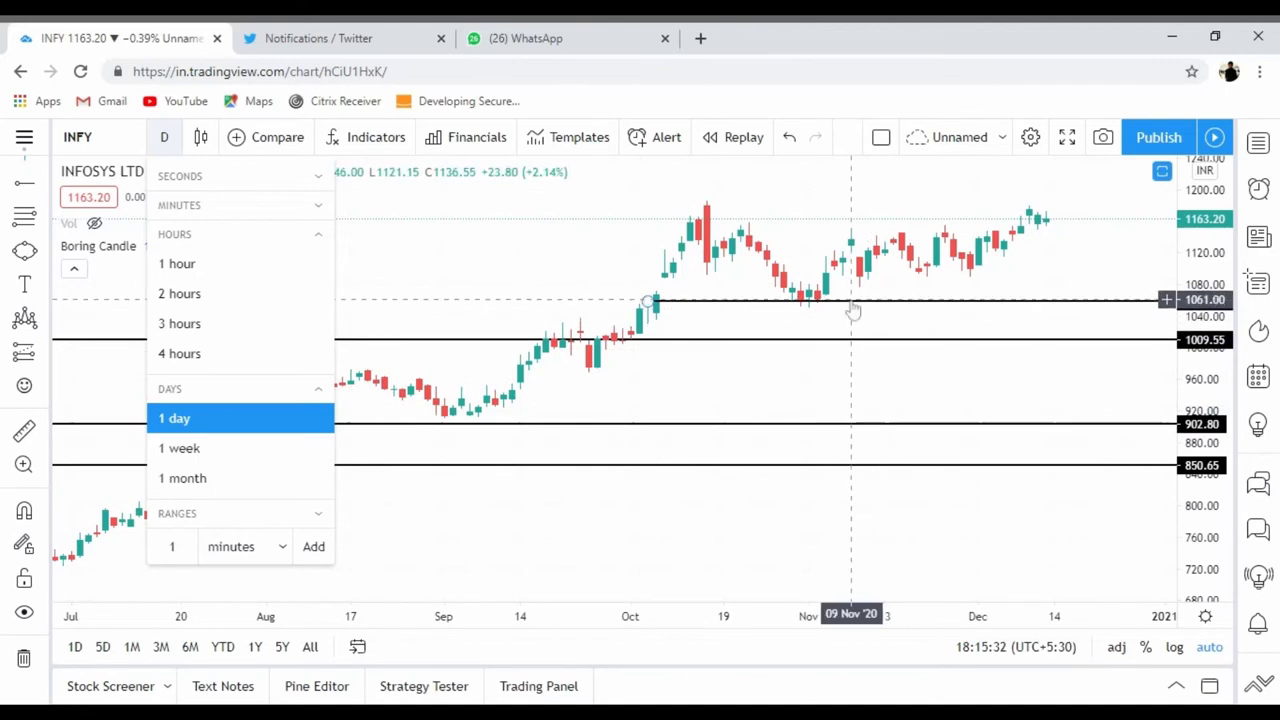
{"action": "left_click", "coordinate": [240, 450]}
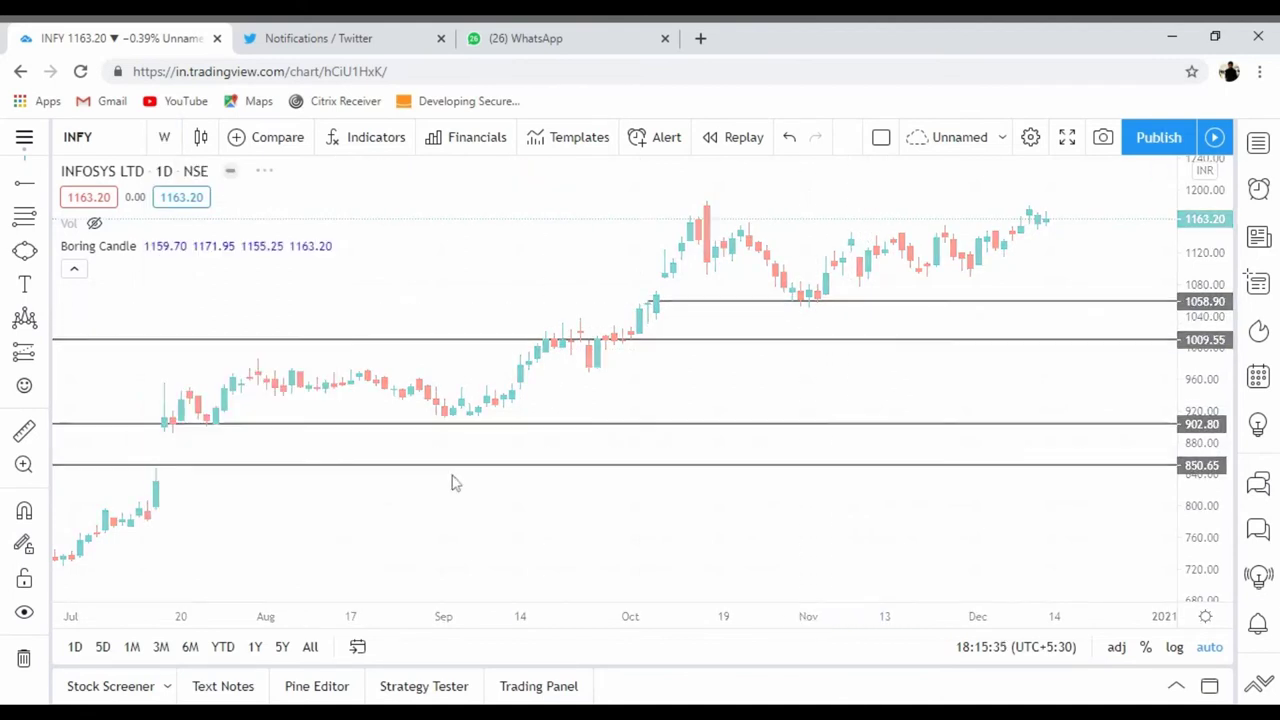
{"action": "left_click", "coordinate": [164, 137]}
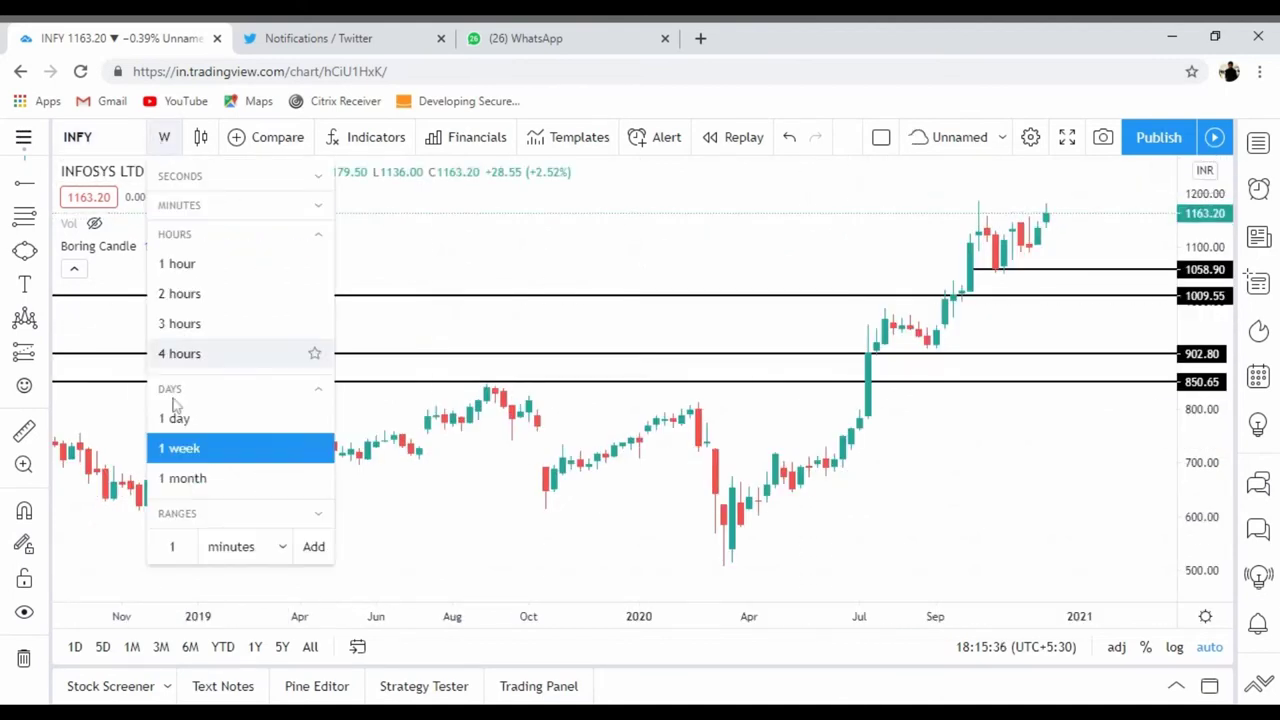
{"action": "left_click", "coordinate": [195, 482]}
{"action": "double_click", "coordinate": [714, 229]}
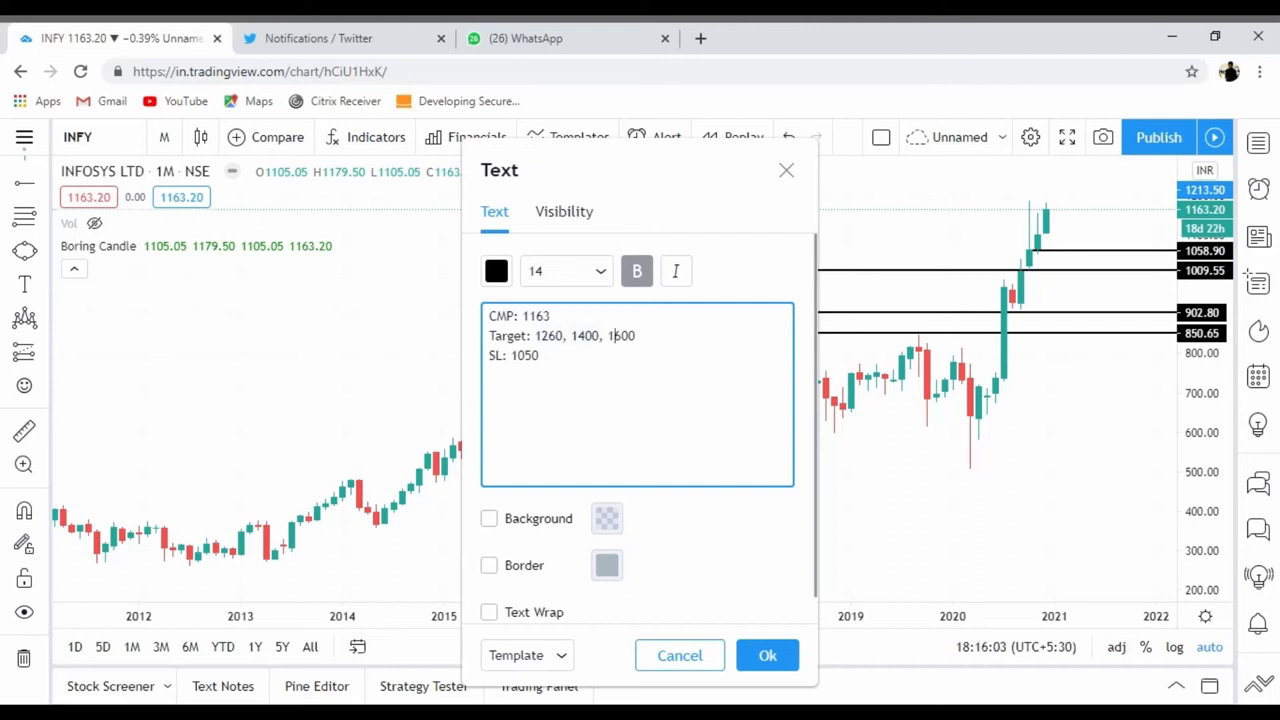
{"action": "left_click", "coordinate": [785, 655]}
{"action": "left_click_drag", "start_coordinate": [692, 210], "coordinate": [650, 242]}
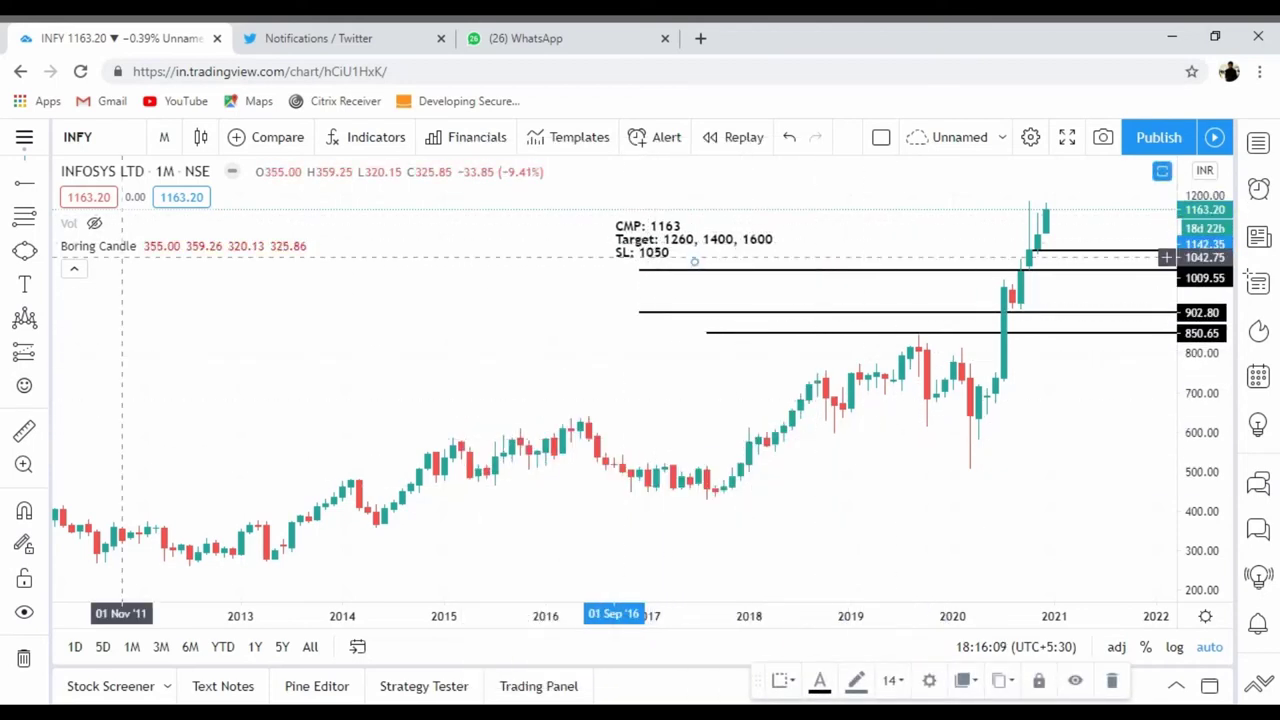
Step: On the 1-week chart, draw a rising trend line from about 505.65 (16 March 2020) to about 1141.85 (22 February 2021)
{"action": "left_click", "coordinate": [112, 247]}
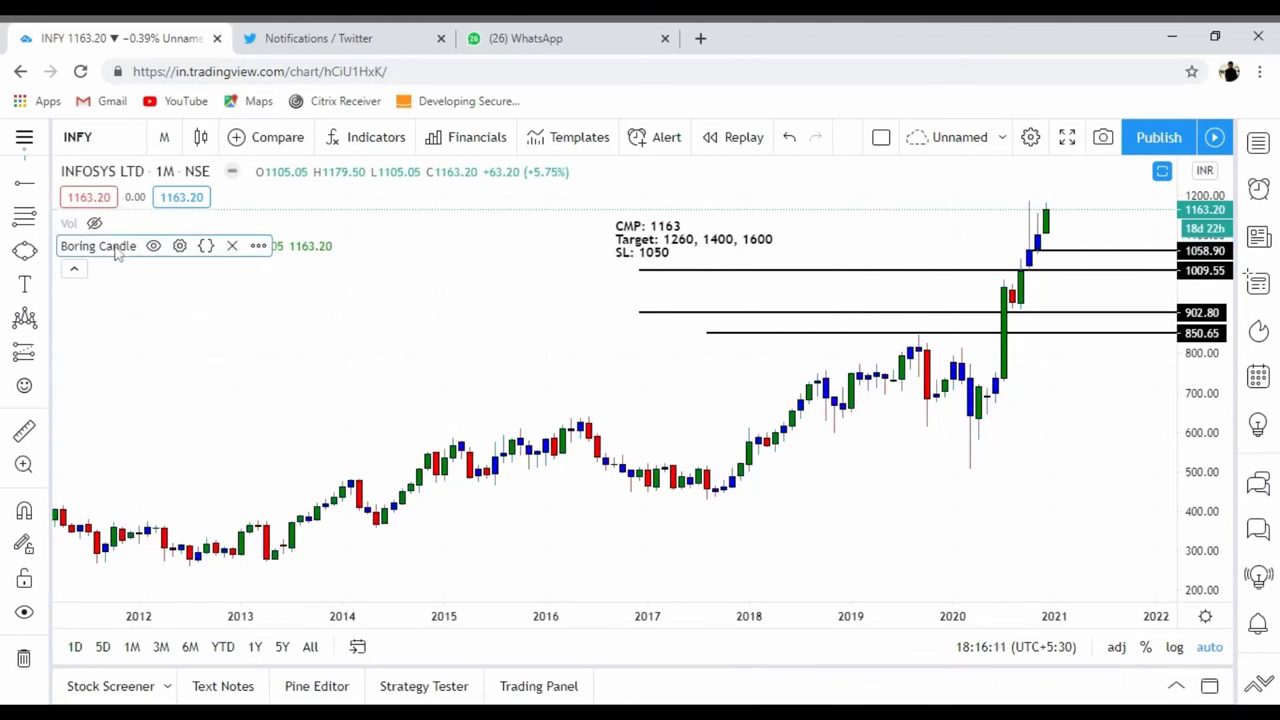
{"action": "left_click", "coordinate": [166, 140]}
{"action": "left_click", "coordinate": [190, 452]}
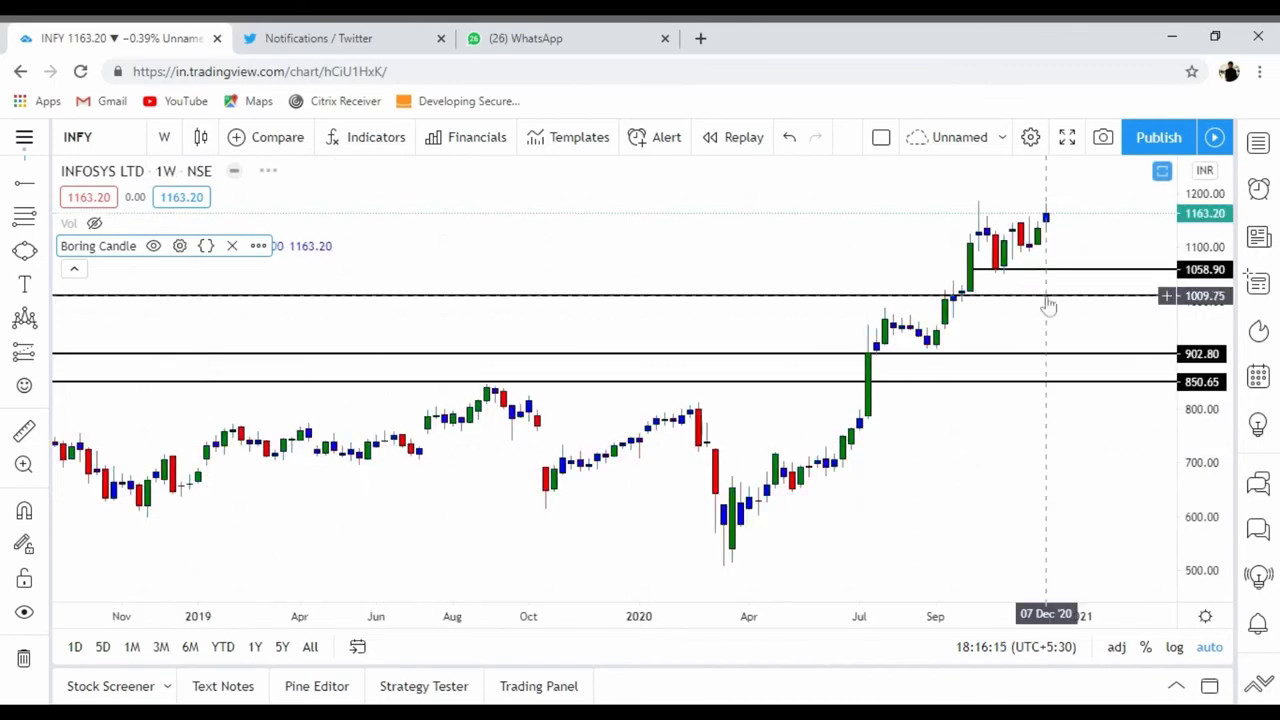
{"action": "left_click", "coordinate": [46, 188]}
{"action": "left_click", "coordinate": [138, 157]}
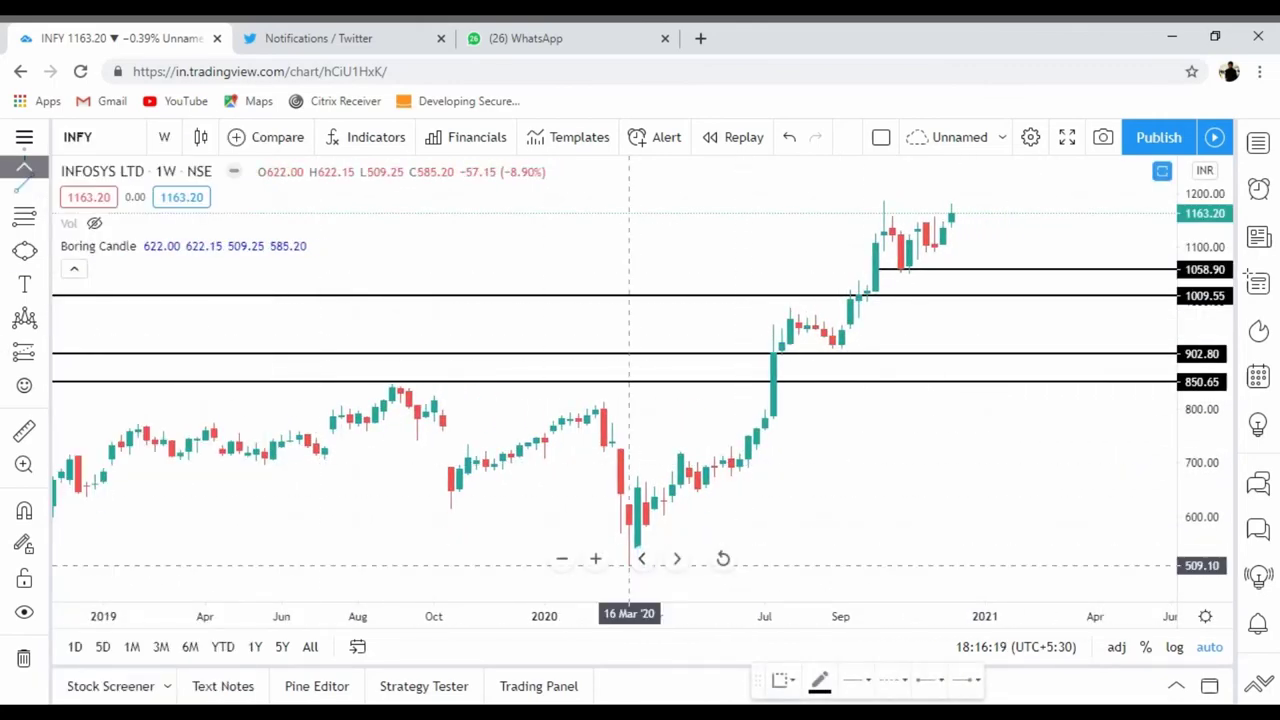
{"action": "left_click", "coordinate": [628, 567]}
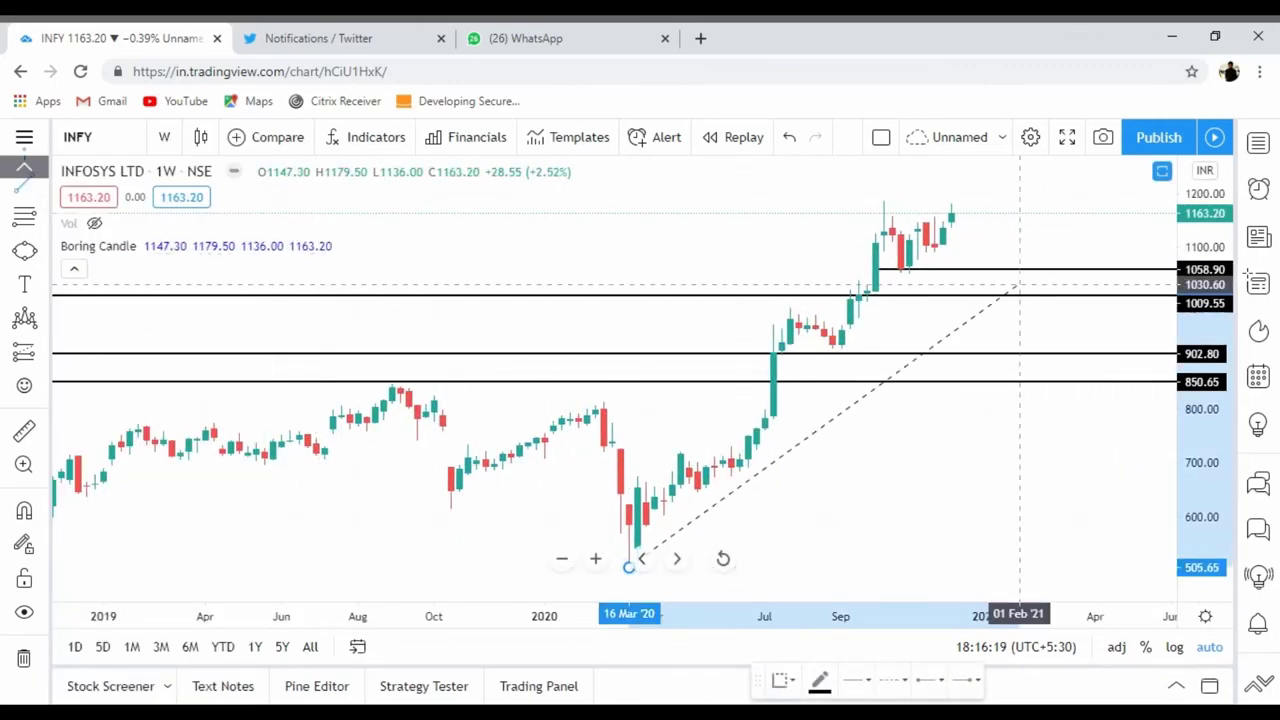
{"action": "left_click", "coordinate": [1045, 225]}
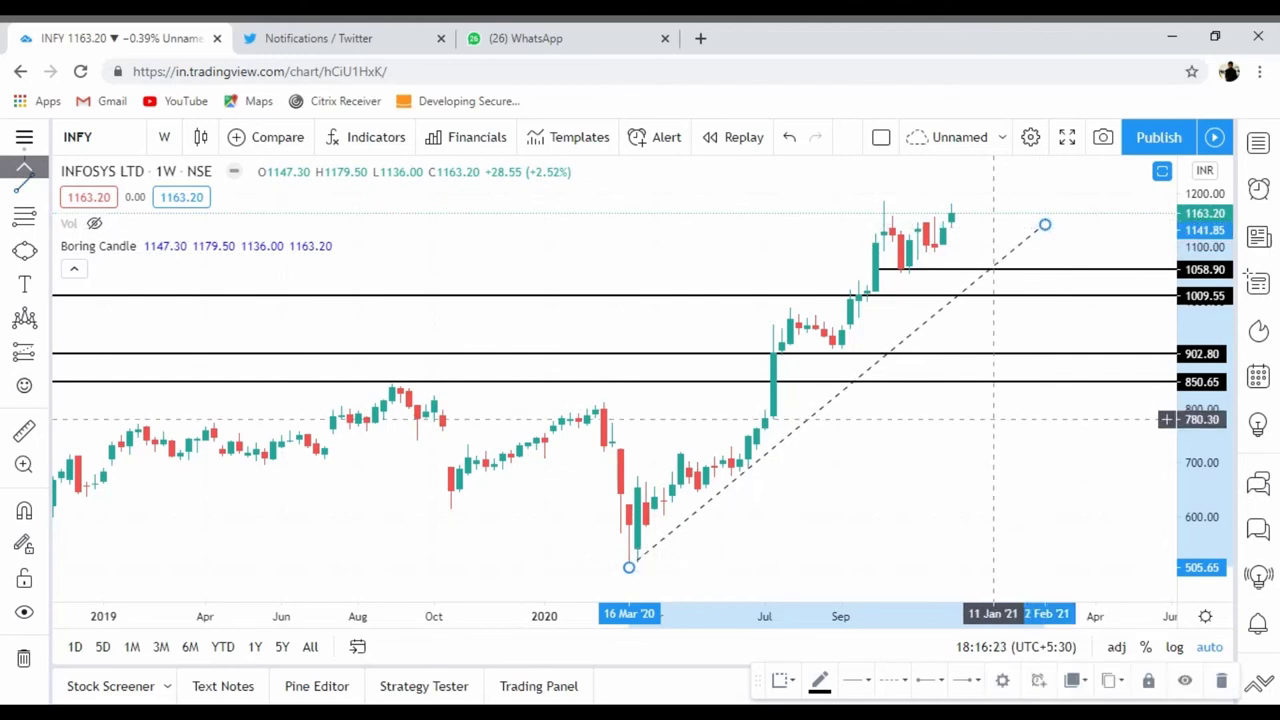
{"action": "scroll", "coordinate": [993, 419], "scroll_direction": "up", "scroll_amount": 4}
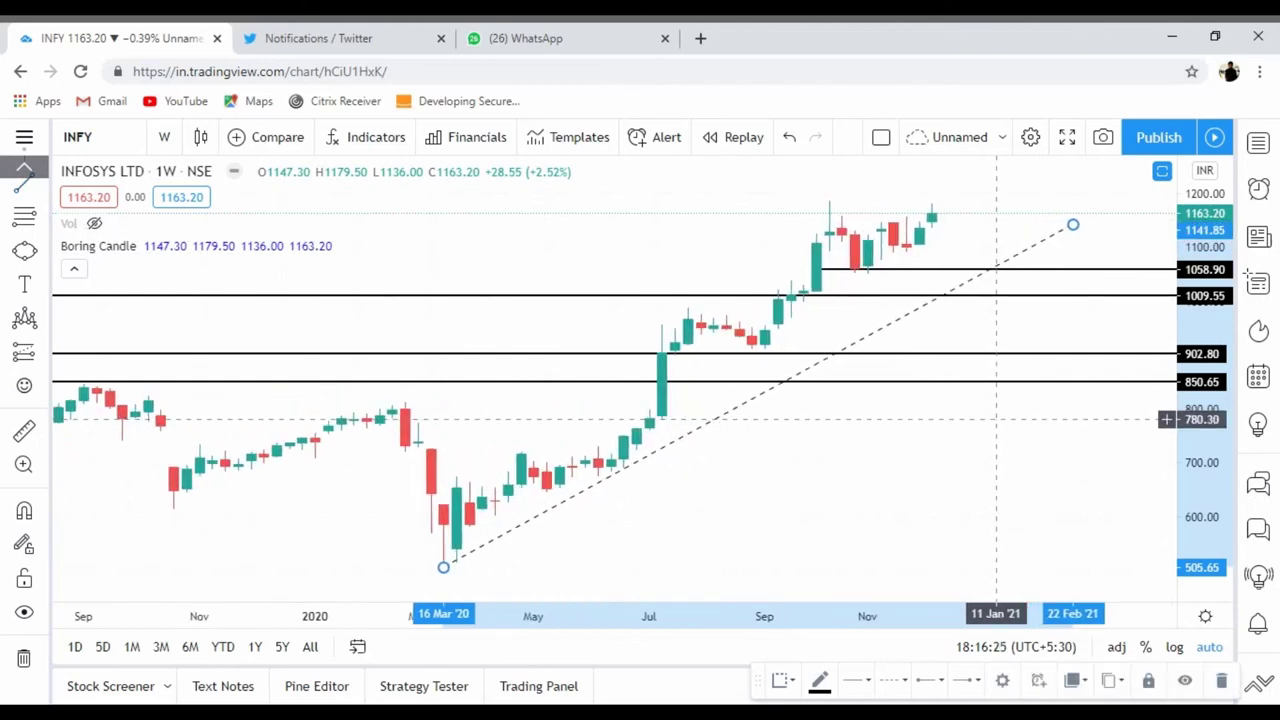
{"action": "scroll", "coordinate": [996, 419], "scroll_direction": "up", "scroll_amount": 2}
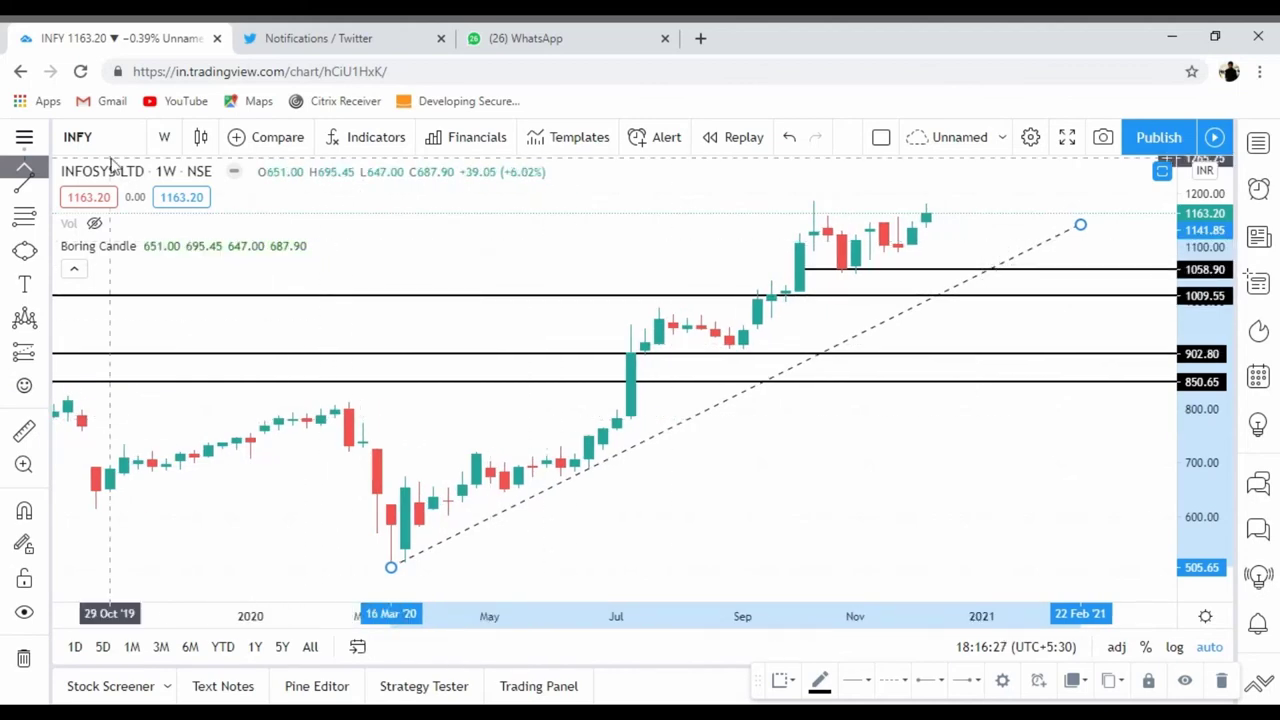
{"action": "left_click", "coordinate": [200, 137]}
{"action": "left_click", "coordinate": [229, 217]}
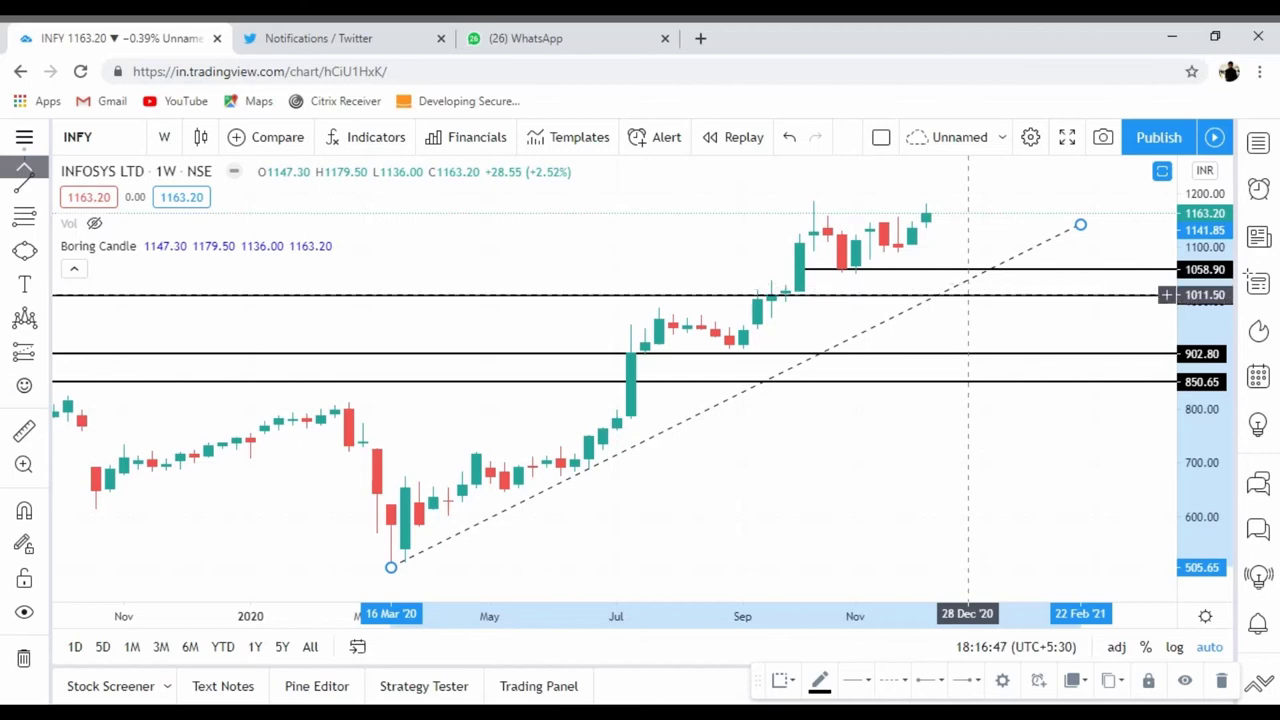
{"action": "left_click", "coordinate": [229, 252]}
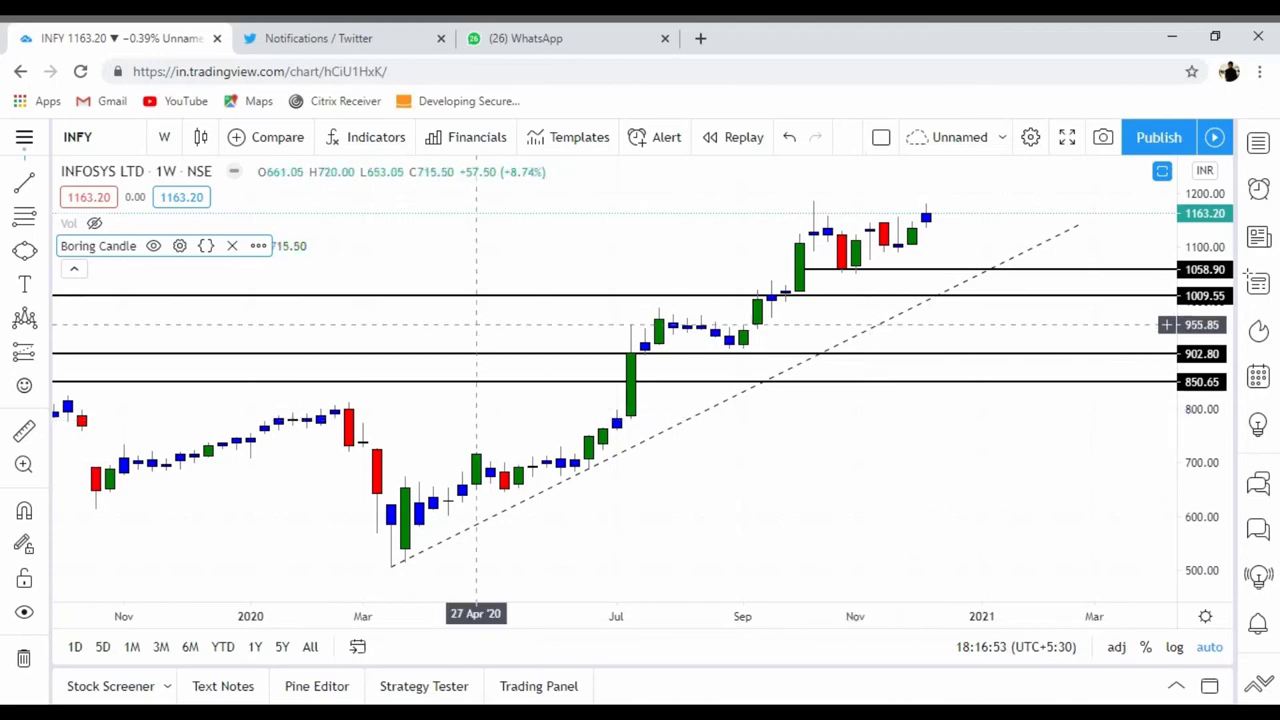
Step: On the 1-month chart, move the price-target note to June 2018 at about 1155.95 and review its text
{"action": "left_click", "coordinate": [164, 137]}
{"action": "left_click", "coordinate": [190, 479]}
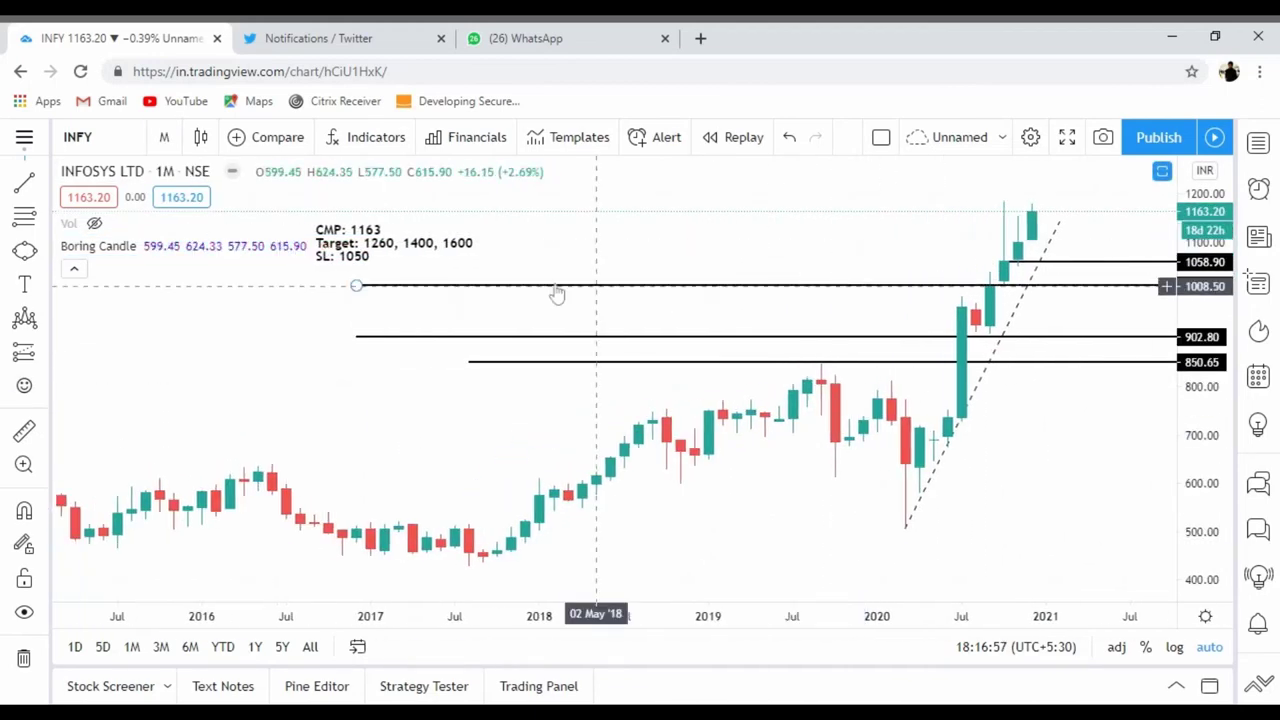
{"action": "left_click_drag", "start_coordinate": [410, 252], "coordinate": [707, 247]}
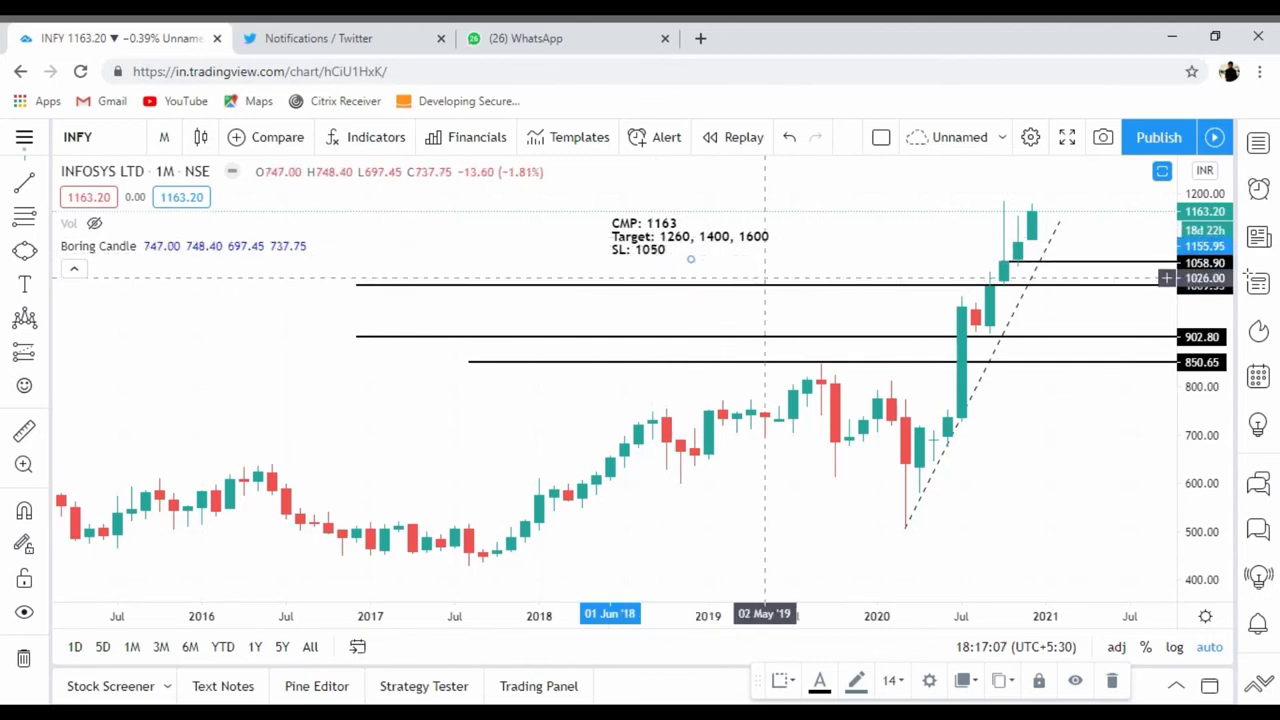
{"action": "double_click", "coordinate": [688, 247]}
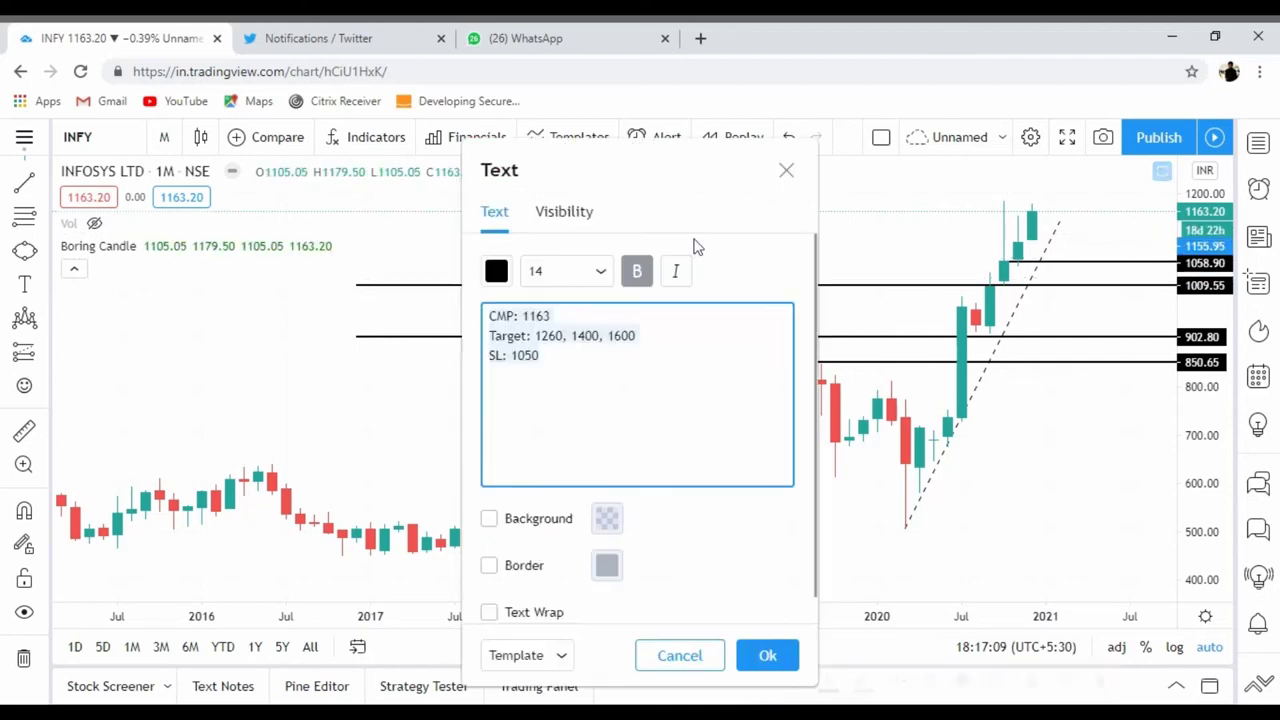
{"action": "left_click", "coordinate": [765, 656]}
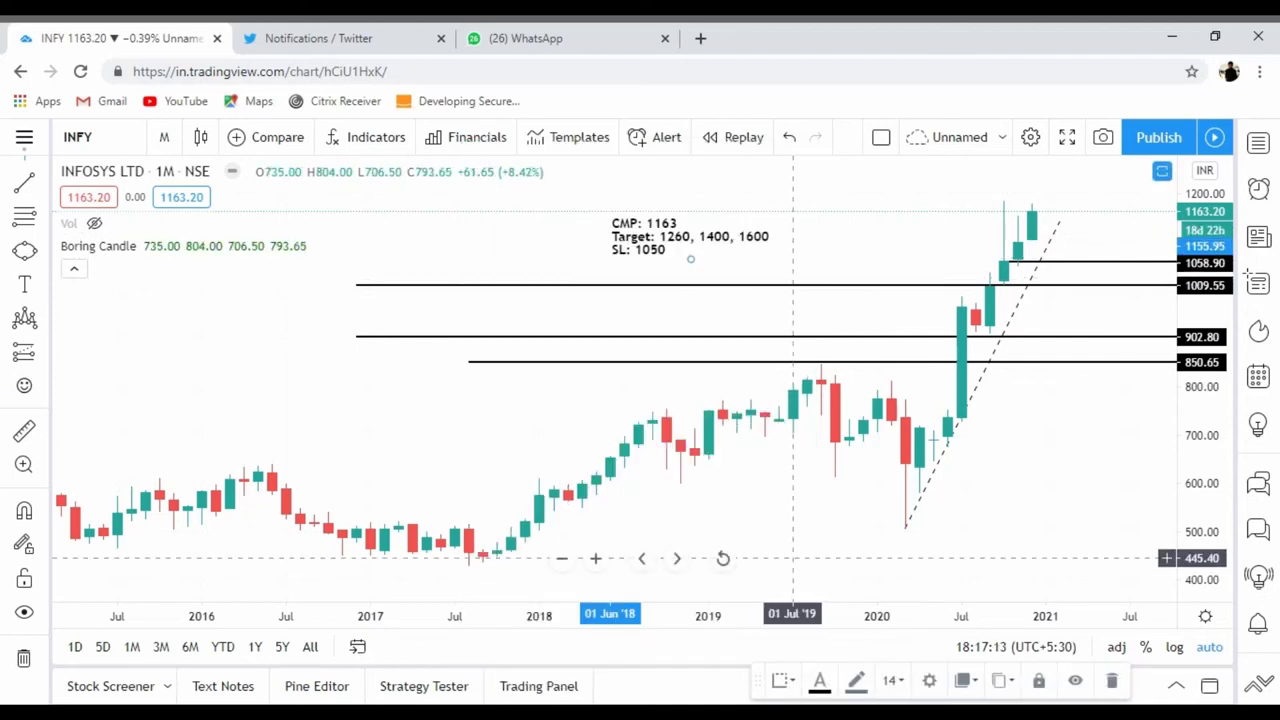